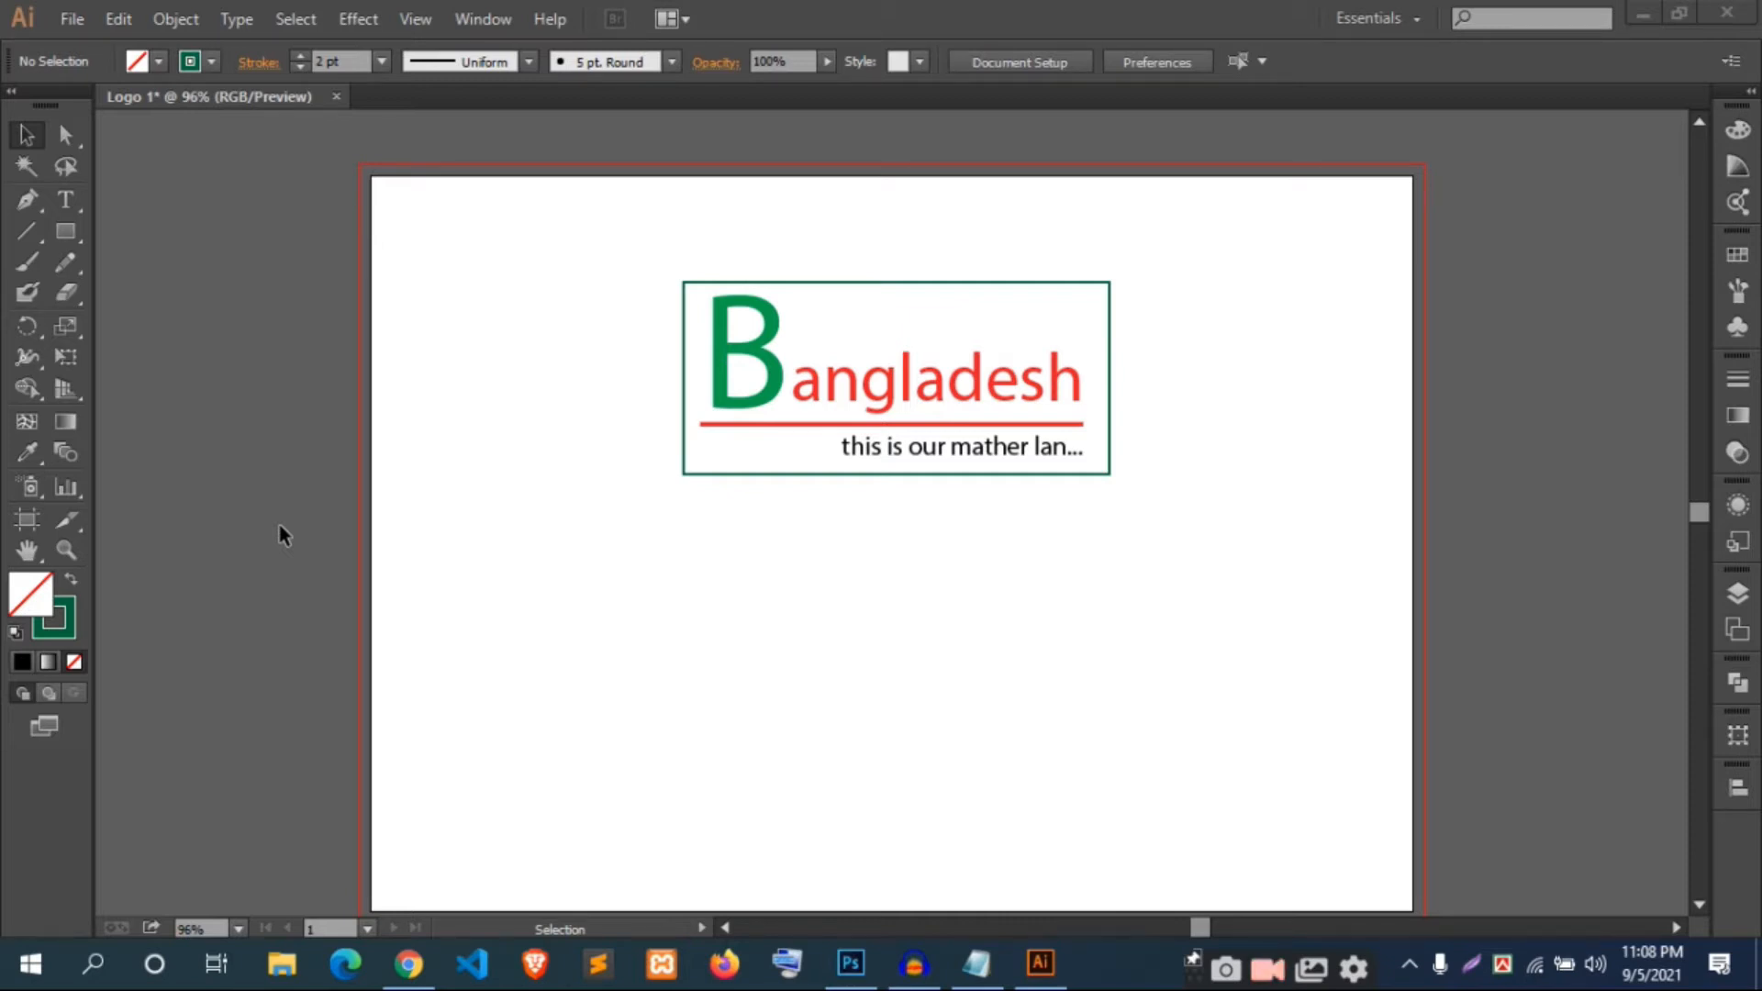
# Move the complete Bangladesh logo with its frame and tagline down toward the middle of the artboard.
pyautogui.click(1383, 708)
pyautogui.moveTo(1166, 246); pyautogui.dragTo(630, 460)
pyautogui.moveTo(952, 283); pyautogui.dragTo(959, 452)
pyautogui.click(1367, 613)
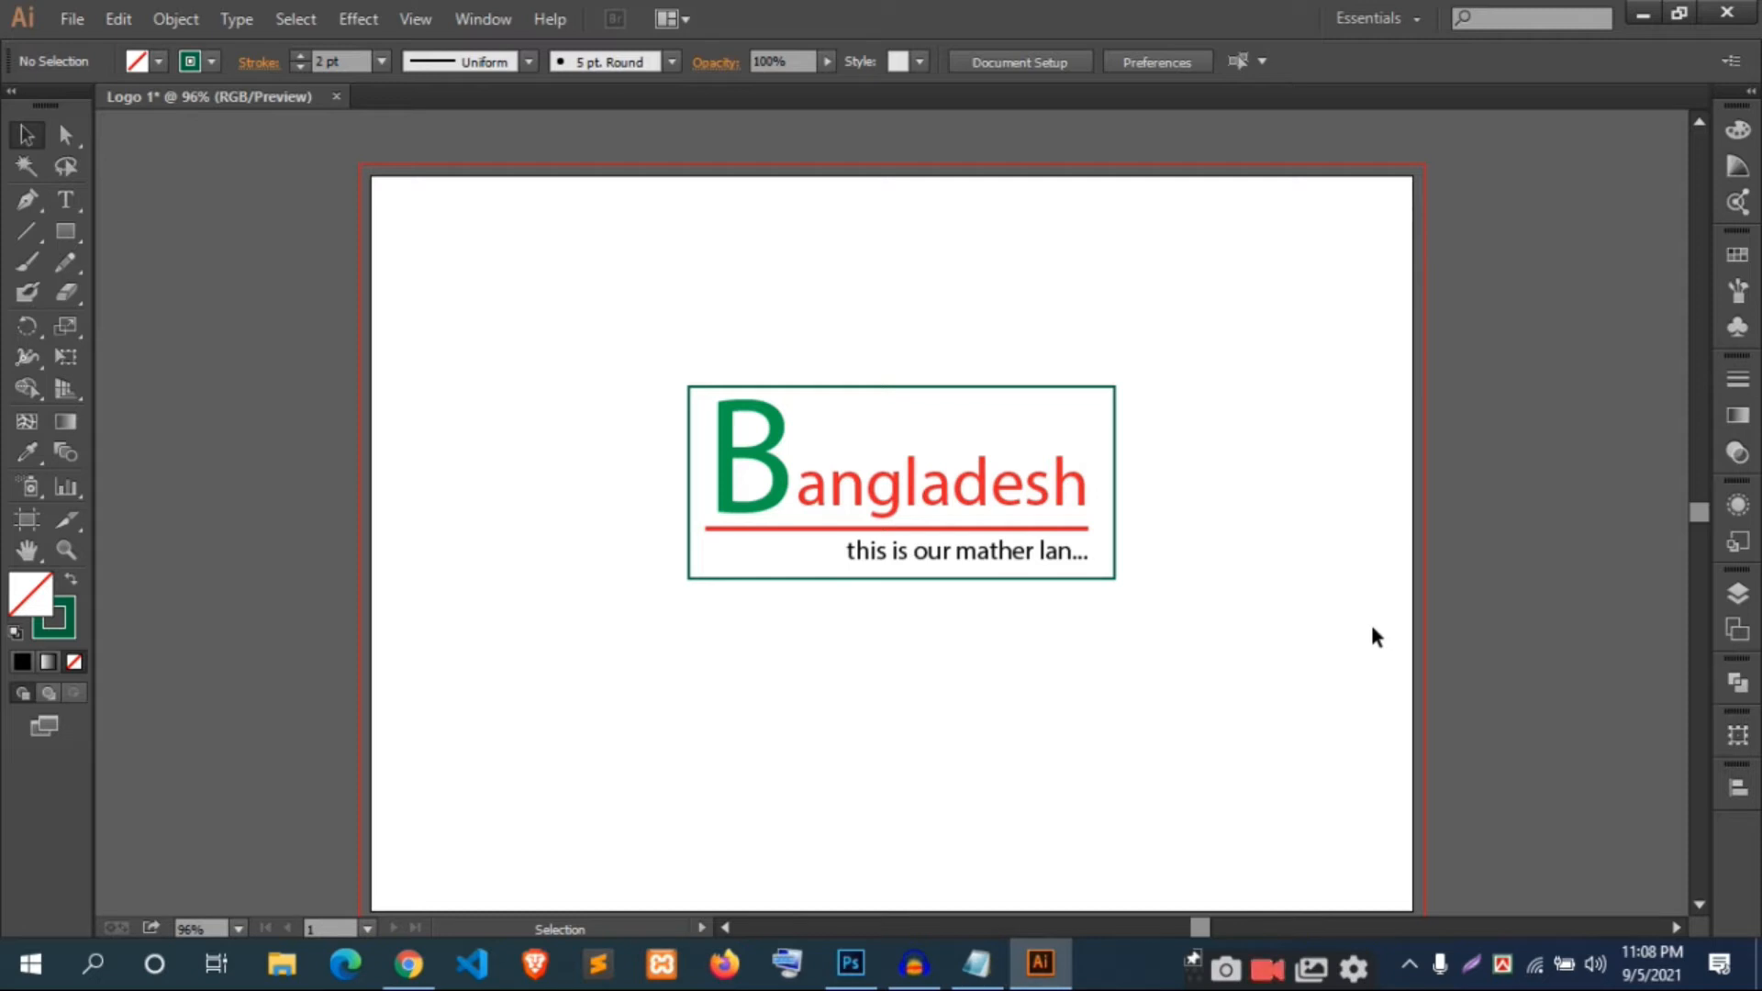
pyautogui.moveTo(1221, 273); pyautogui.dragTo(612, 678)
pyautogui.click(1100, 665)
pyautogui.moveTo(1272, 973); pyautogui.dragTo(1376, 973)
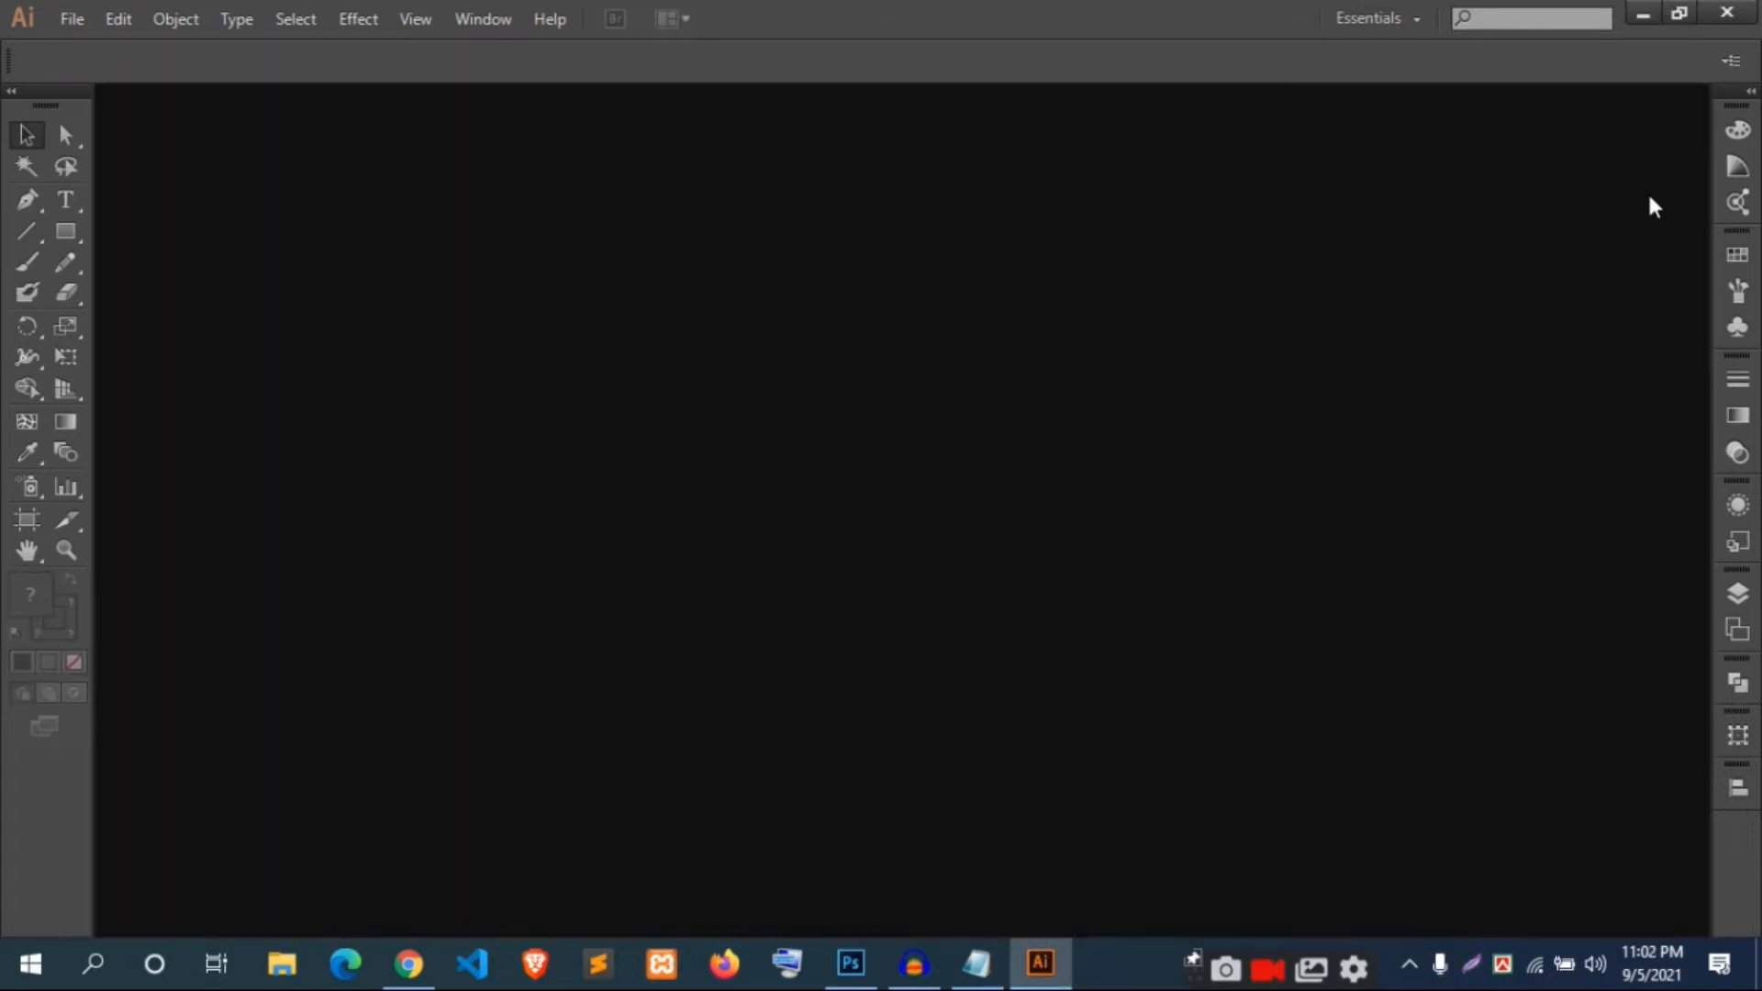
pyautogui.click(1641, 14)
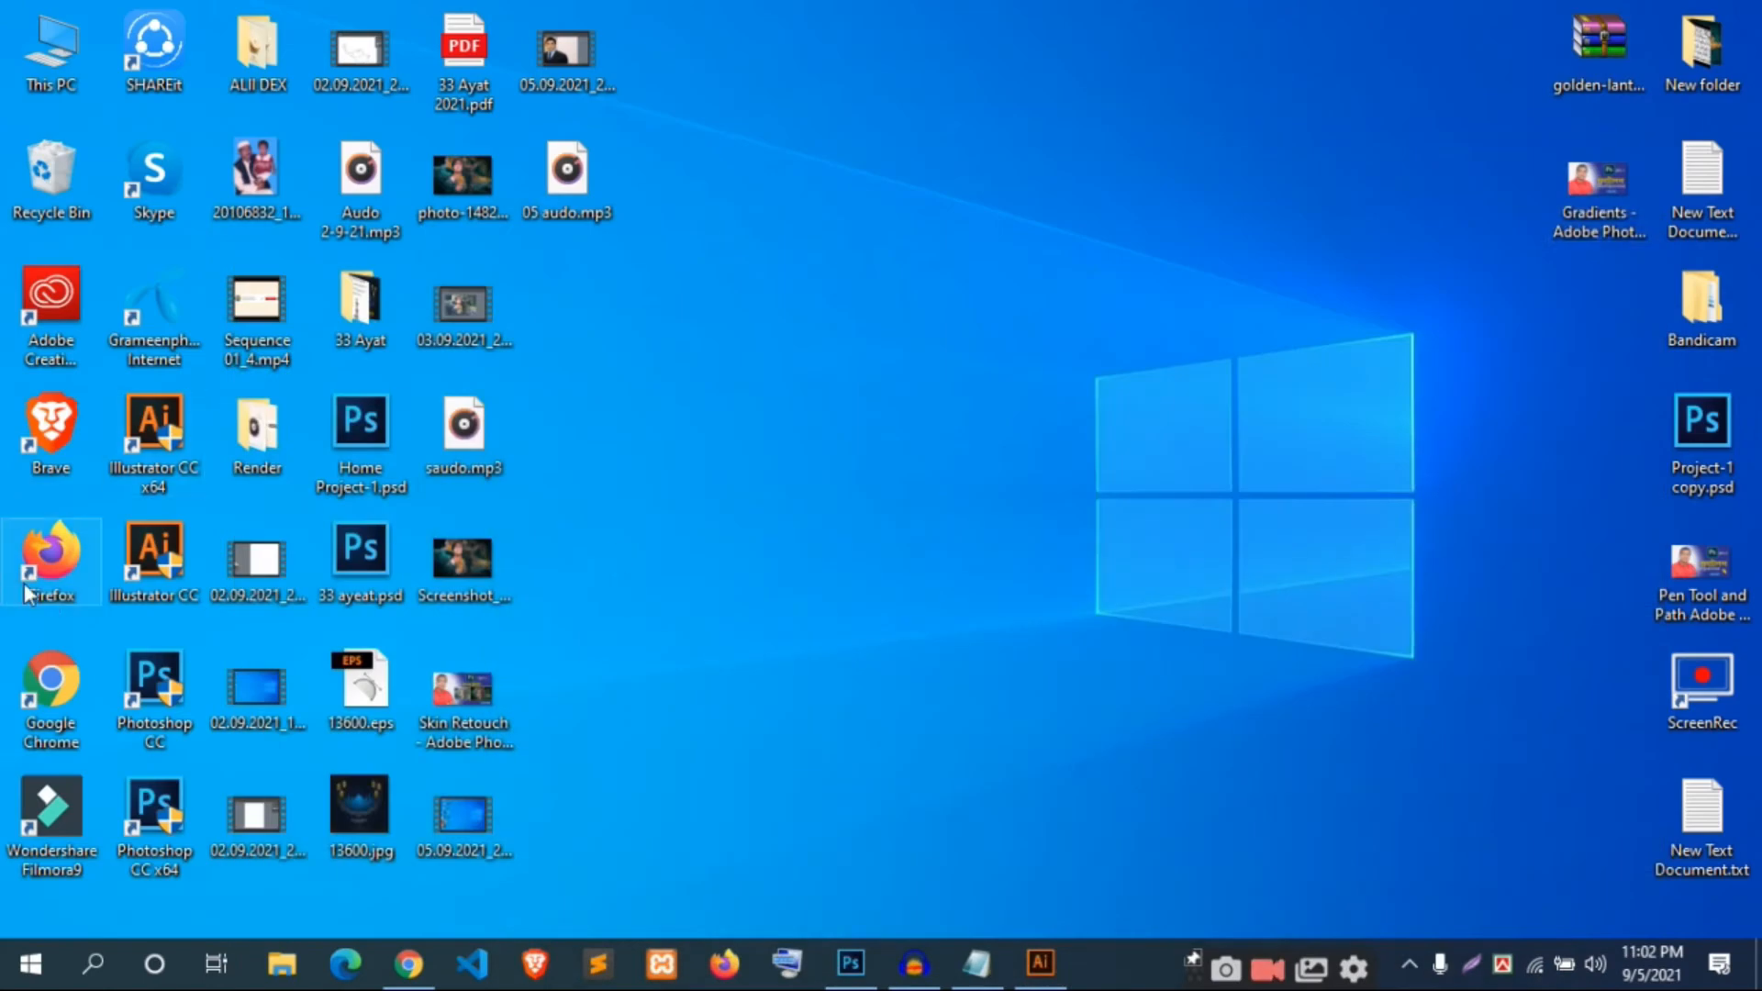
pyautogui.click(1063, 971)
# Start a new document and name it Logo 1.
pyautogui.click(73, 22)
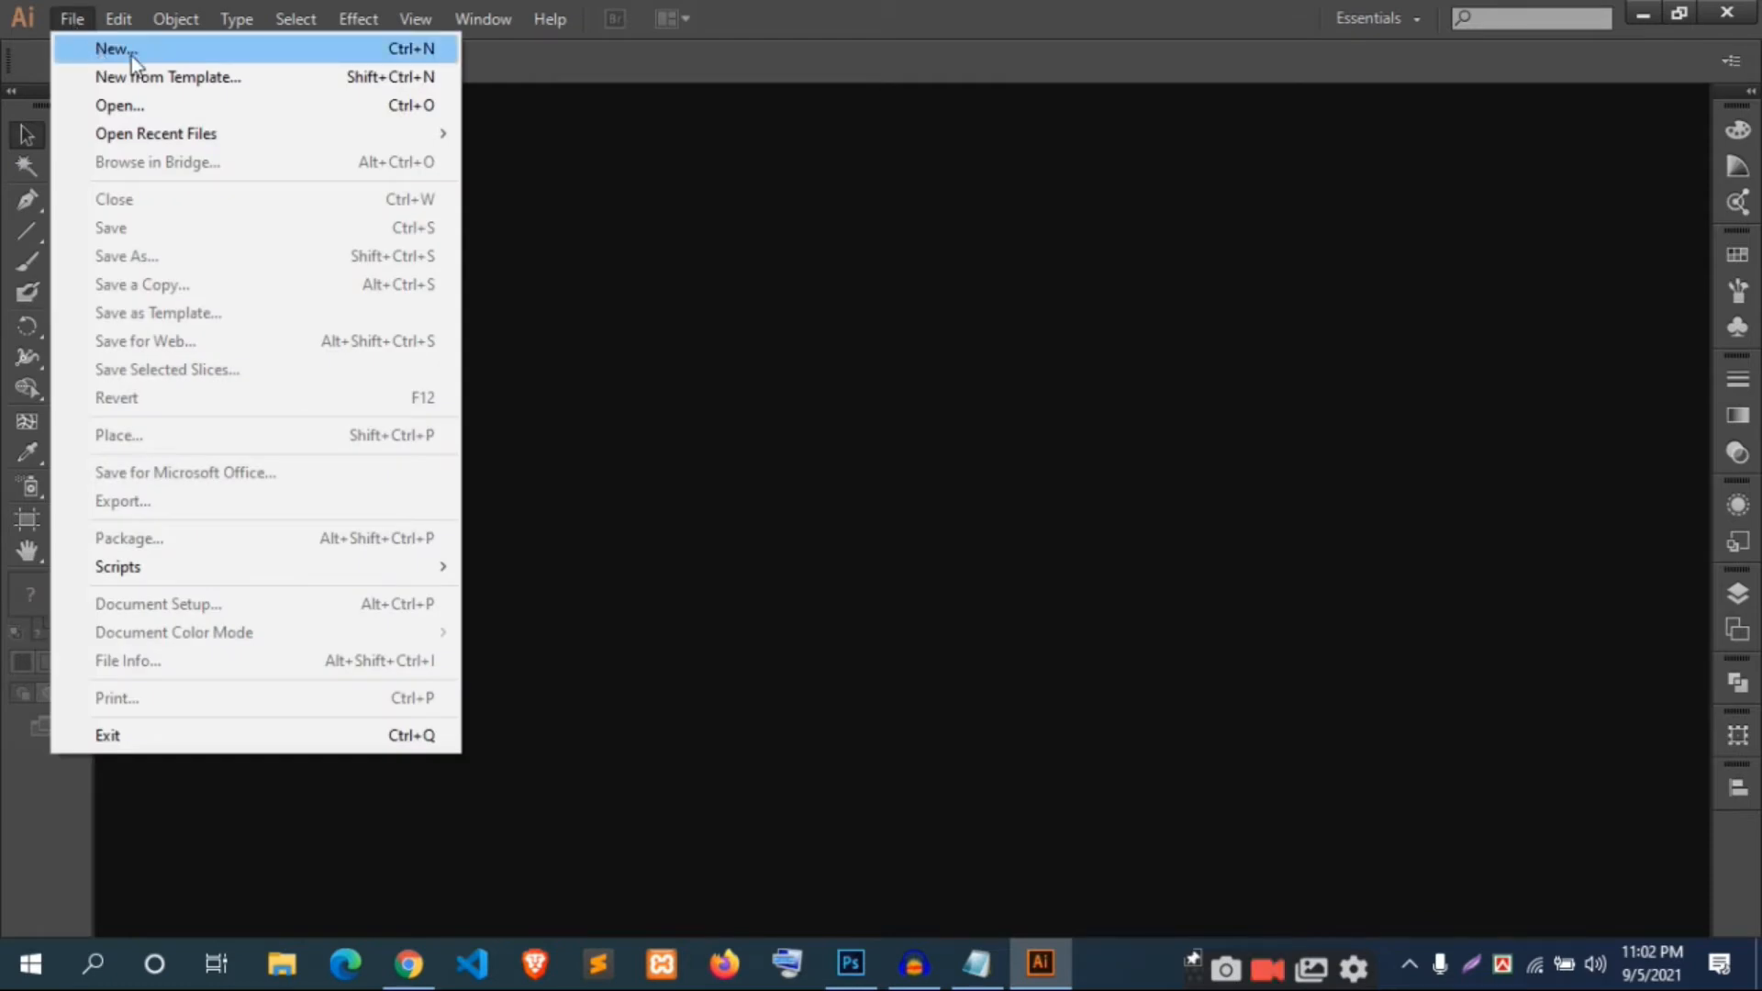
pyautogui.click(130, 57)
pyautogui.click(862, 232)
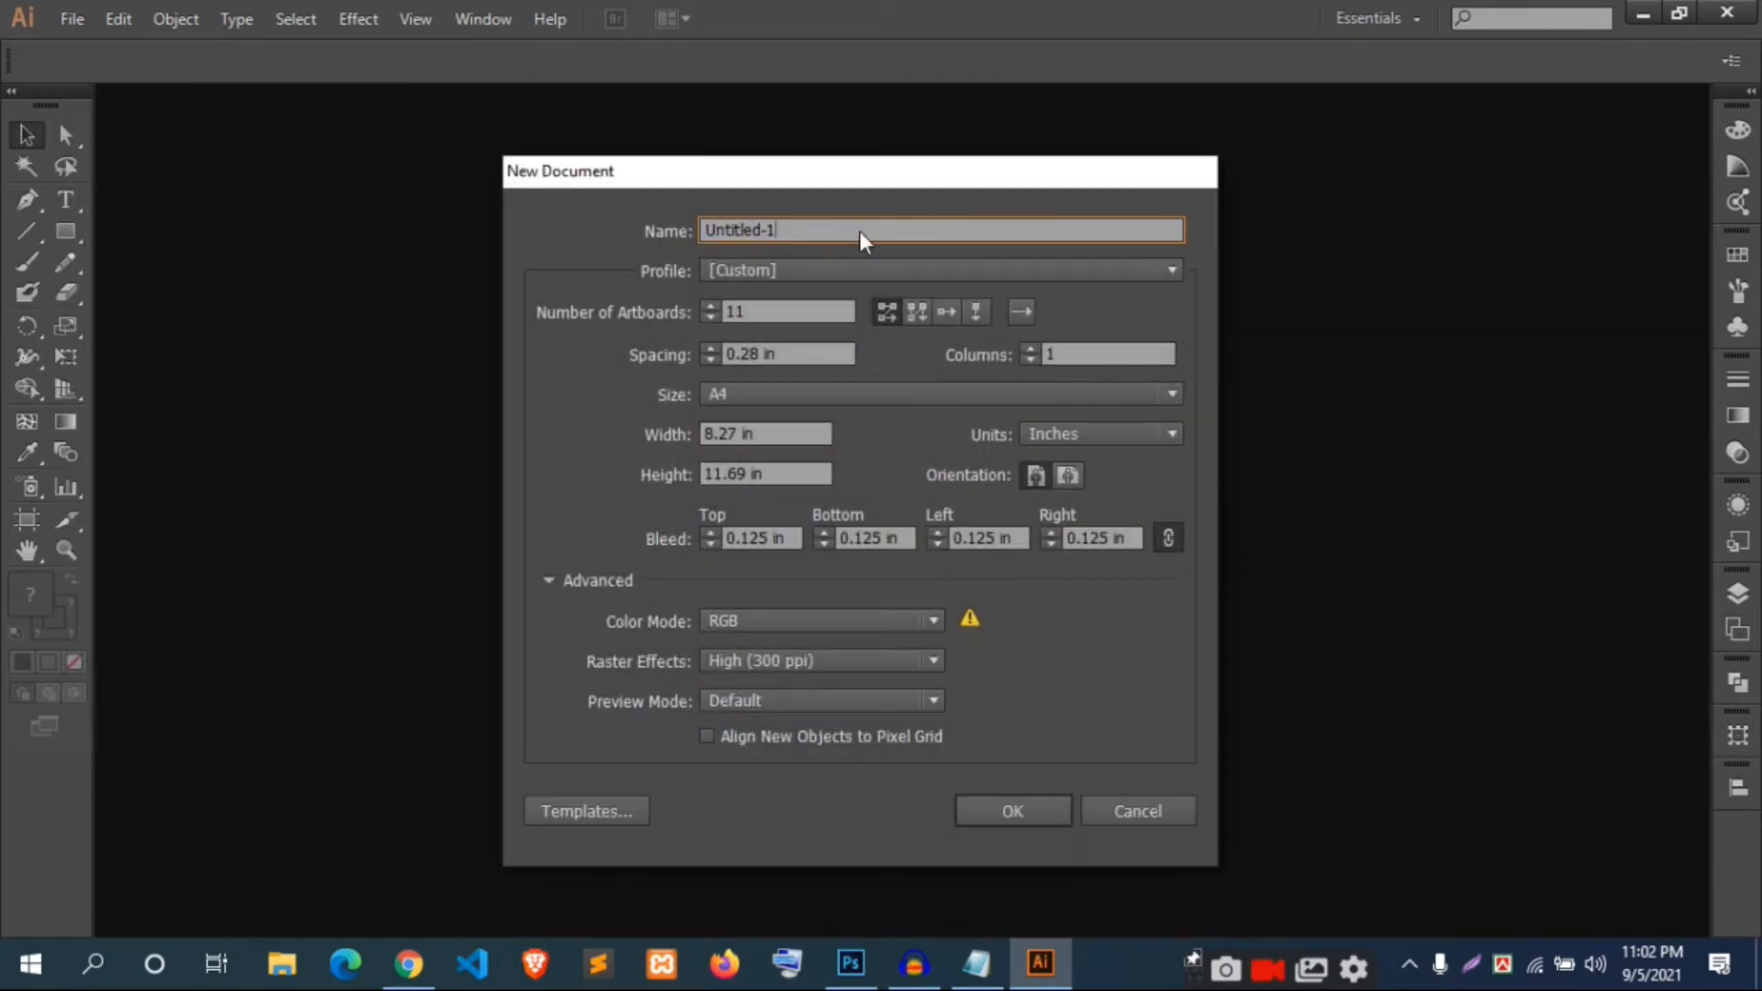
pyautogui.moveTo(815, 231); pyautogui.dragTo(659, 226)
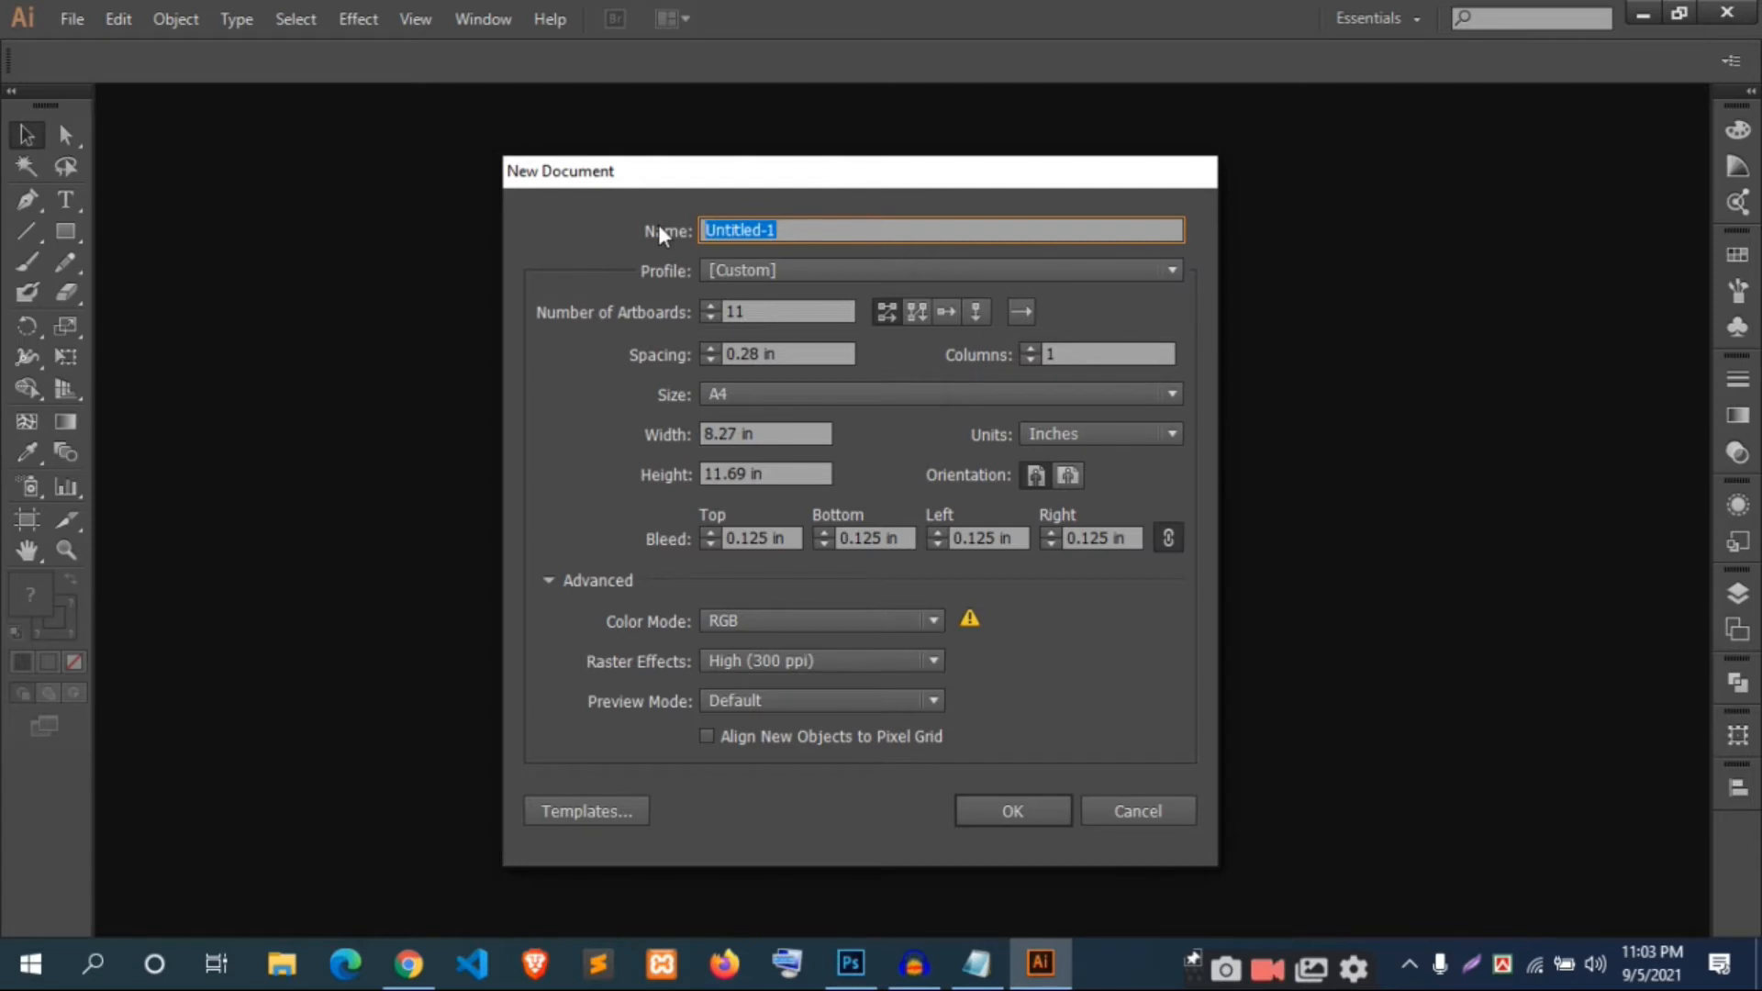
pyautogui.write('Lo')
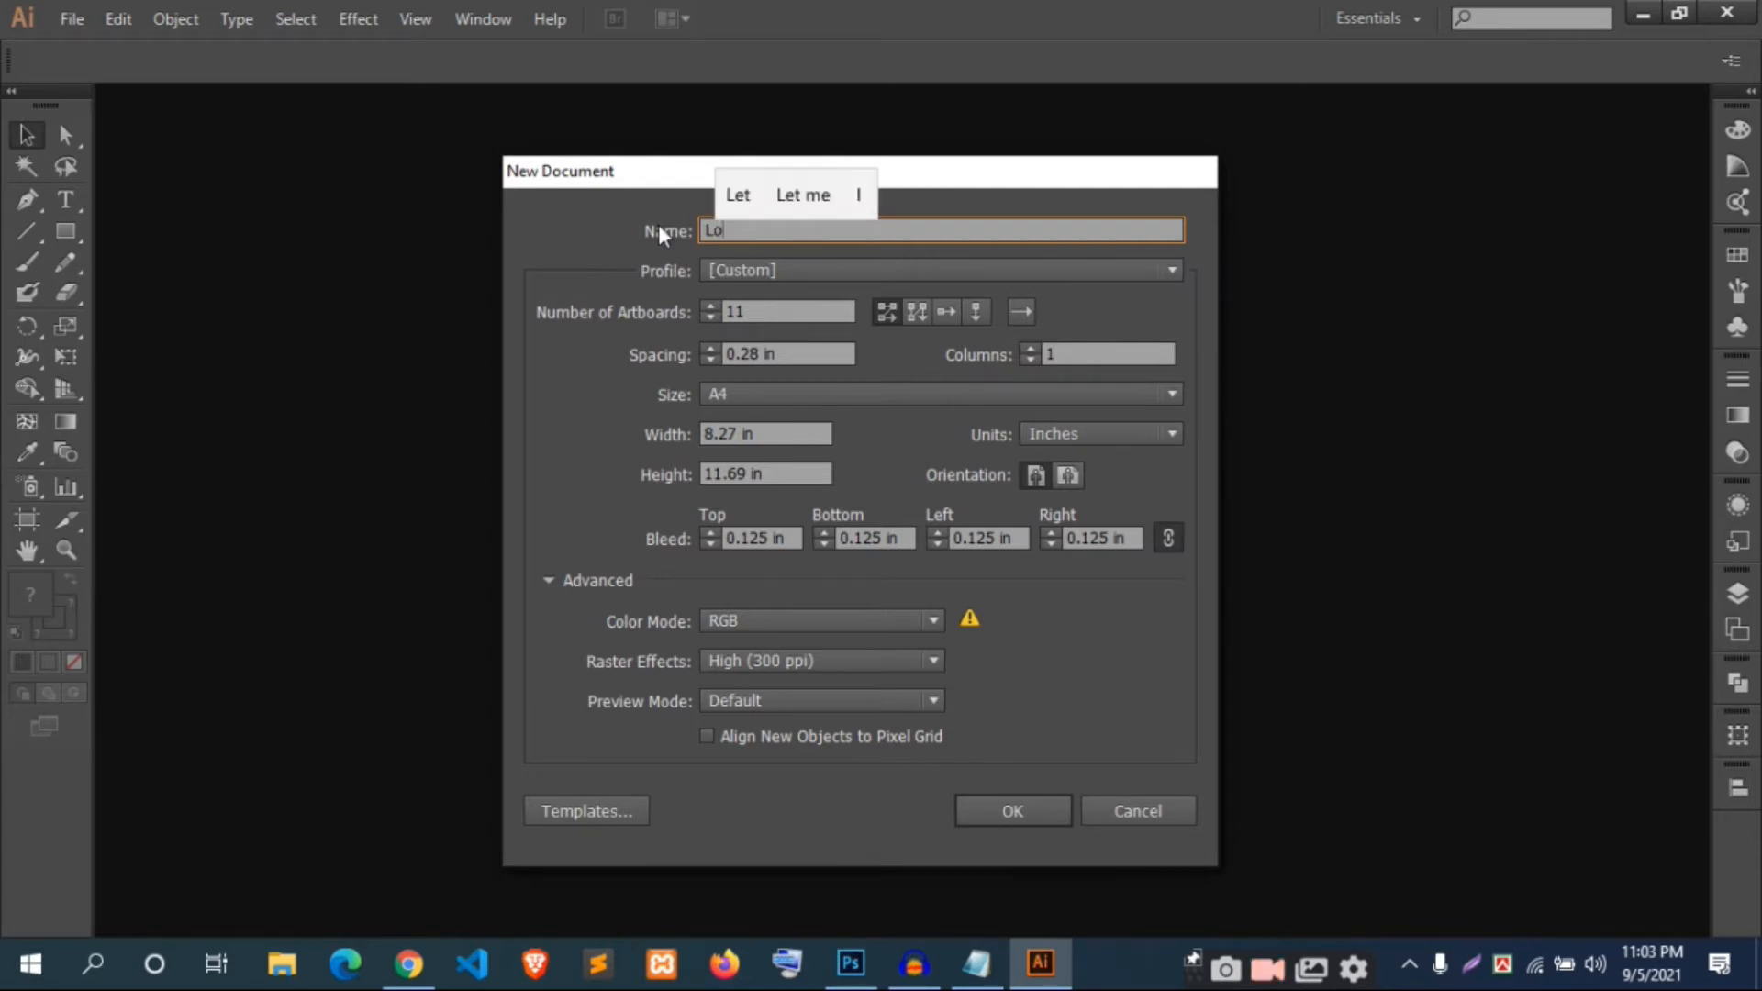
pyautogui.write('go 1')
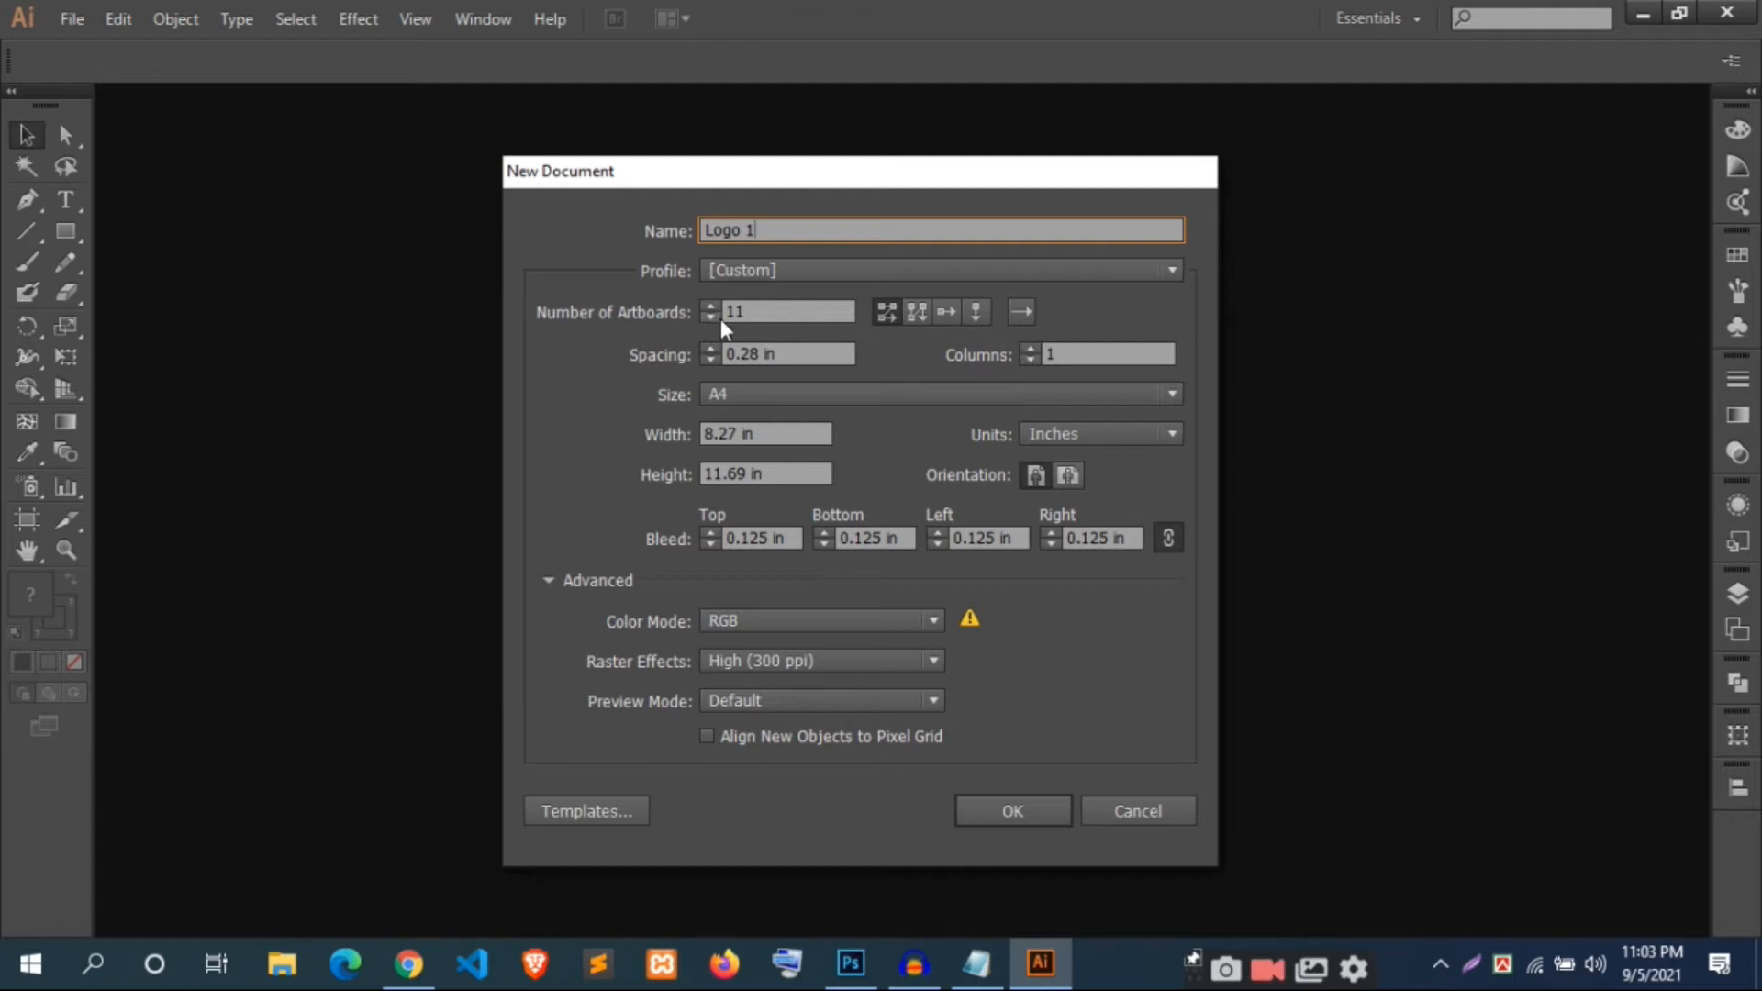
# Set the new document's number of artboards to 1.
pyautogui.press('Tab')
pyautogui.write('0')
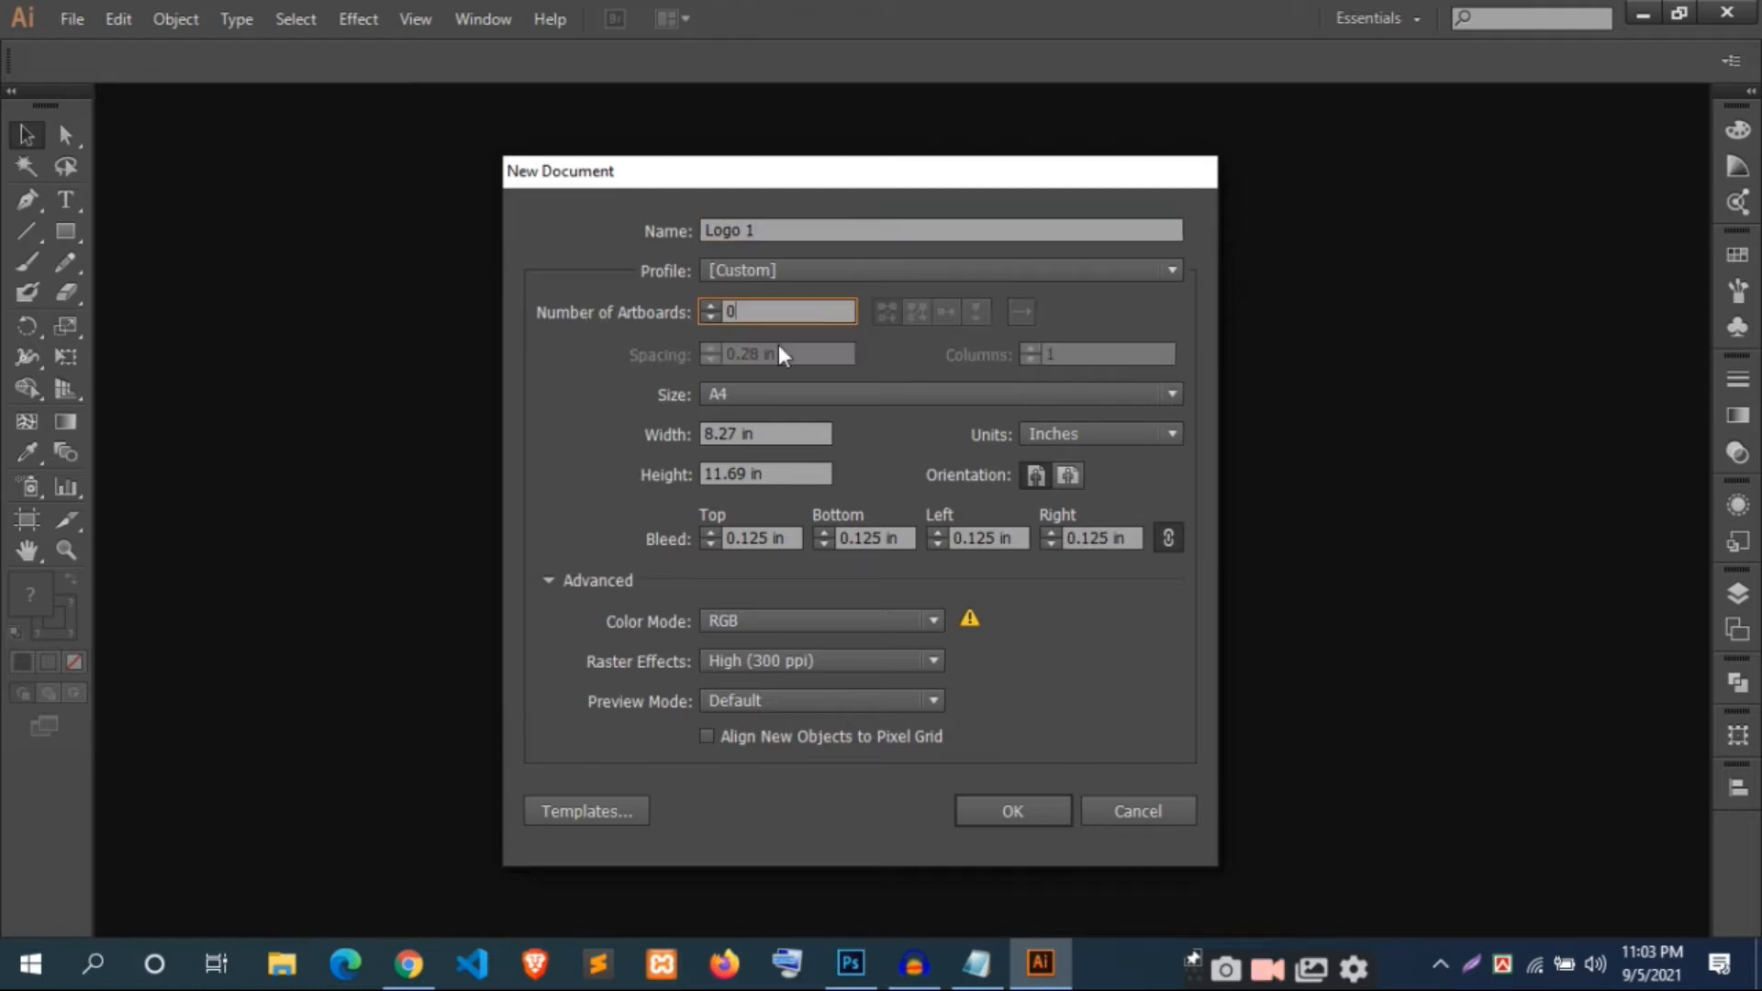
pyautogui.moveTo(763, 310); pyautogui.dragTo(713, 301)
pyautogui.write('1')
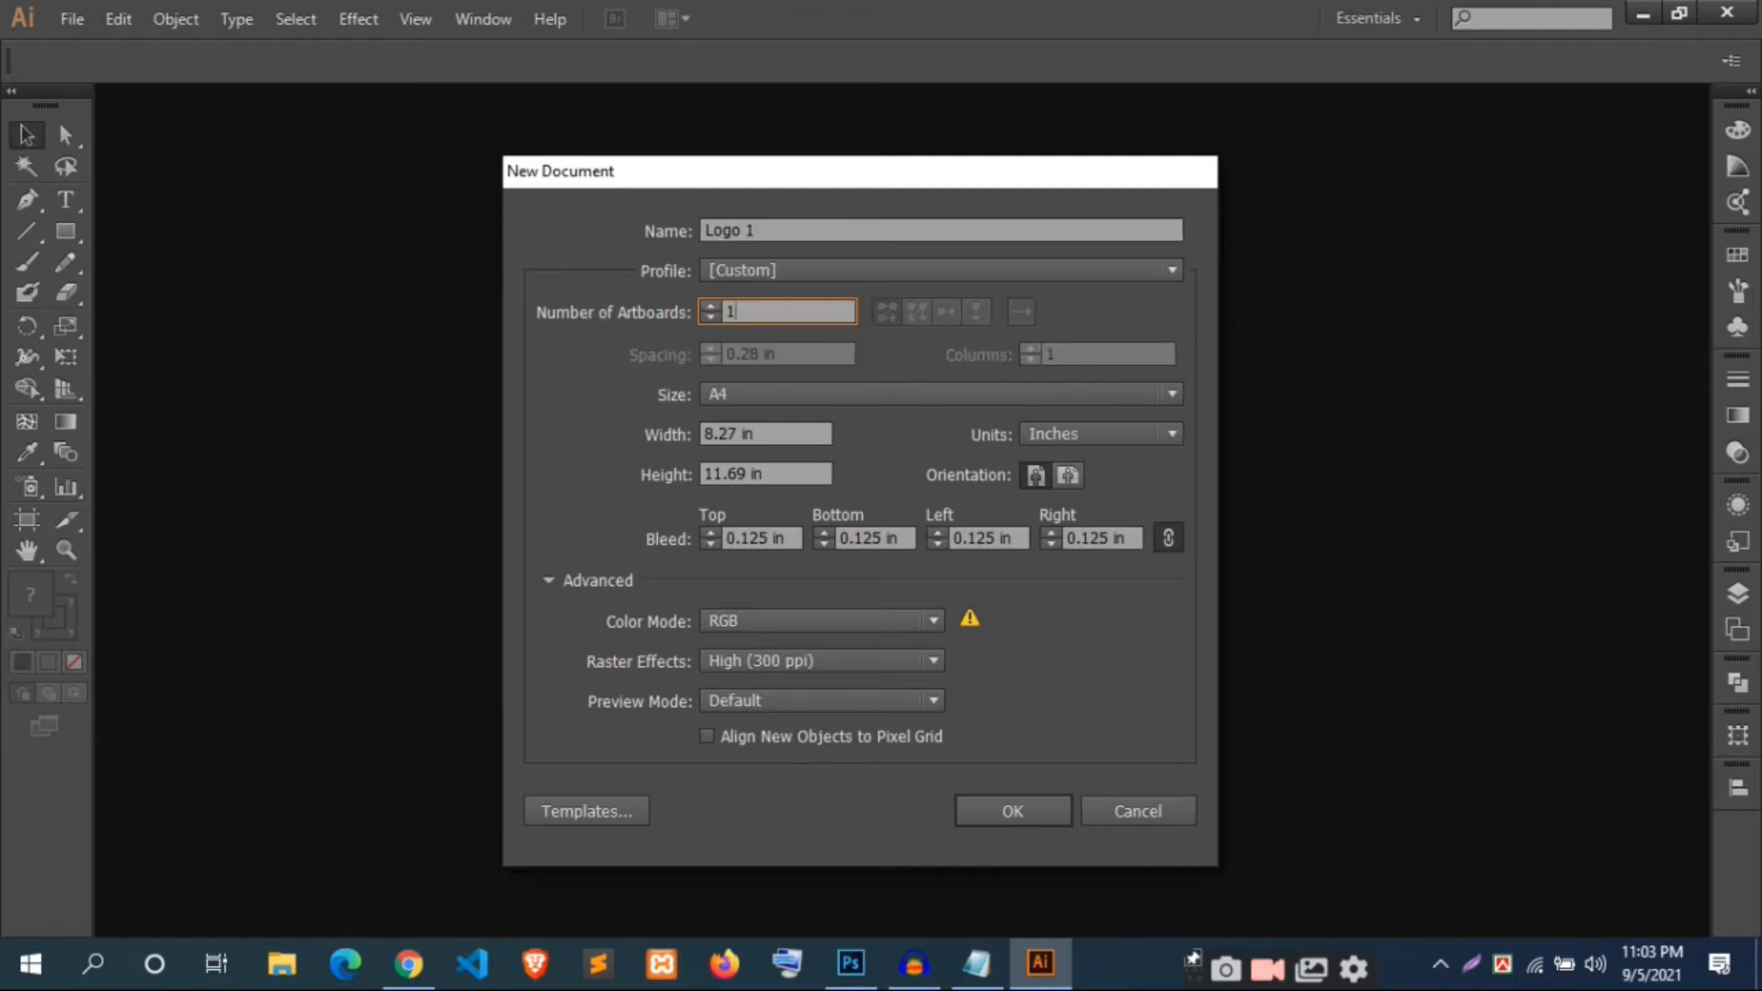
# Choose A4 size, landscape orientation and RGB color mode, and create the document.
pyautogui.click(862, 399)
pyautogui.click(804, 545)
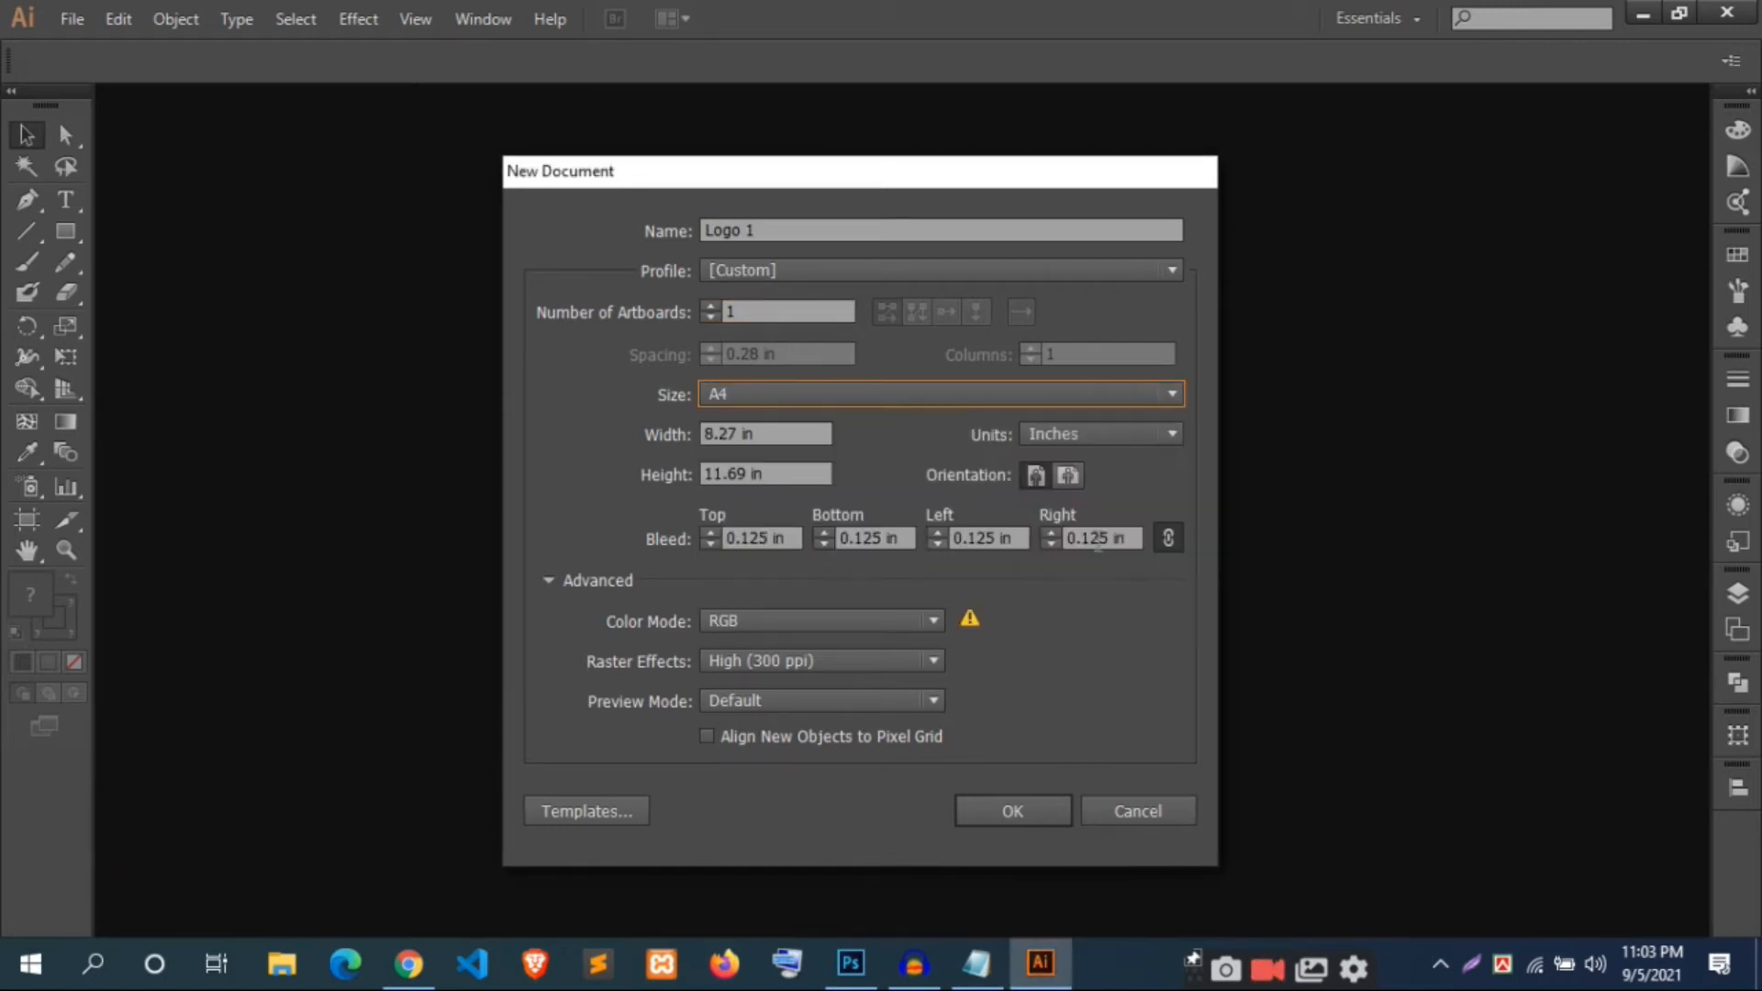
pyautogui.click(1070, 475)
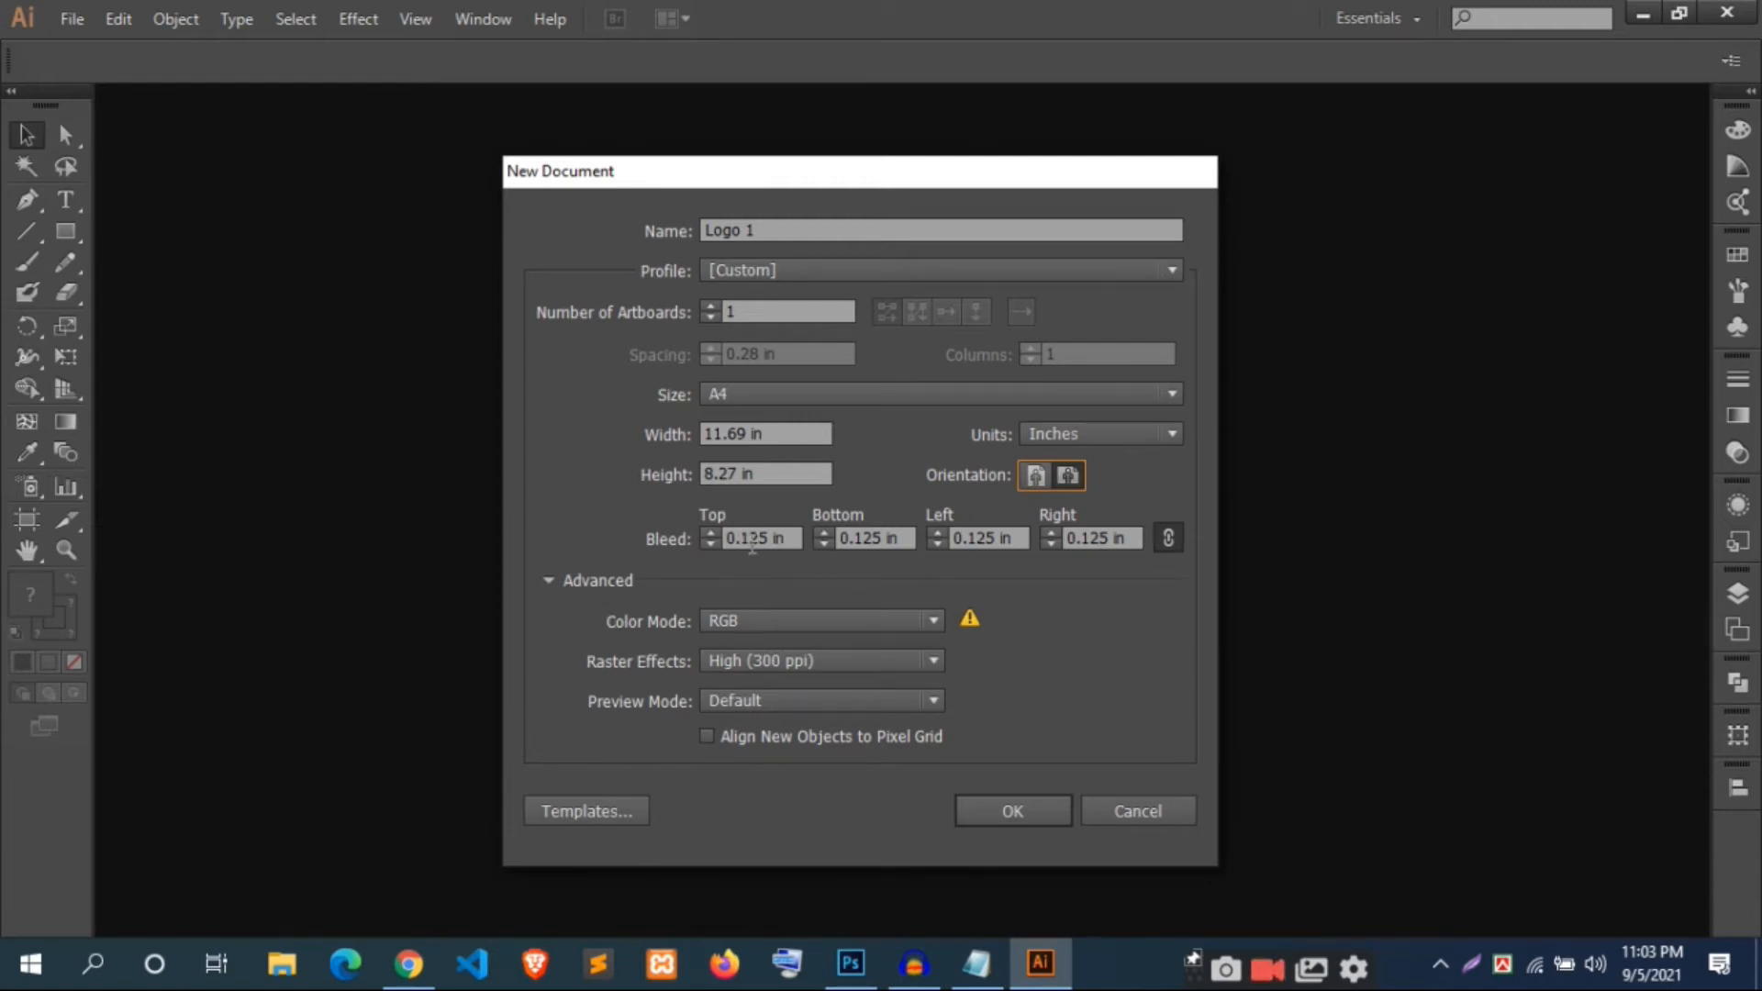
pyautogui.click(845, 620)
pyautogui.click(804, 684)
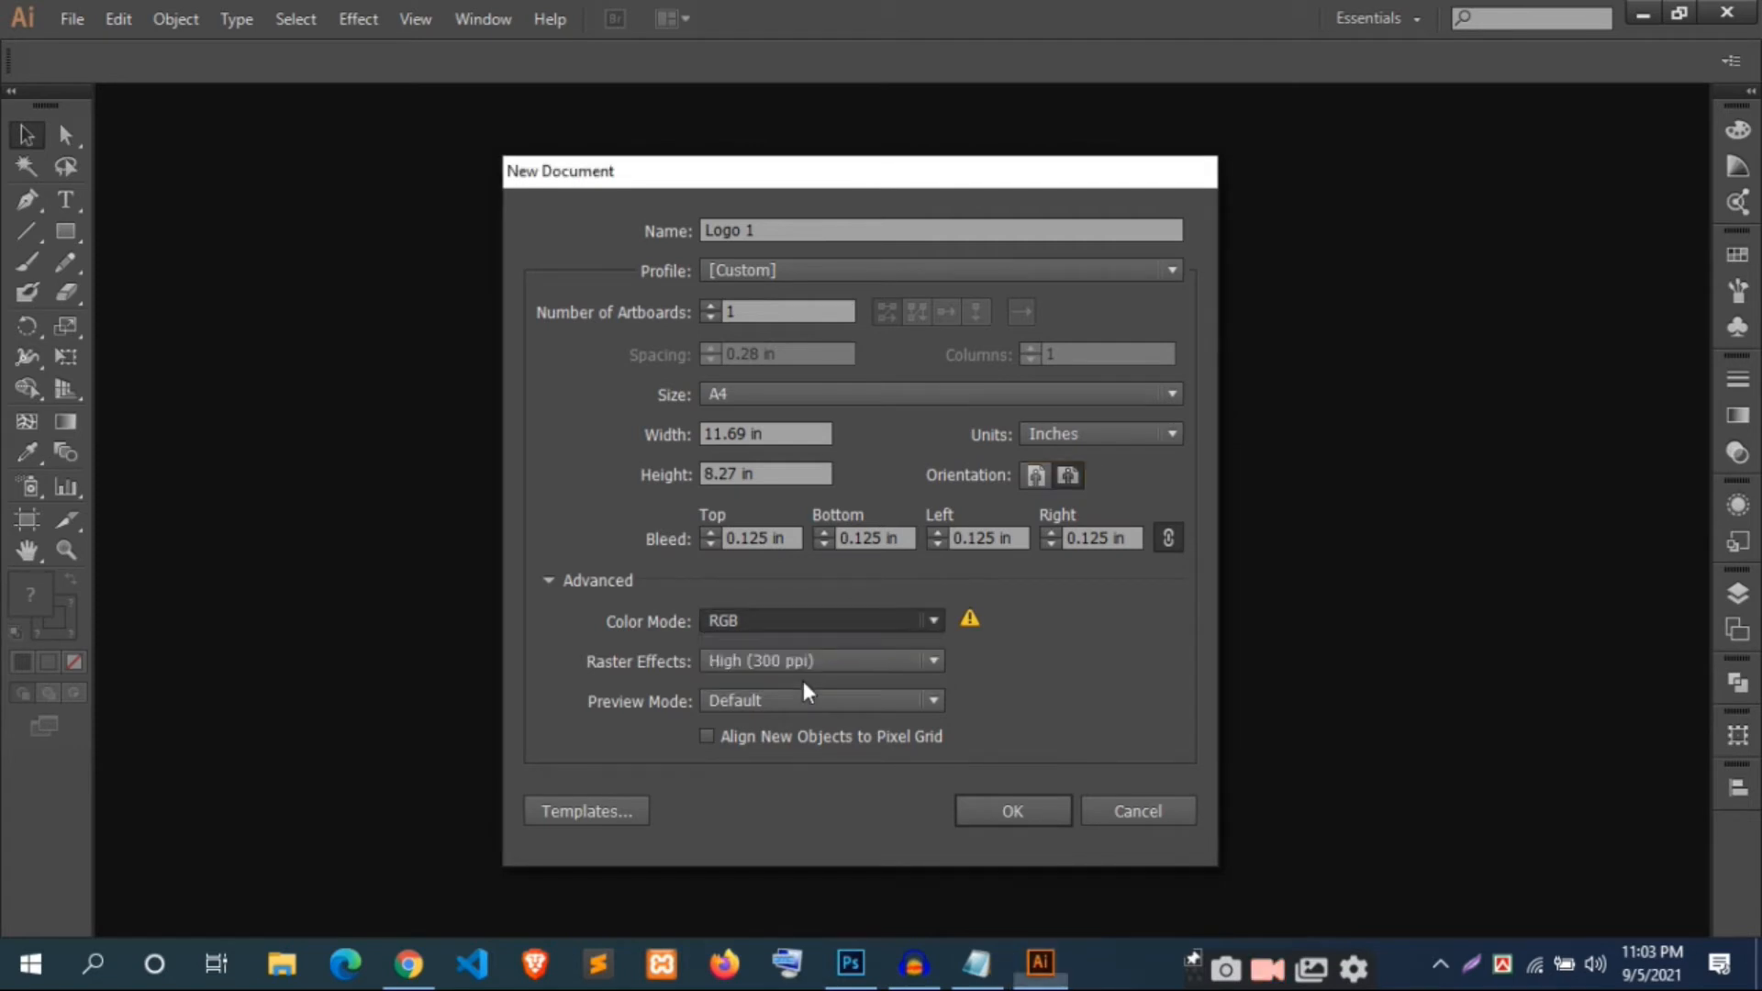
pyautogui.click(1039, 801)
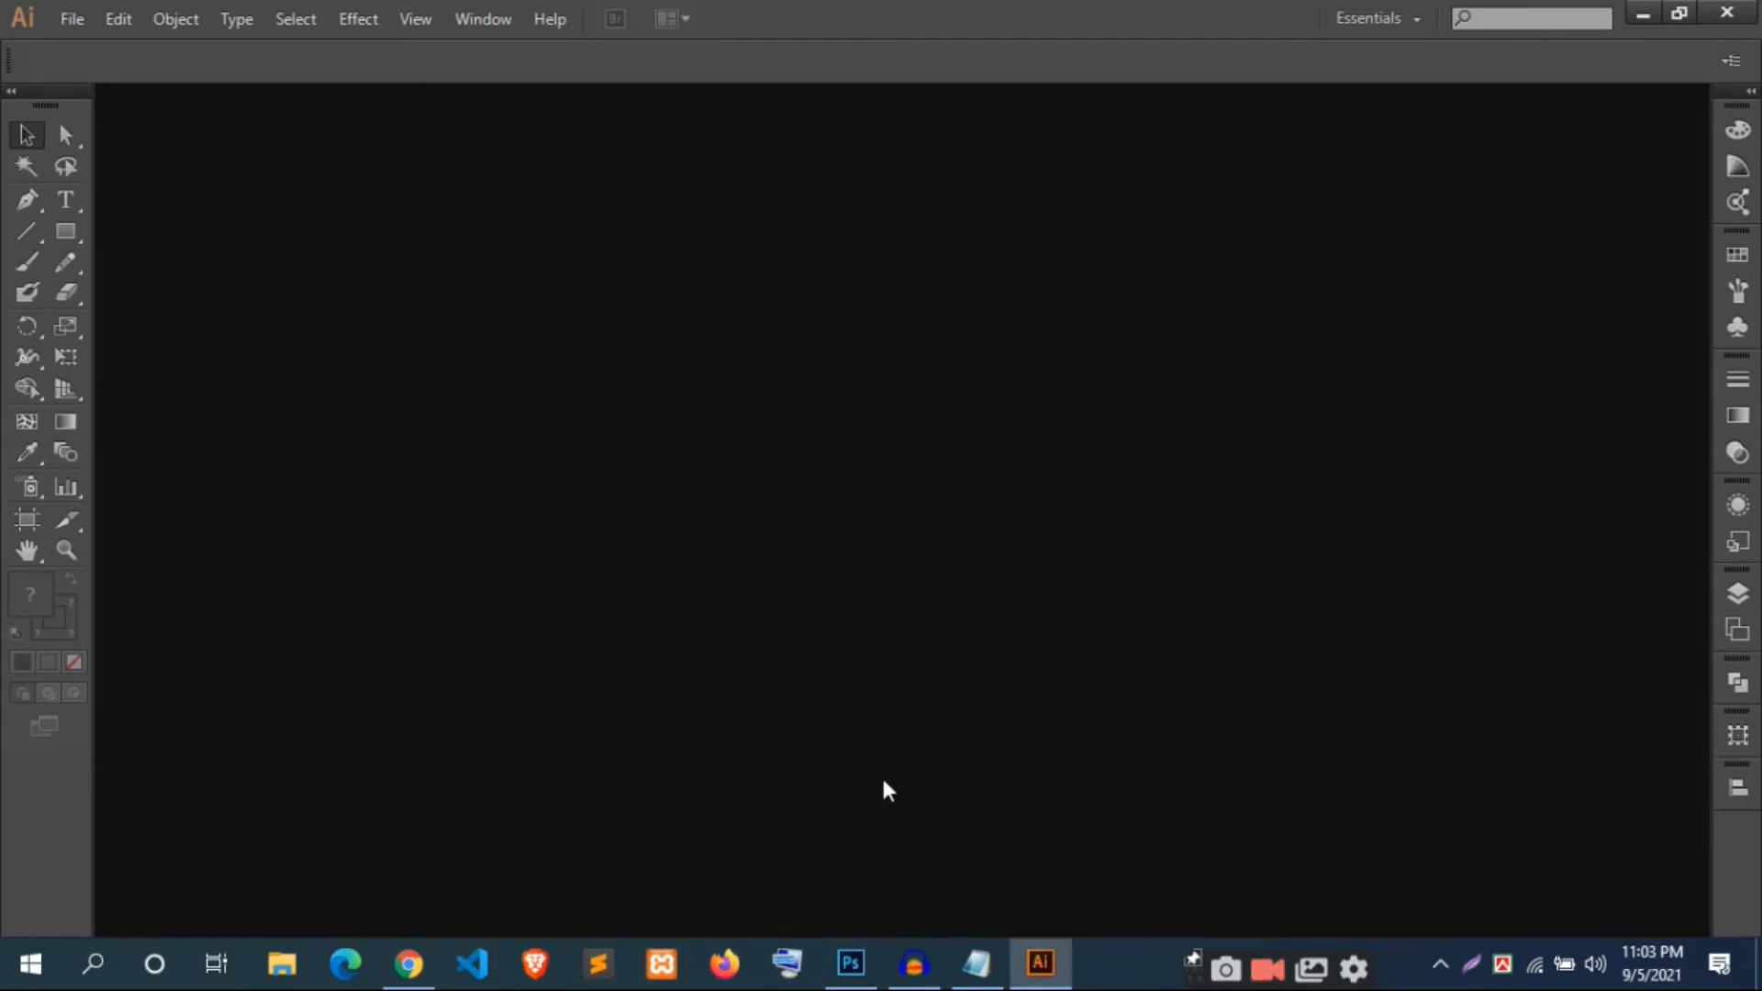
# Activate the Type tool with no stroke and a black fill (C=0 M=0 Y=0 K=100).
pyautogui.moveTo(75, 235); pyautogui.dragTo(92, 245)
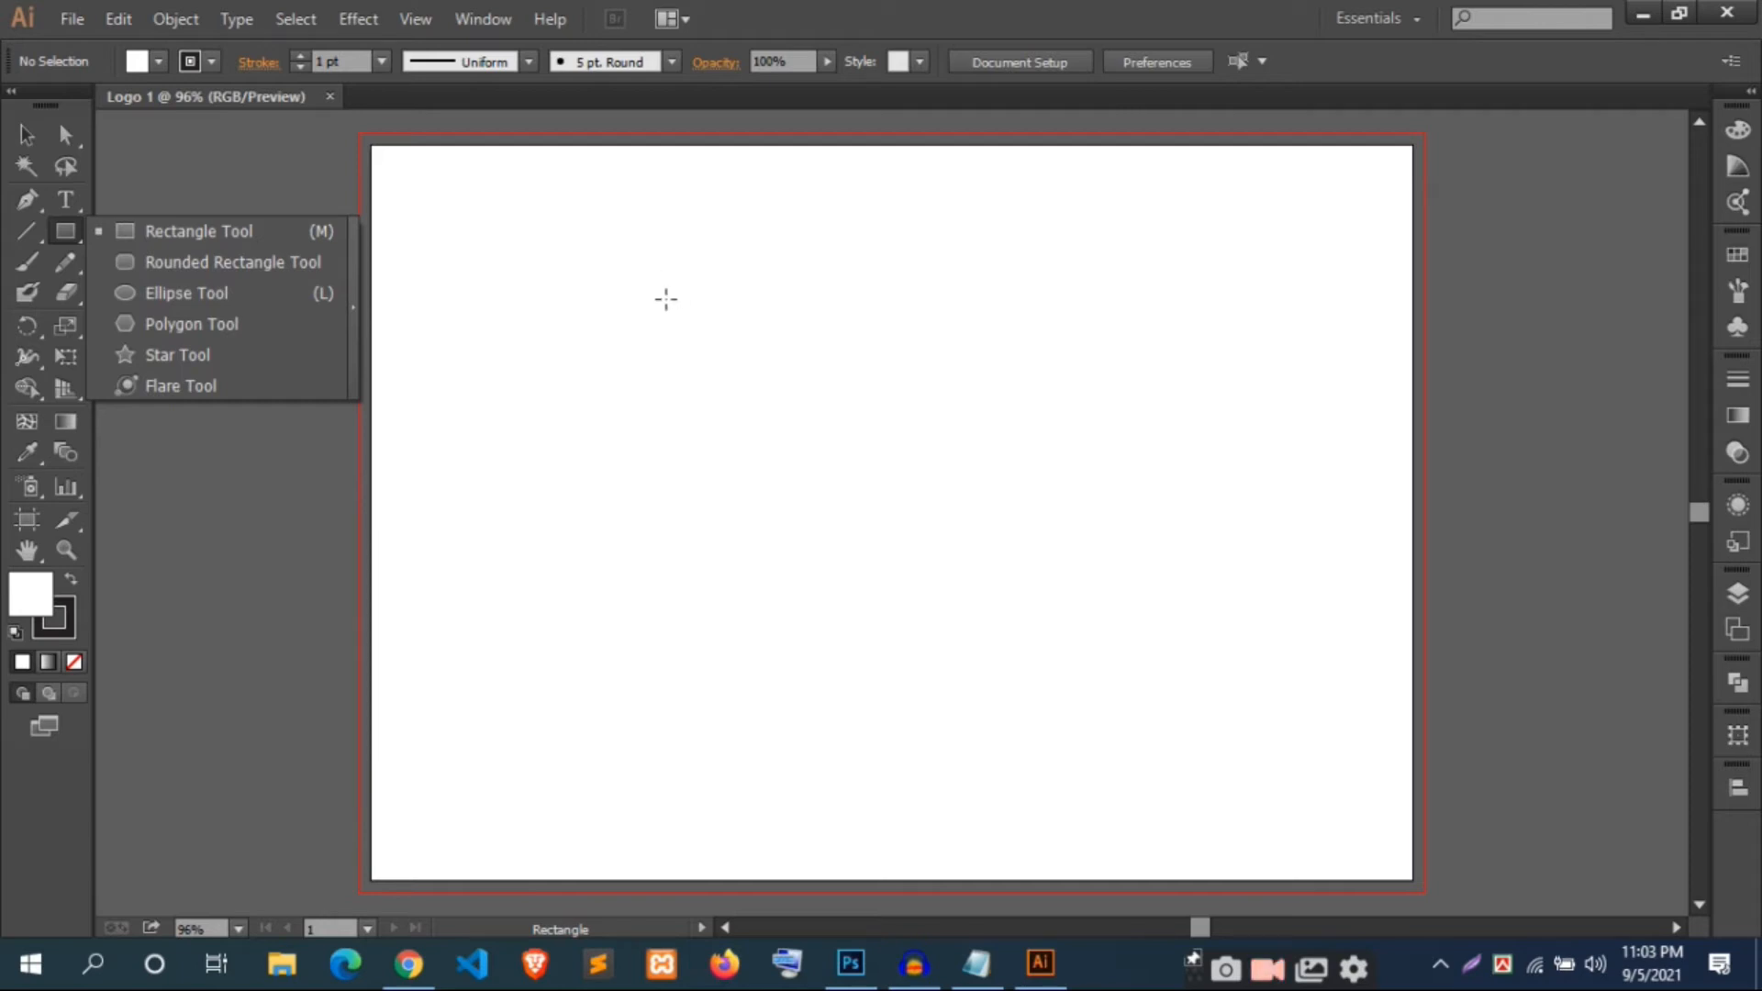
pyautogui.click(57, 195)
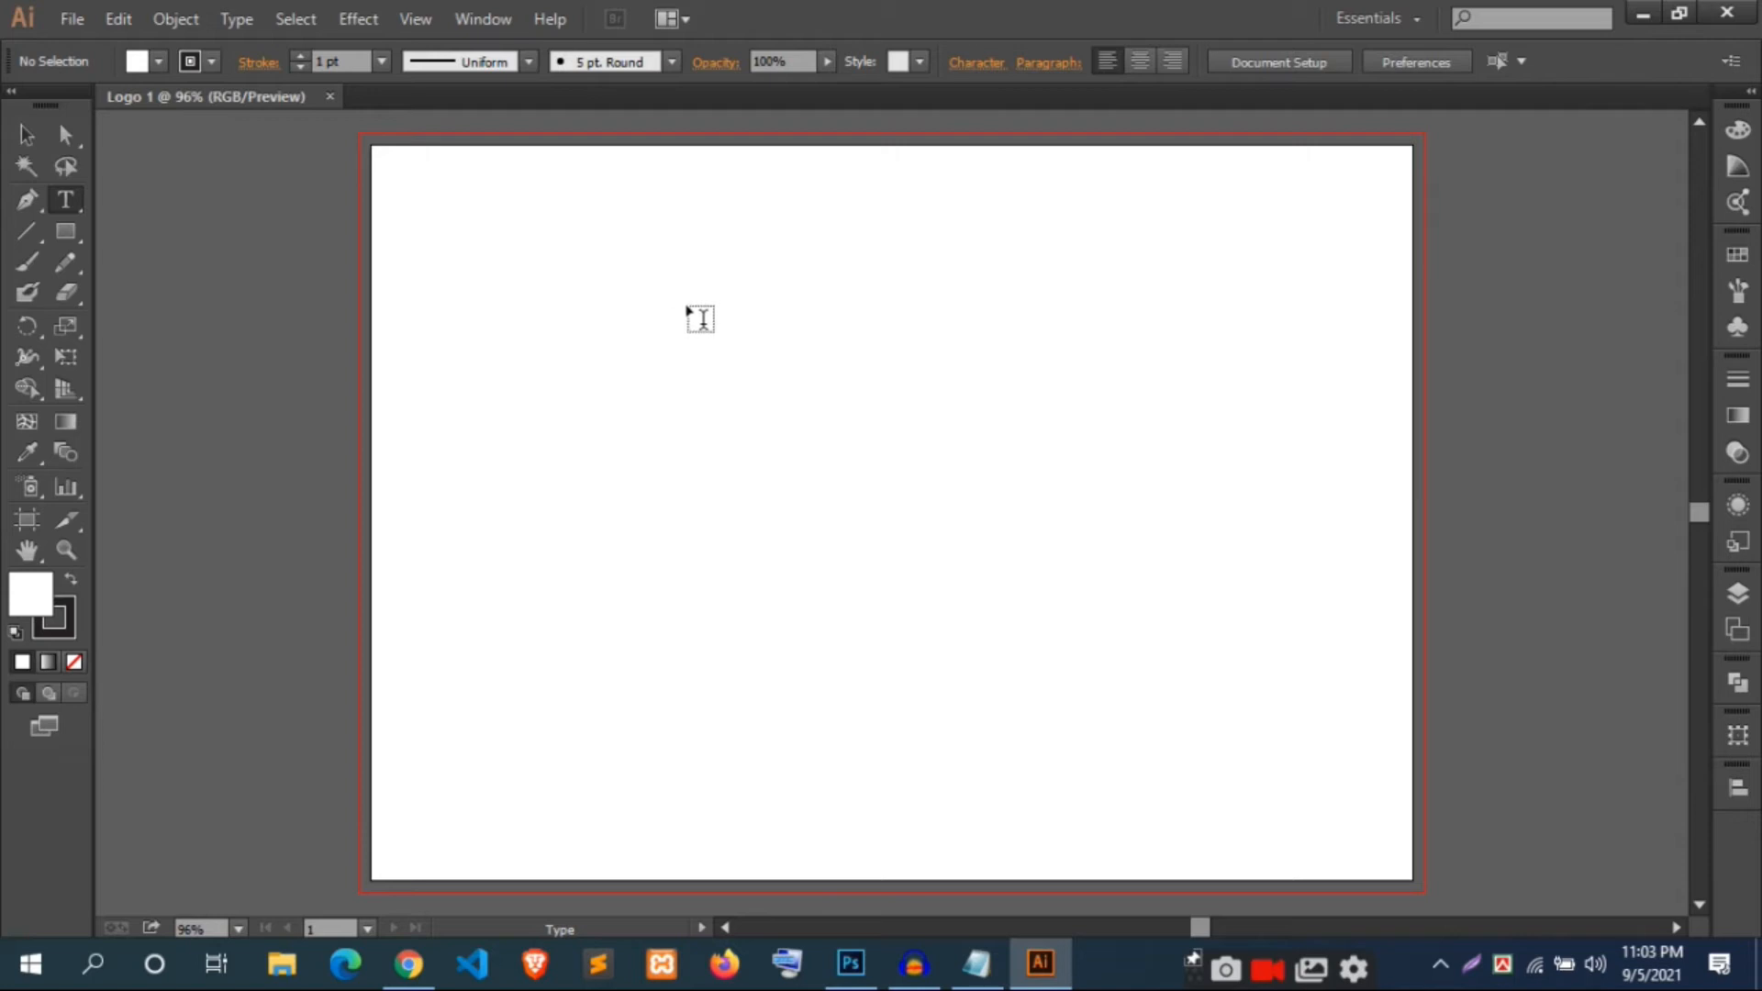
pyautogui.click(212, 60)
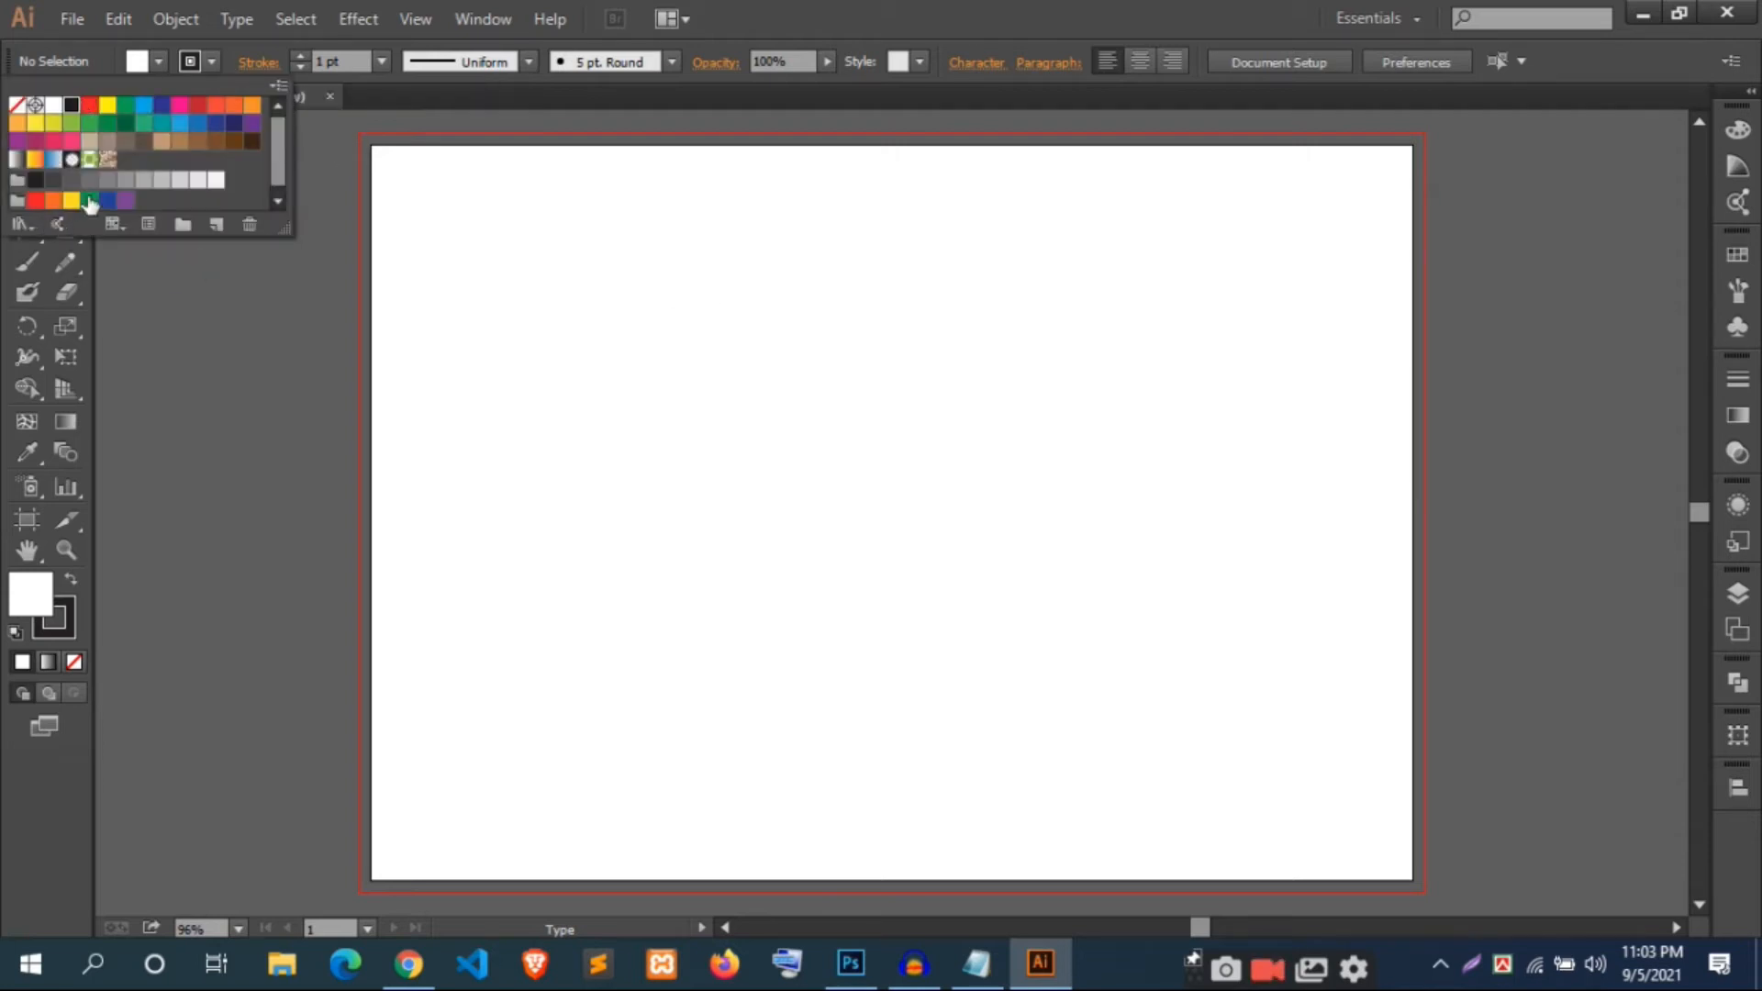
pyautogui.click(16, 105)
pyautogui.click(159, 63)
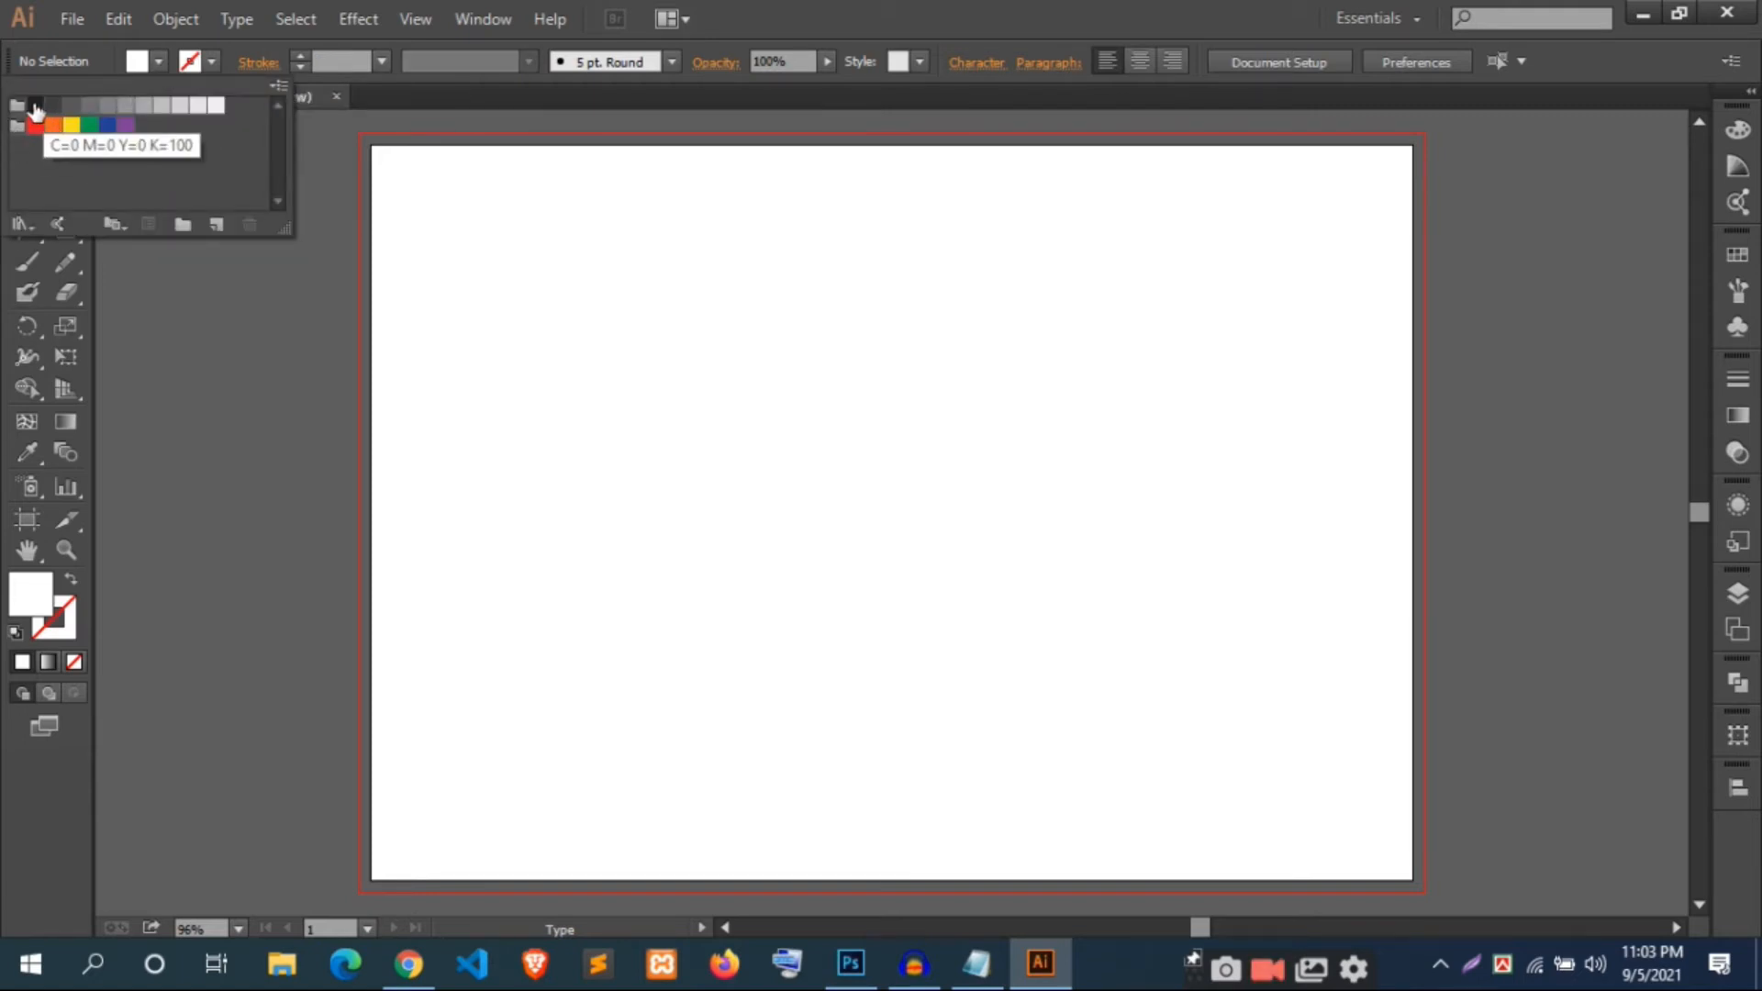
pyautogui.click(35, 104)
pyautogui.click(158, 64)
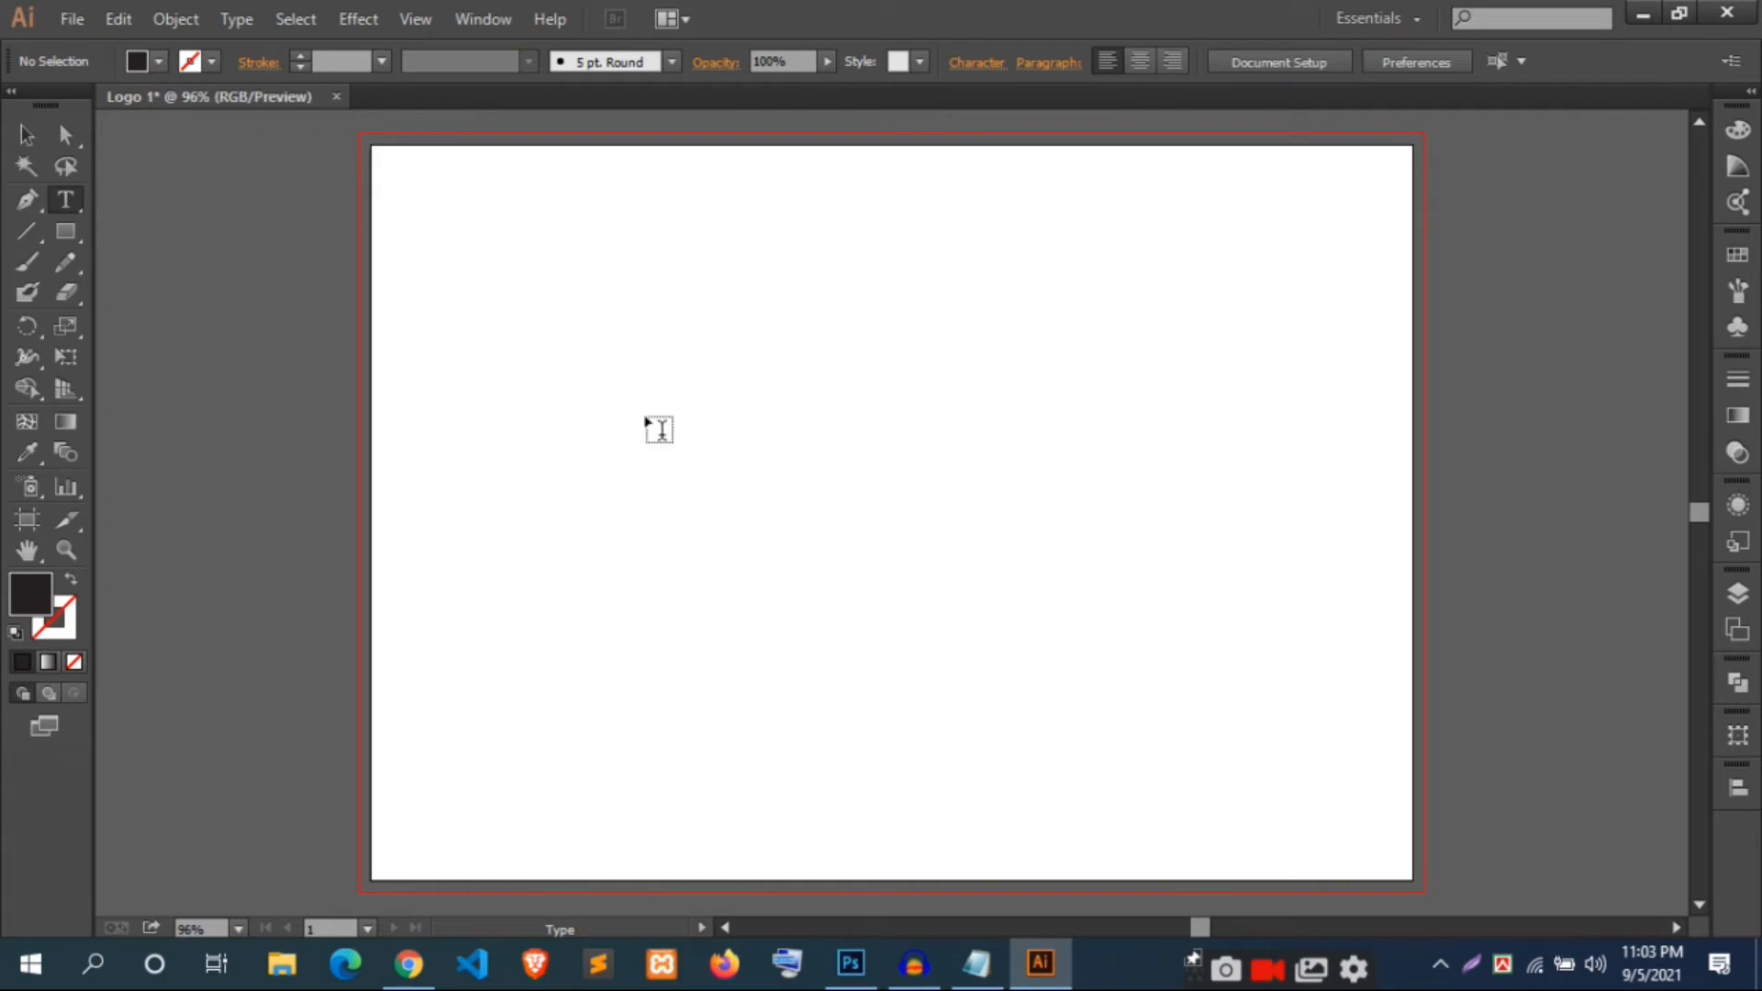
# Add the letter B in the upper part of the artboard, enlarged to about 133.5 pt.
pyautogui.click(608, 366)
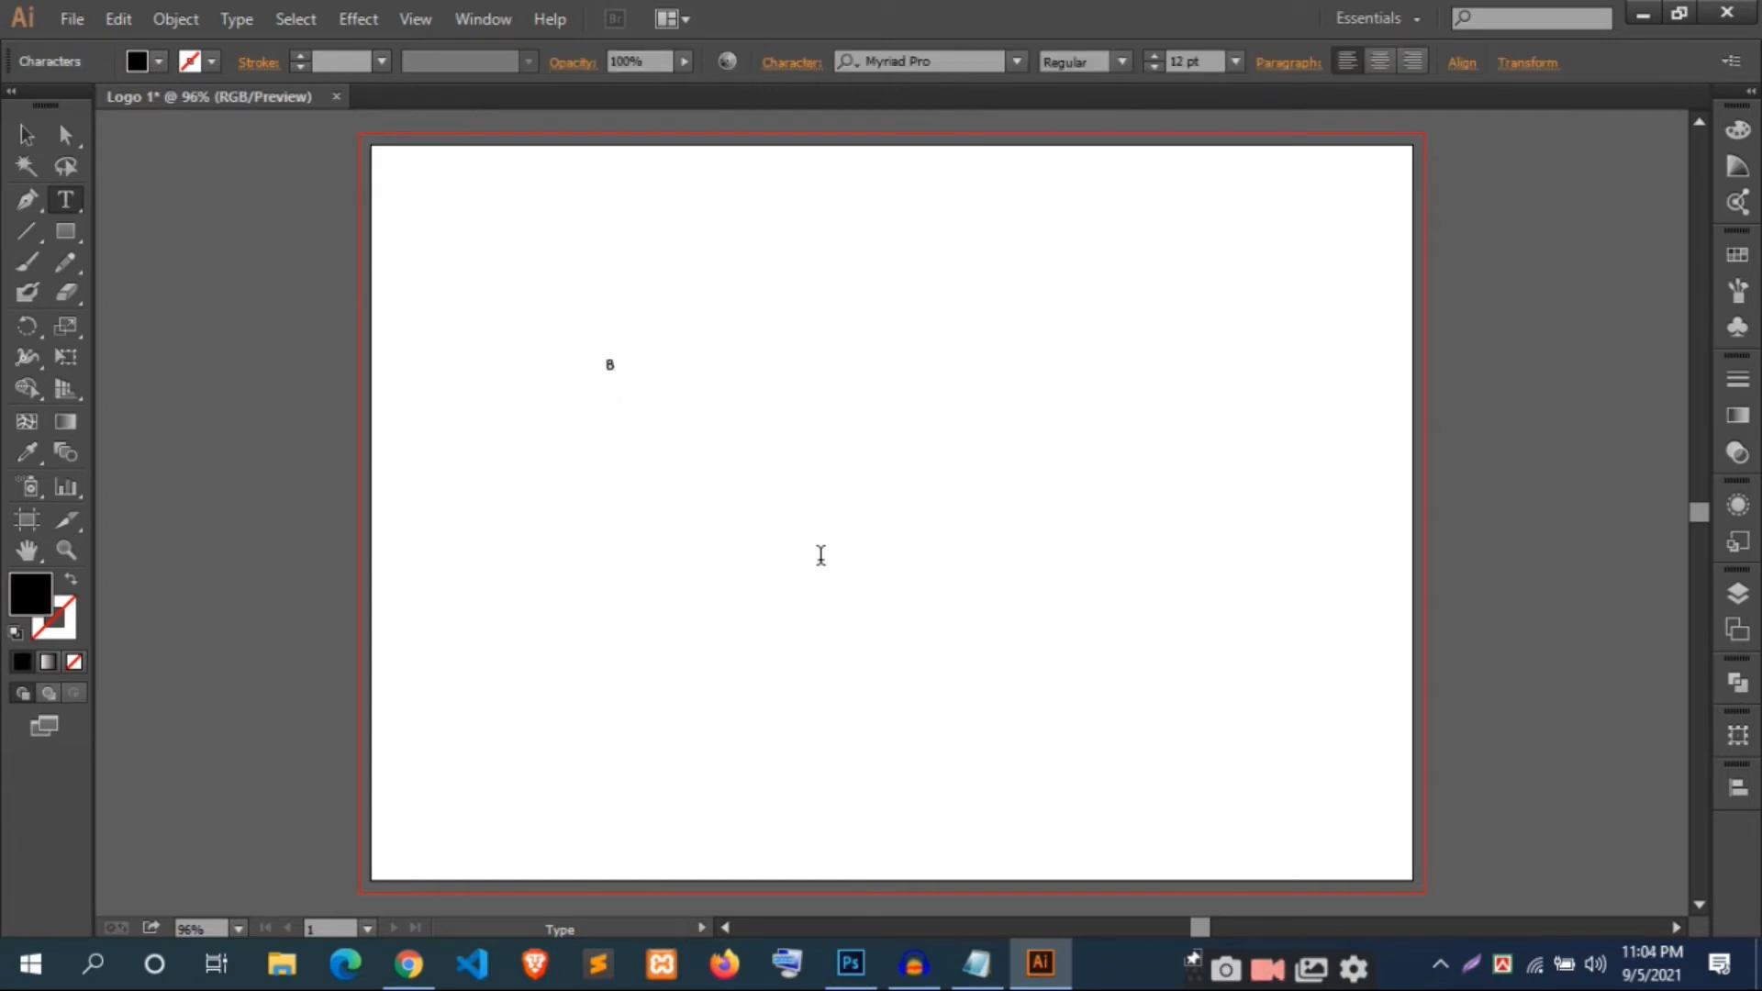
pyautogui.click(27, 135)
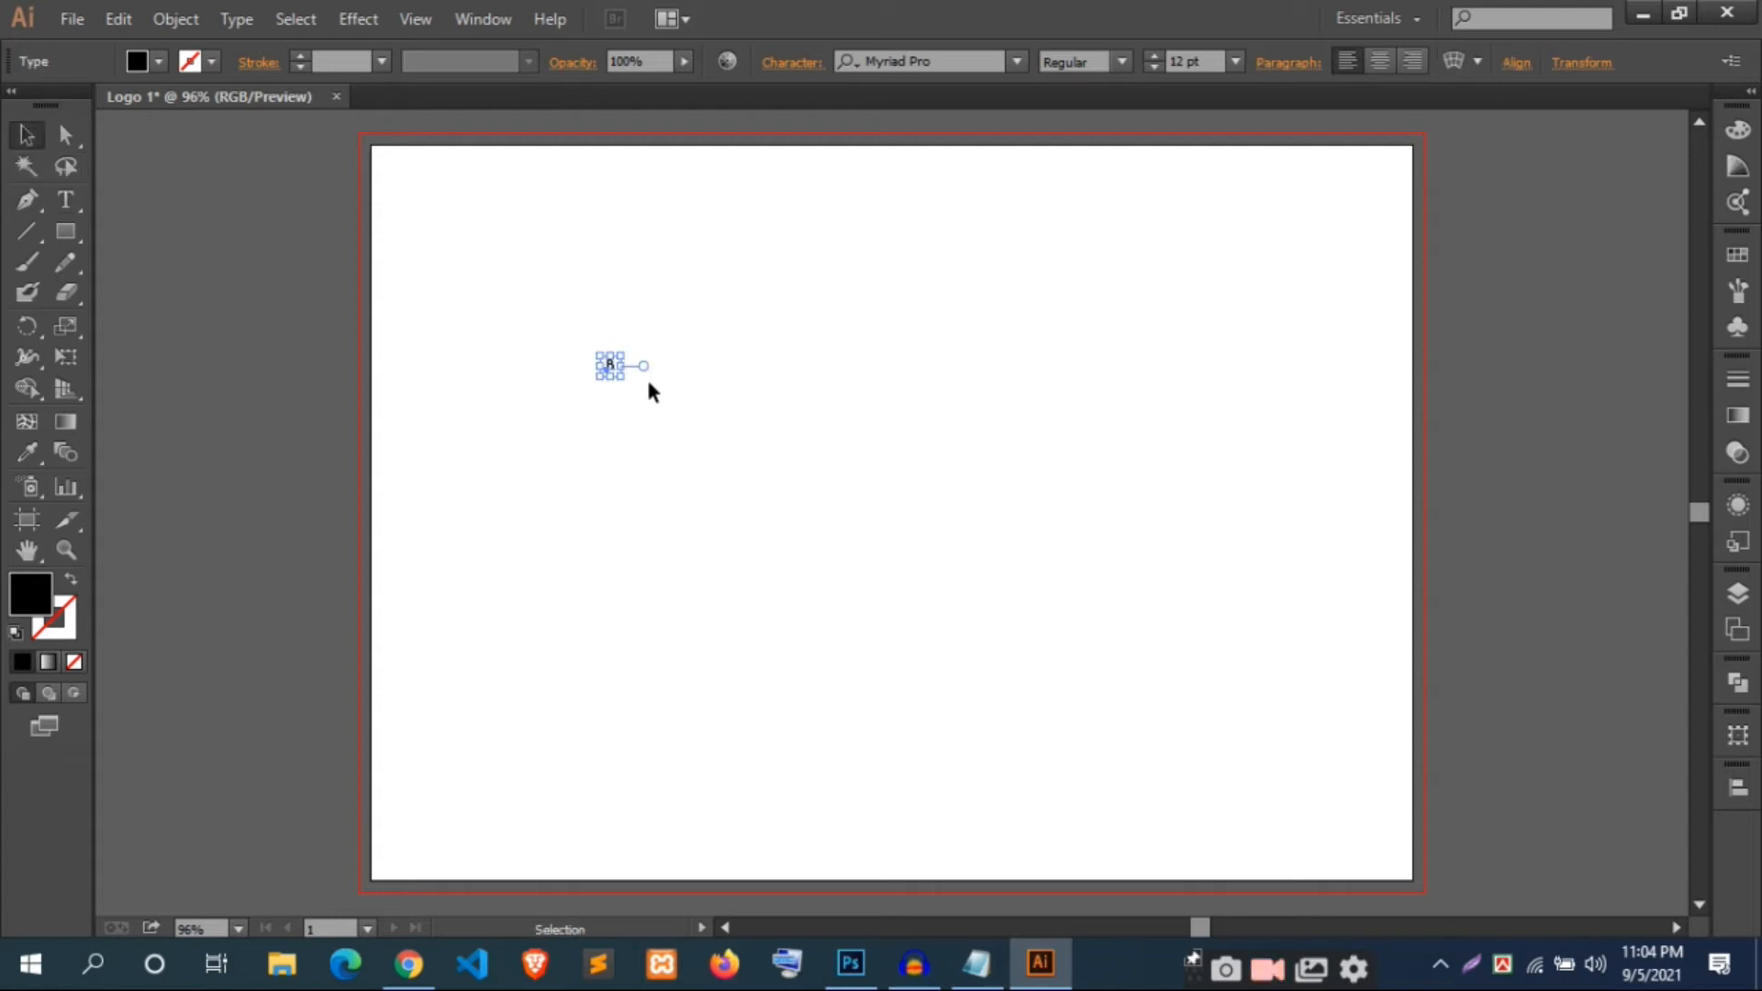
pyautogui.moveTo(611, 368); pyautogui.dragTo(822, 444)
pyautogui.click(841, 383)
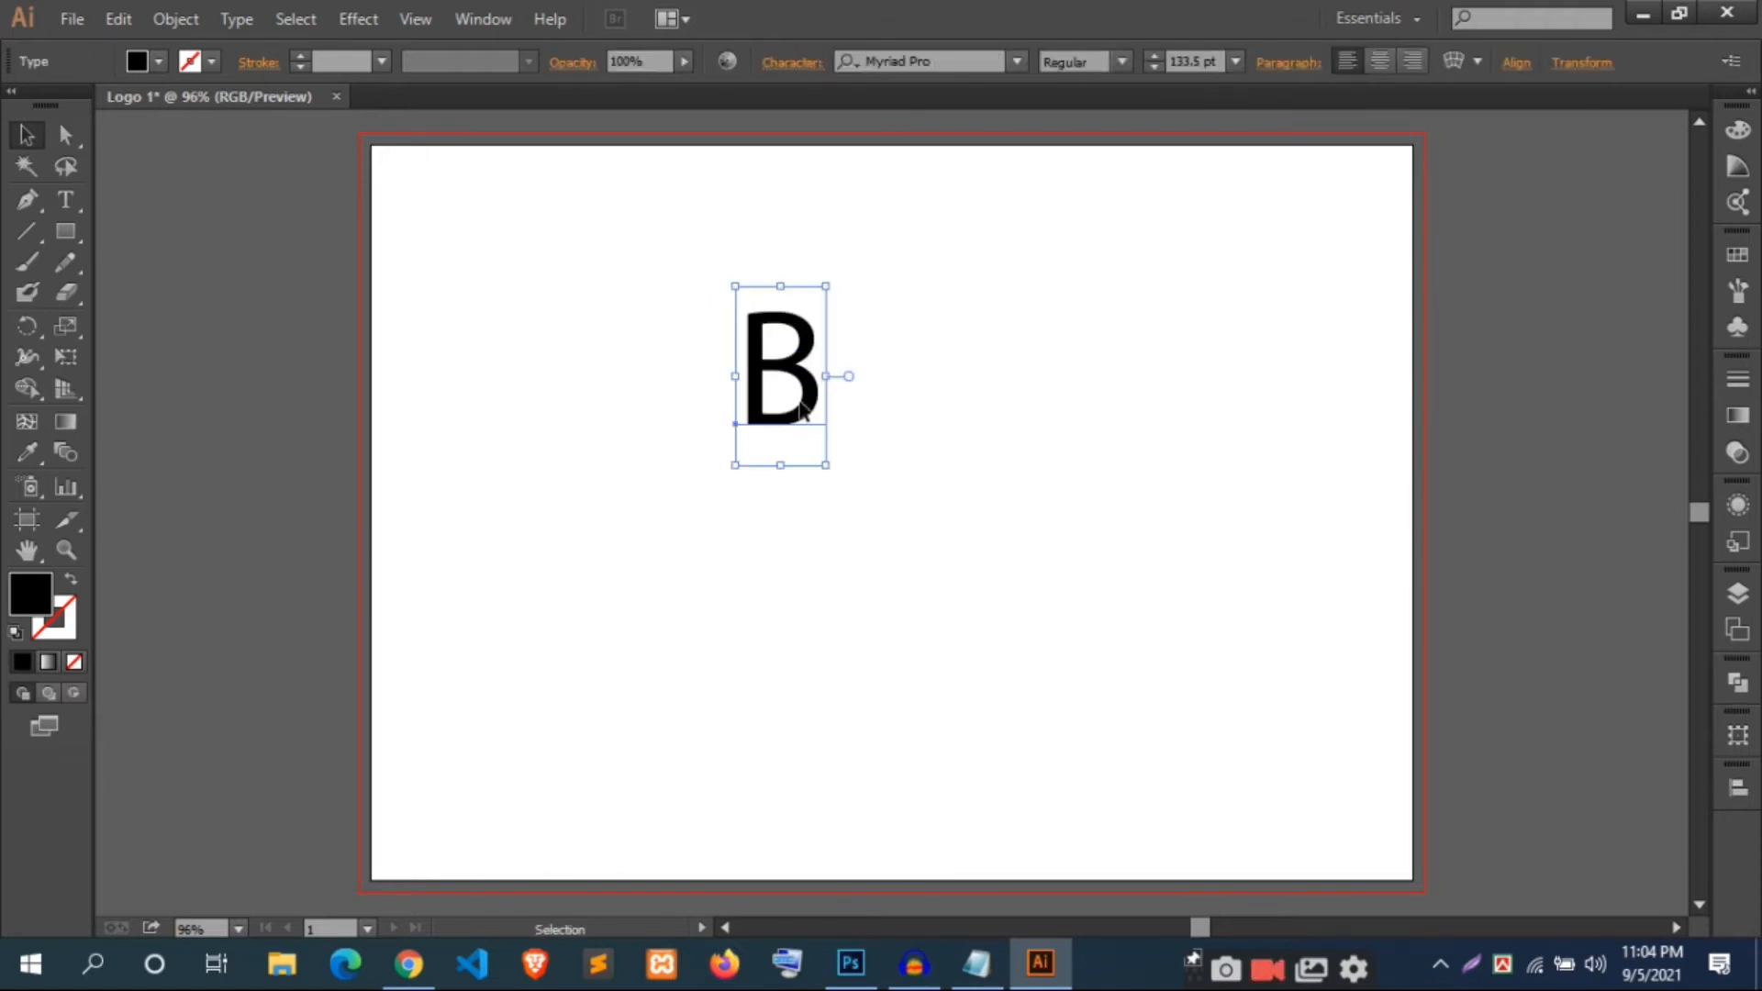
pyautogui.click(888, 398)
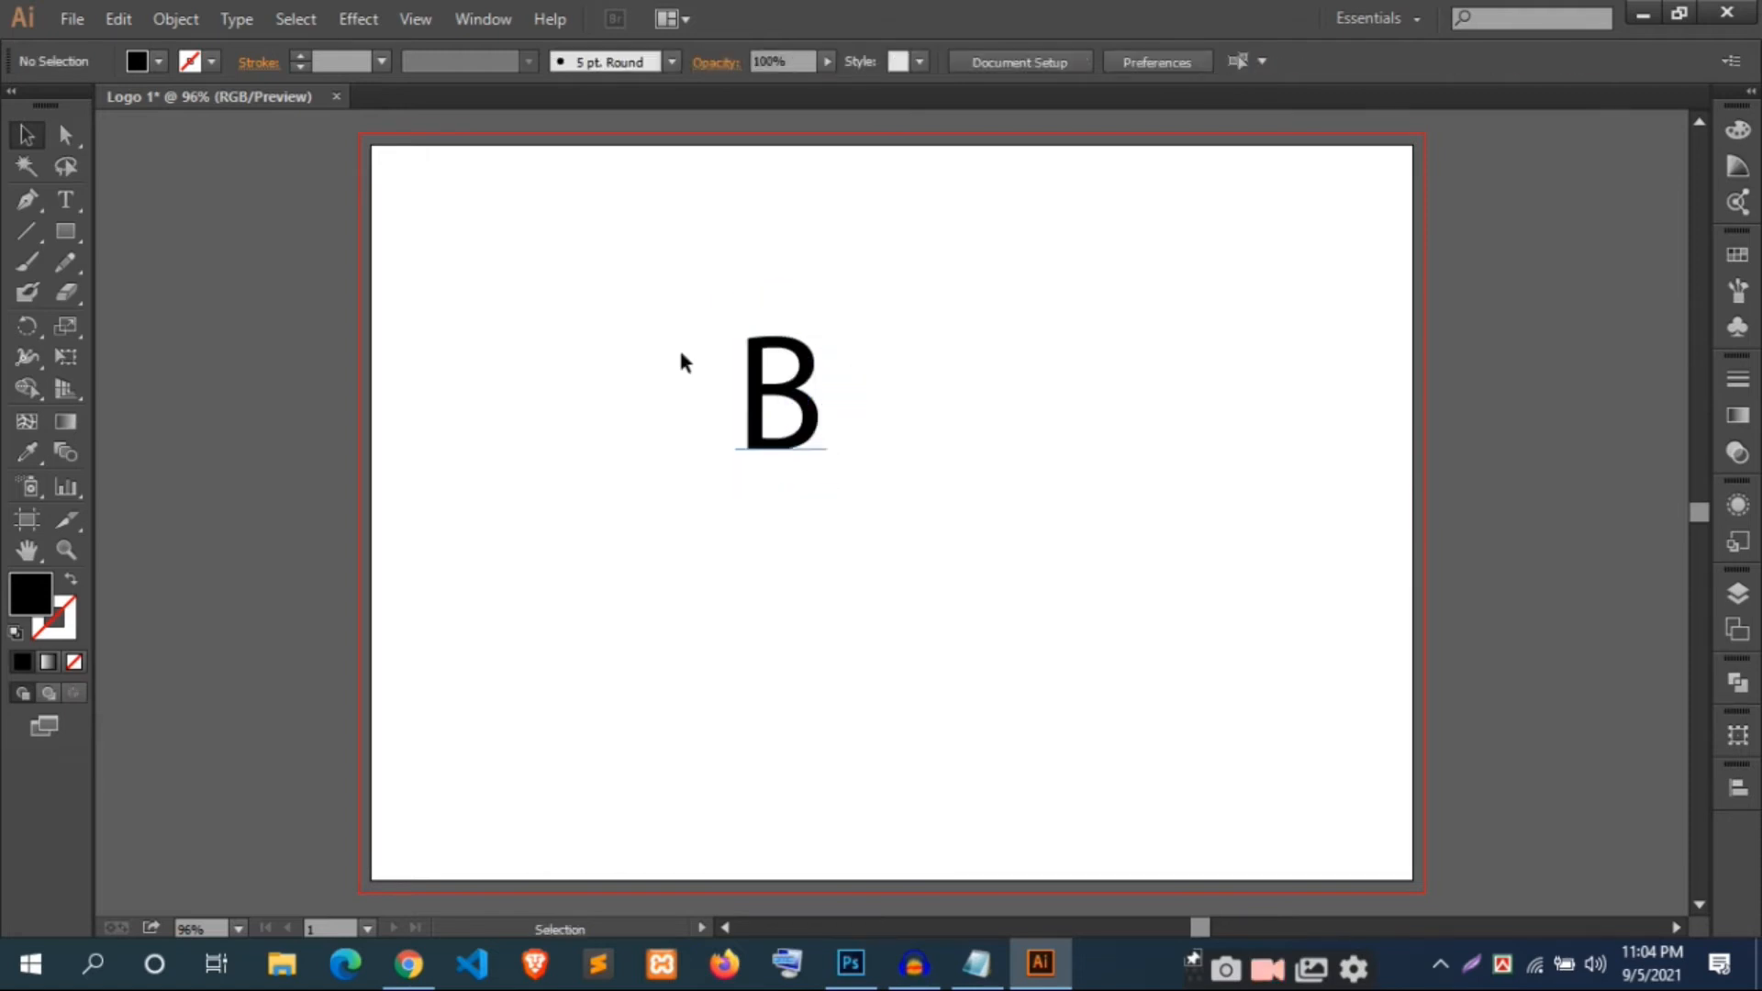
pyautogui.click(814, 380)
pyautogui.click(925, 358)
# Add the text Bangladesh at 12 pt beside the large B, correcting the mistyped letters.
pyautogui.click(65, 200)
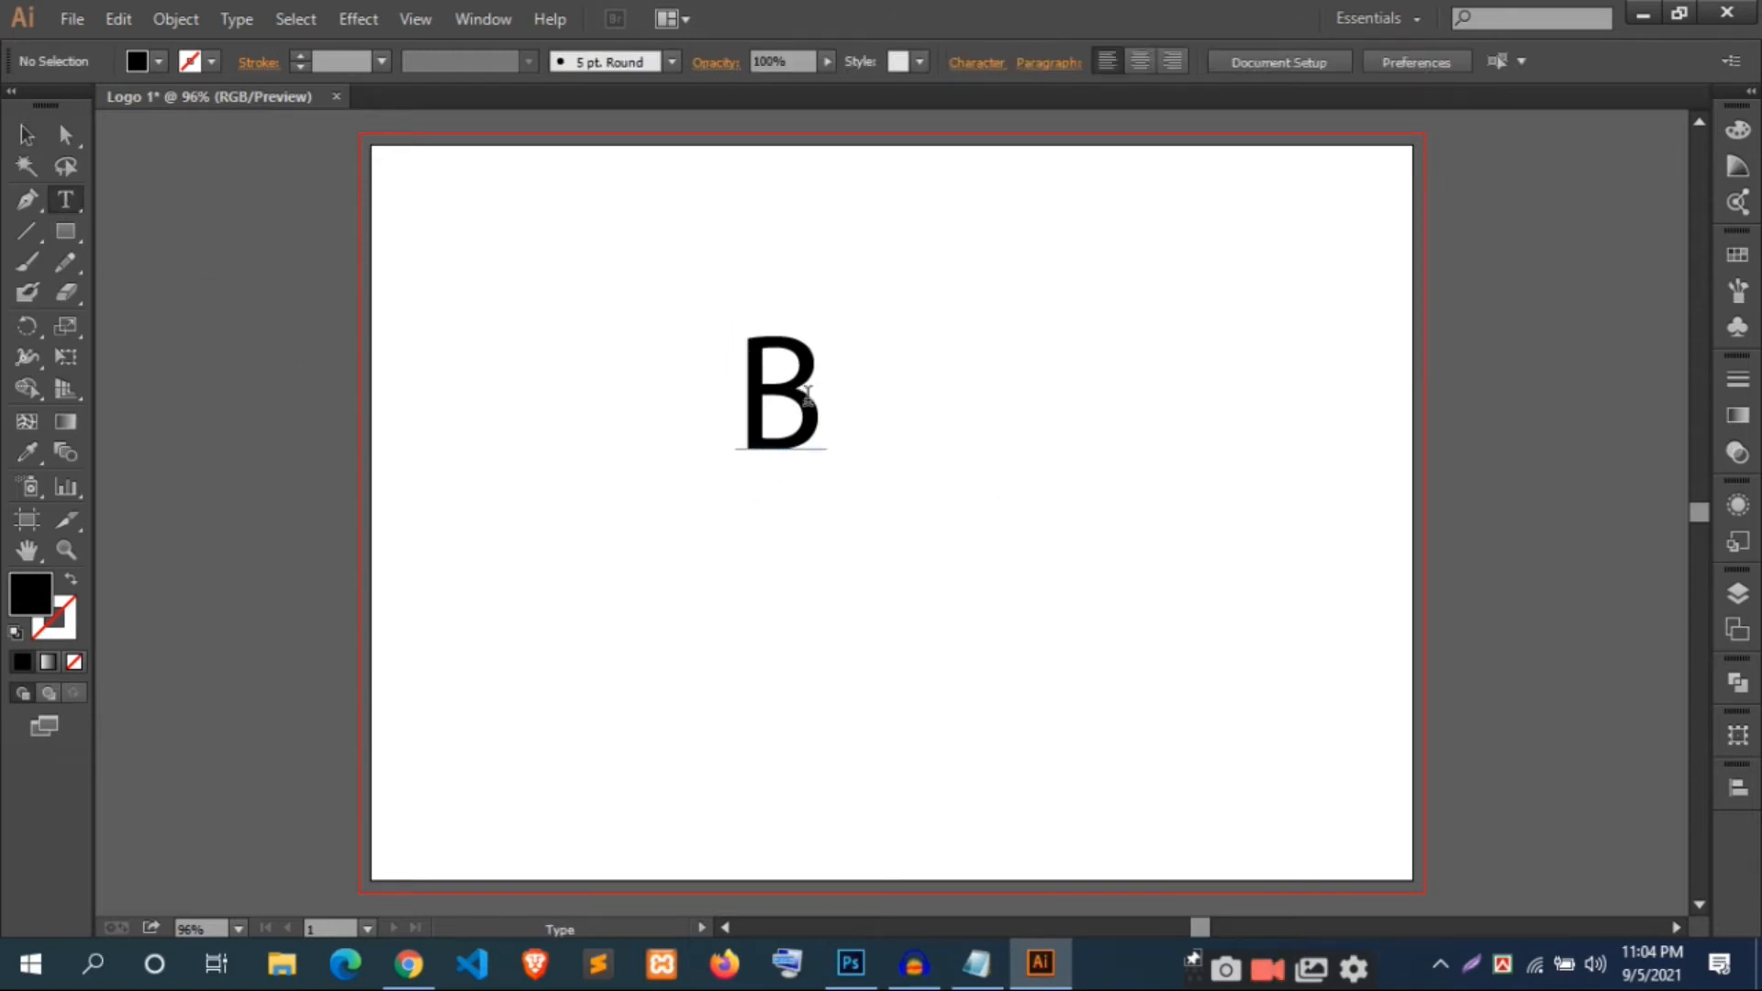
pyautogui.click(878, 430)
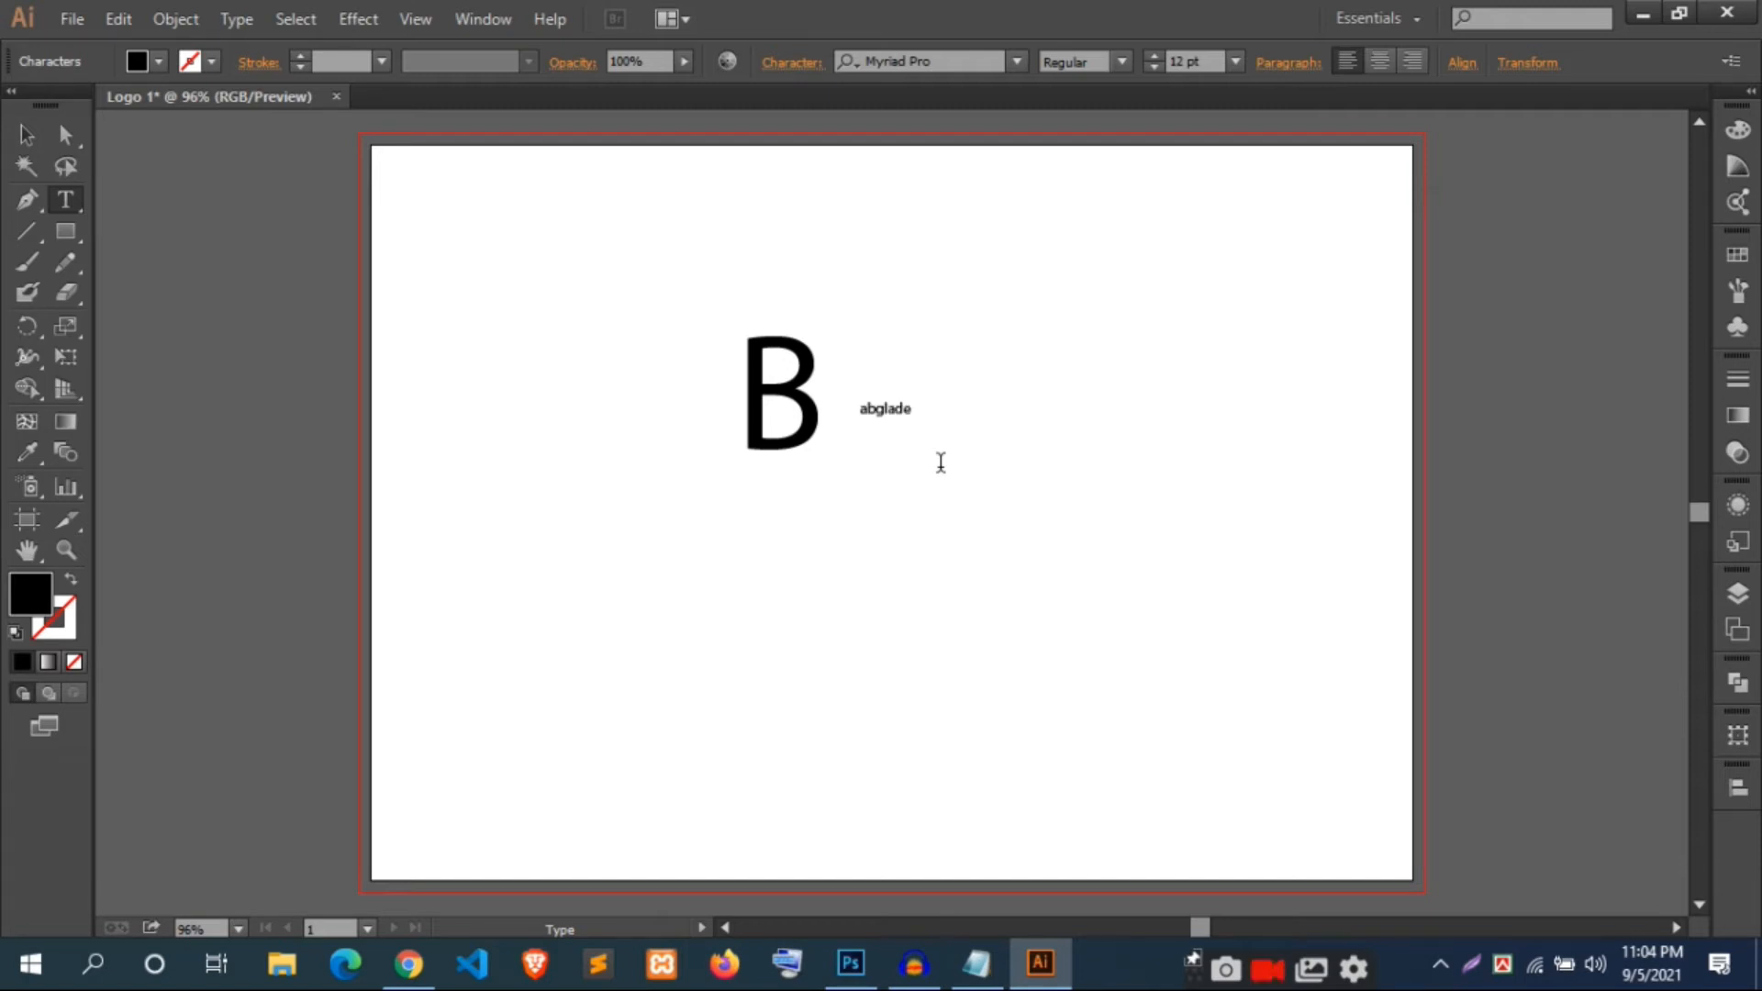
pyautogui.press('BackSpace')
pyautogui.press('BackSpace')
pyautogui.press('BackSpace')
pyautogui.press('BackSpace')
pyautogui.press('BackSpace')
pyautogui.press('BackSpace')
pyautogui.press('BackSpace')
pyautogui.press('BackSpace')
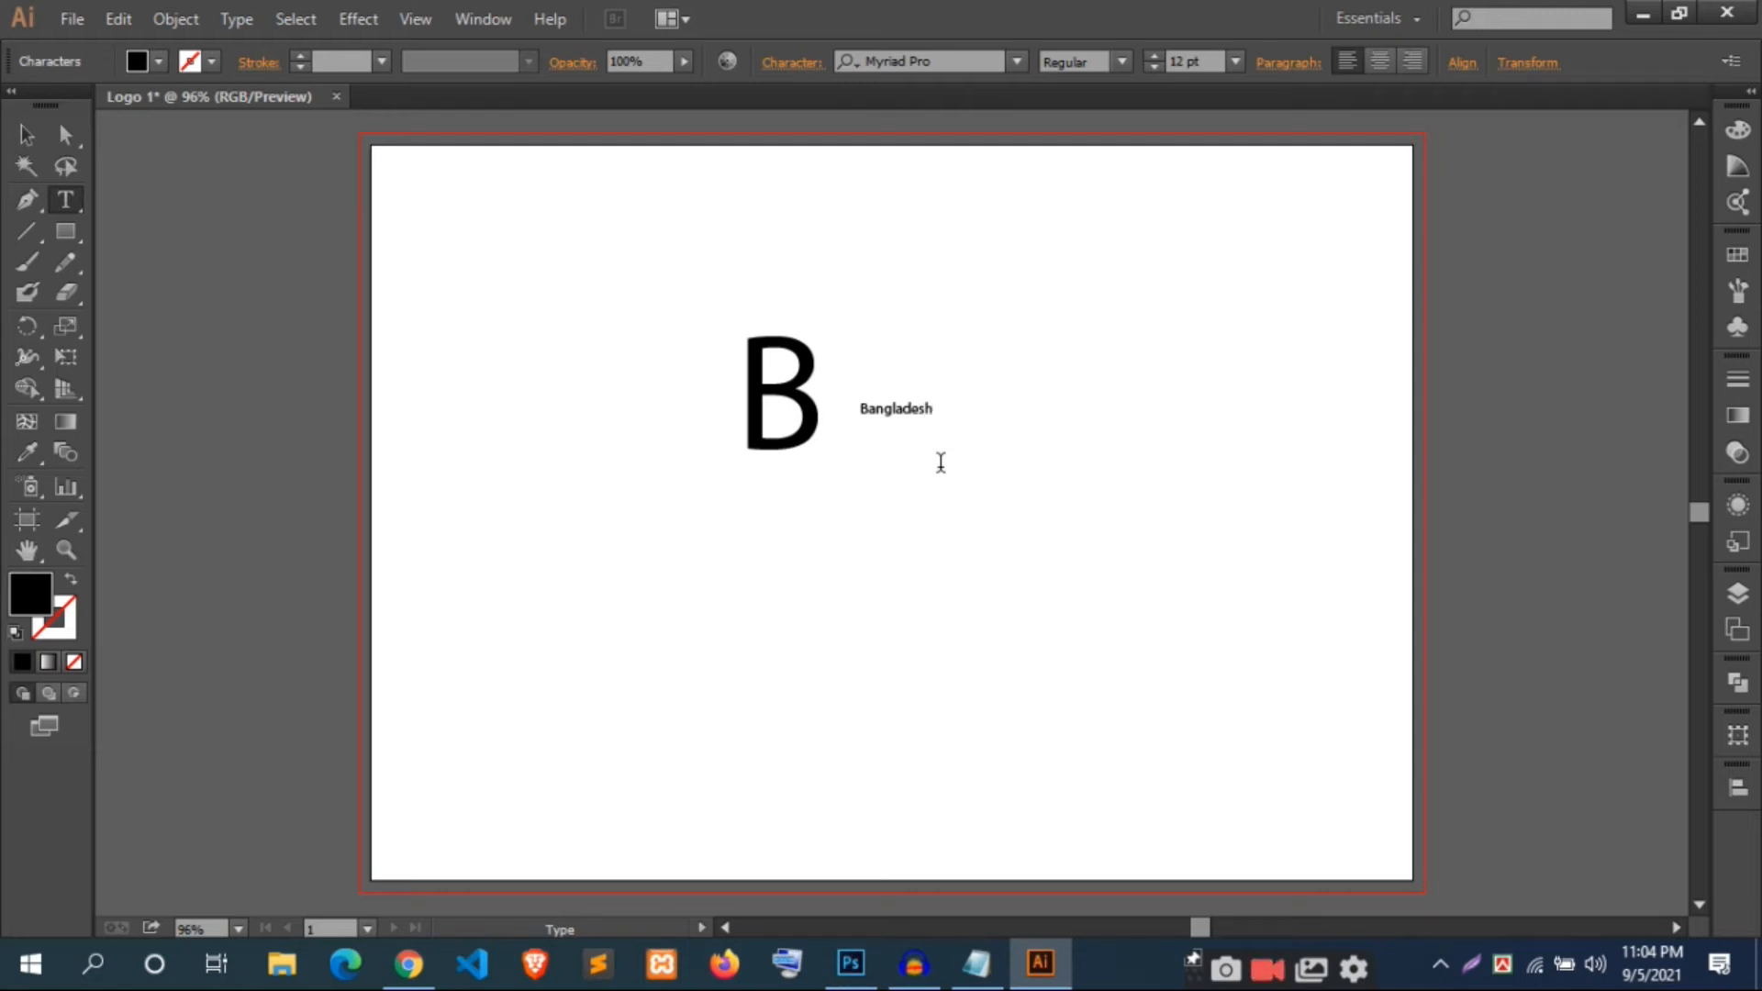
# Delete the initial B from the small text so it reads angladesh.
pyautogui.moveTo(878, 411); pyautogui.dragTo(855, 410)
pyautogui.click(894, 468)
pyautogui.press('BackSpace')
pyautogui.click(27, 135)
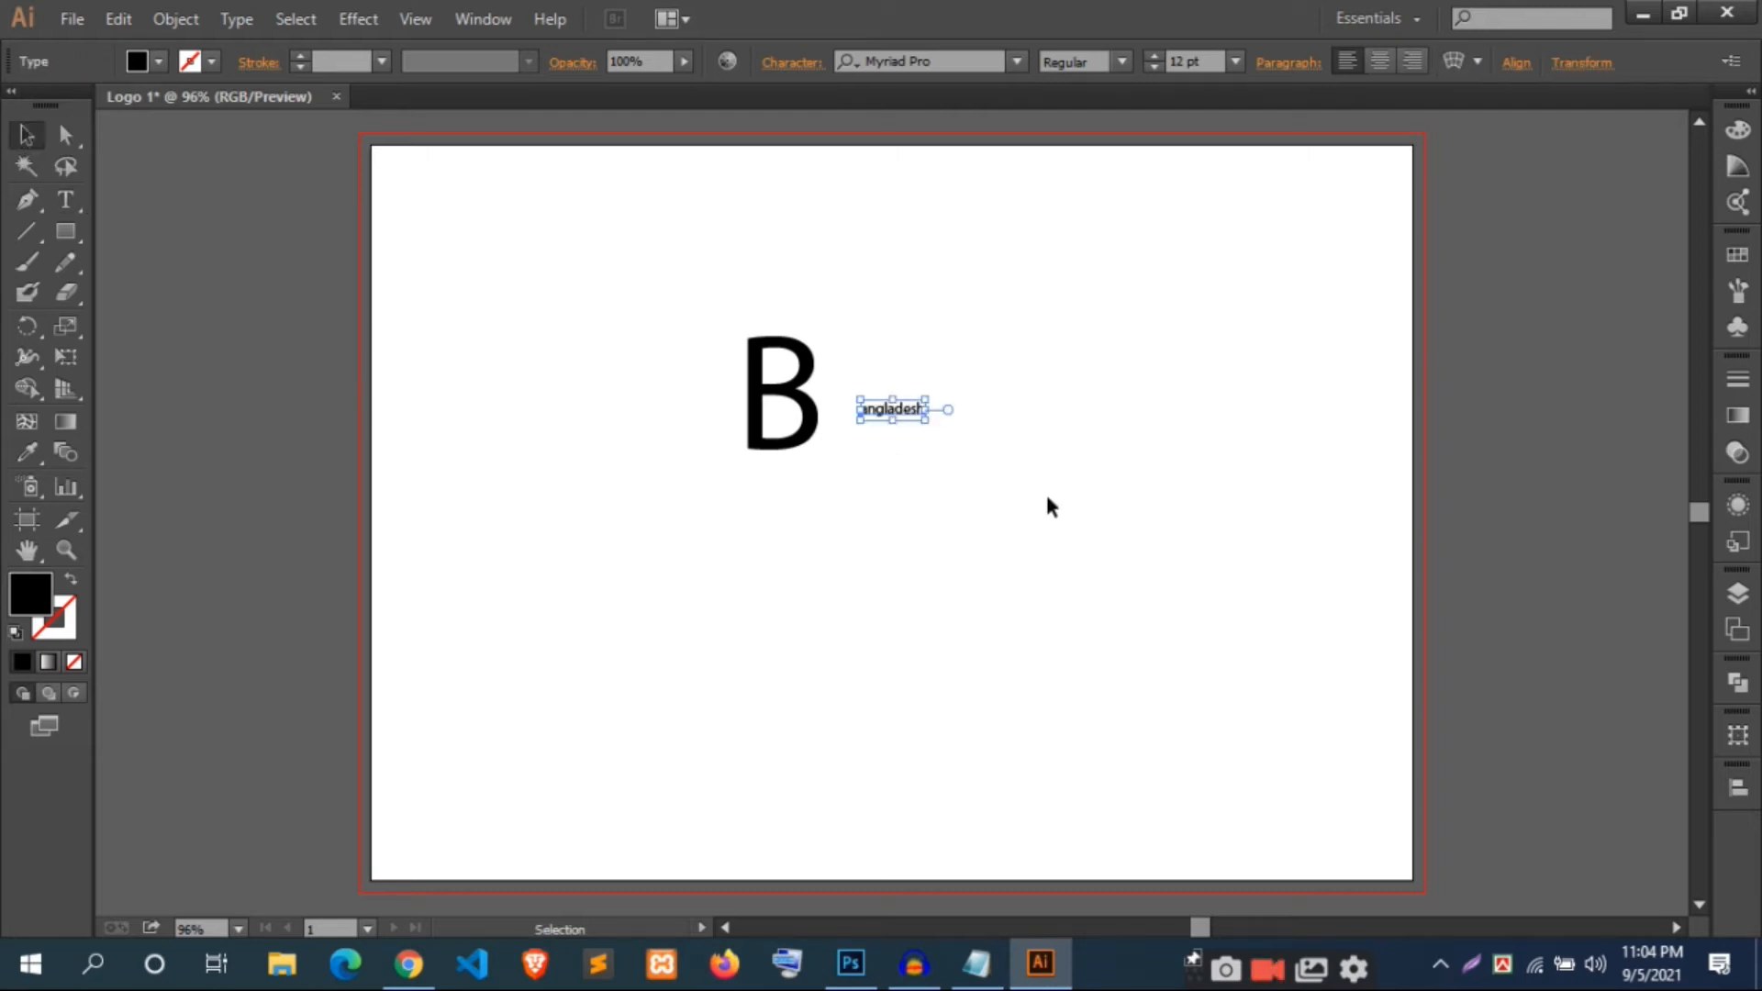
# Enlarge the angladesh text to about 54.75 pt and place it directly against the large B.
pyautogui.moveTo(925, 419); pyautogui.dragTo(1158, 492)
pyautogui.moveTo(1016, 468); pyautogui.dragTo(983, 449)
pyautogui.click(1010, 523)
# Move the large B and the angladesh text together down toward the middle of the artboard.
pyautogui.moveTo(681, 261); pyautogui.dragTo(1271, 569)
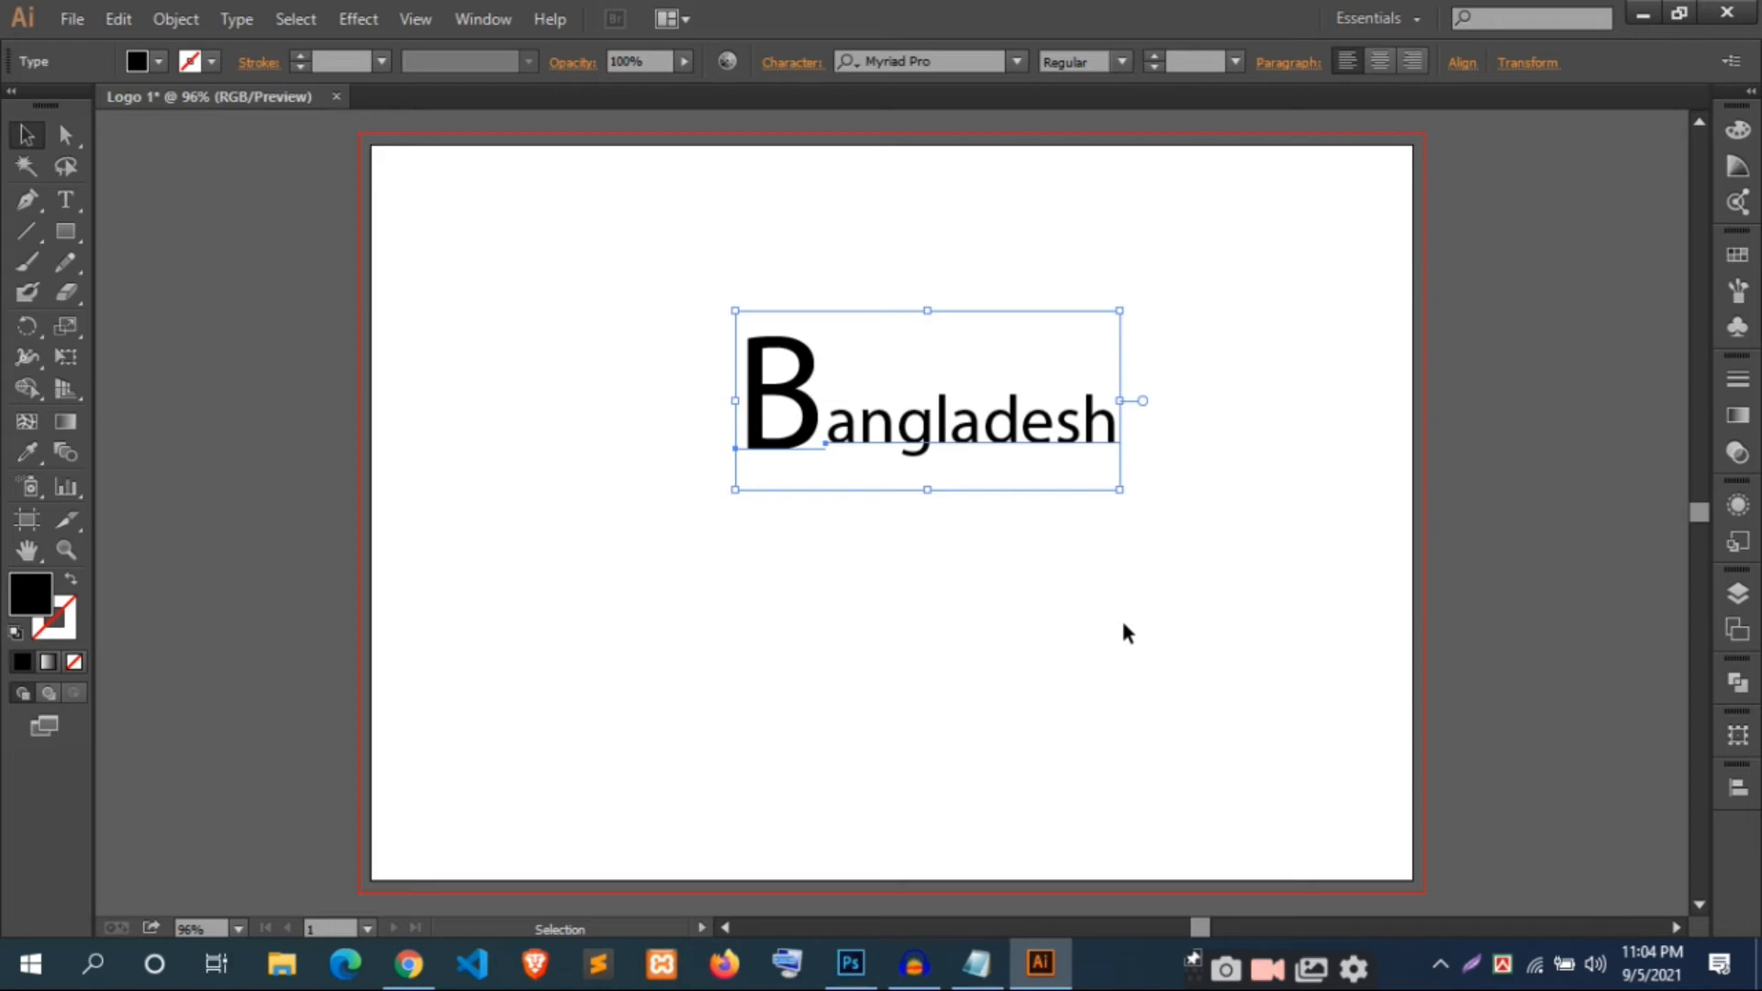
pyautogui.click(1127, 633)
pyautogui.moveTo(1162, 383); pyautogui.dragTo(525, 316)
pyautogui.keyDown('shift'); pyautogui.click(1062, 470); pyautogui.keyUp('shift')
pyautogui.moveTo(978, 451); pyautogui.dragTo(971, 534)
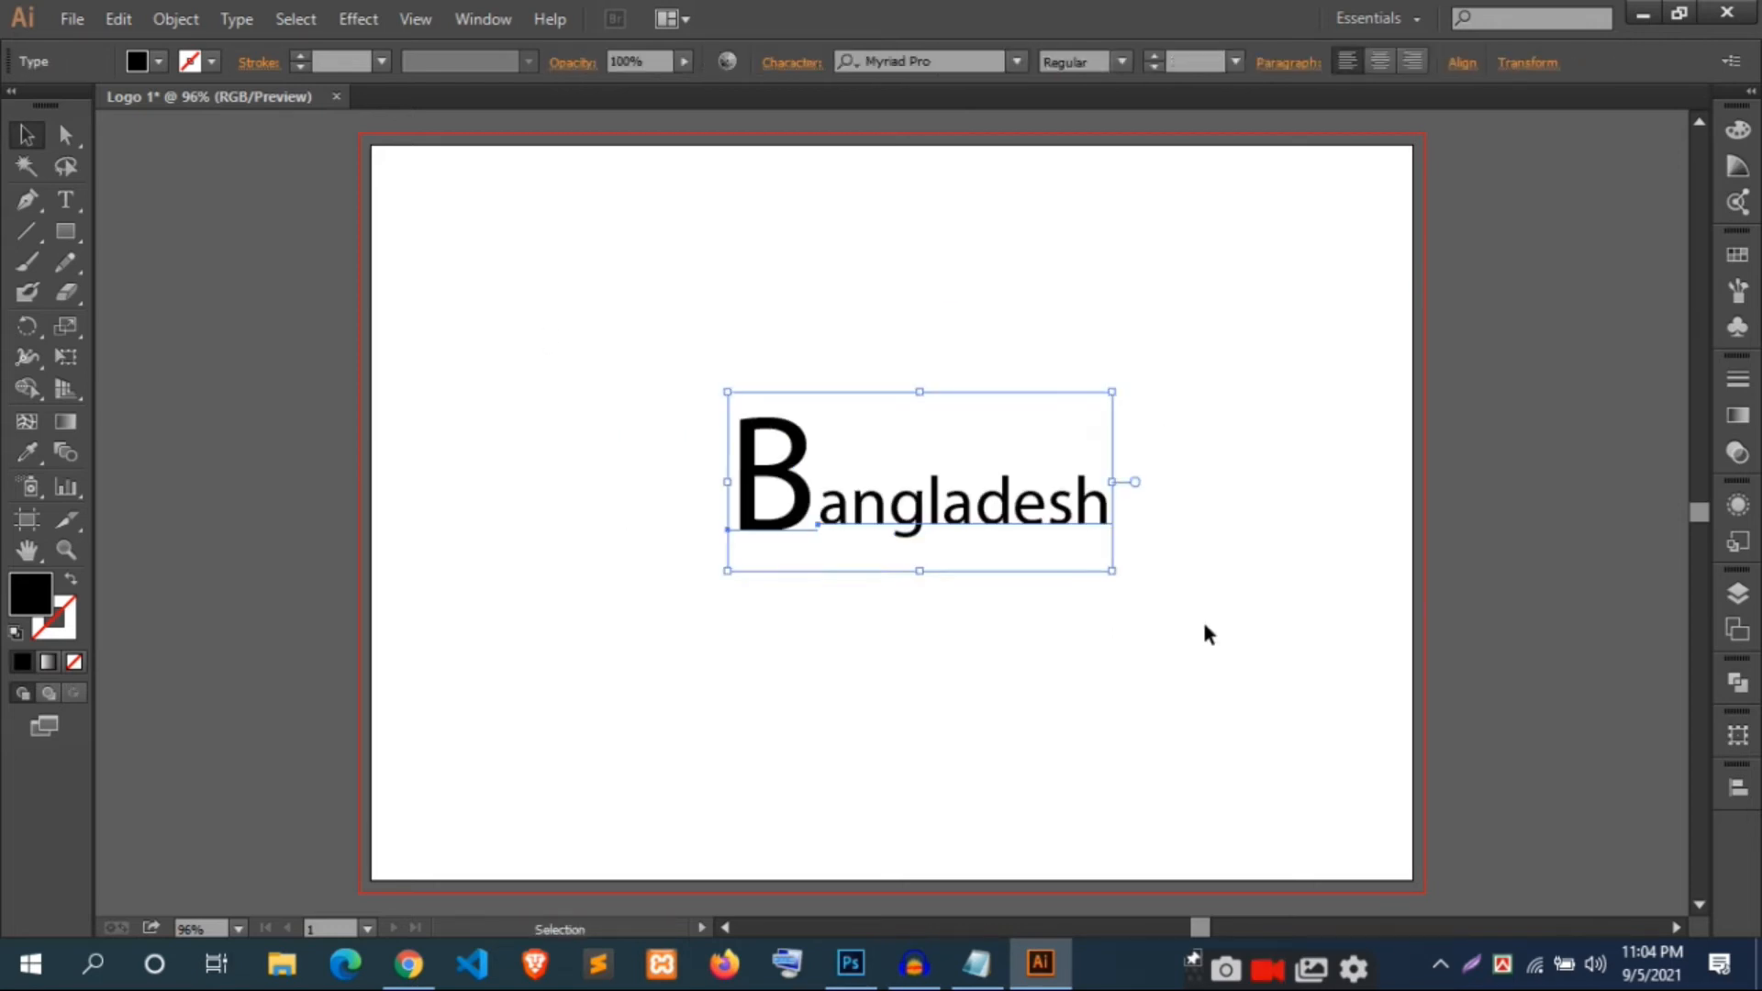
pyautogui.click(1203, 624)
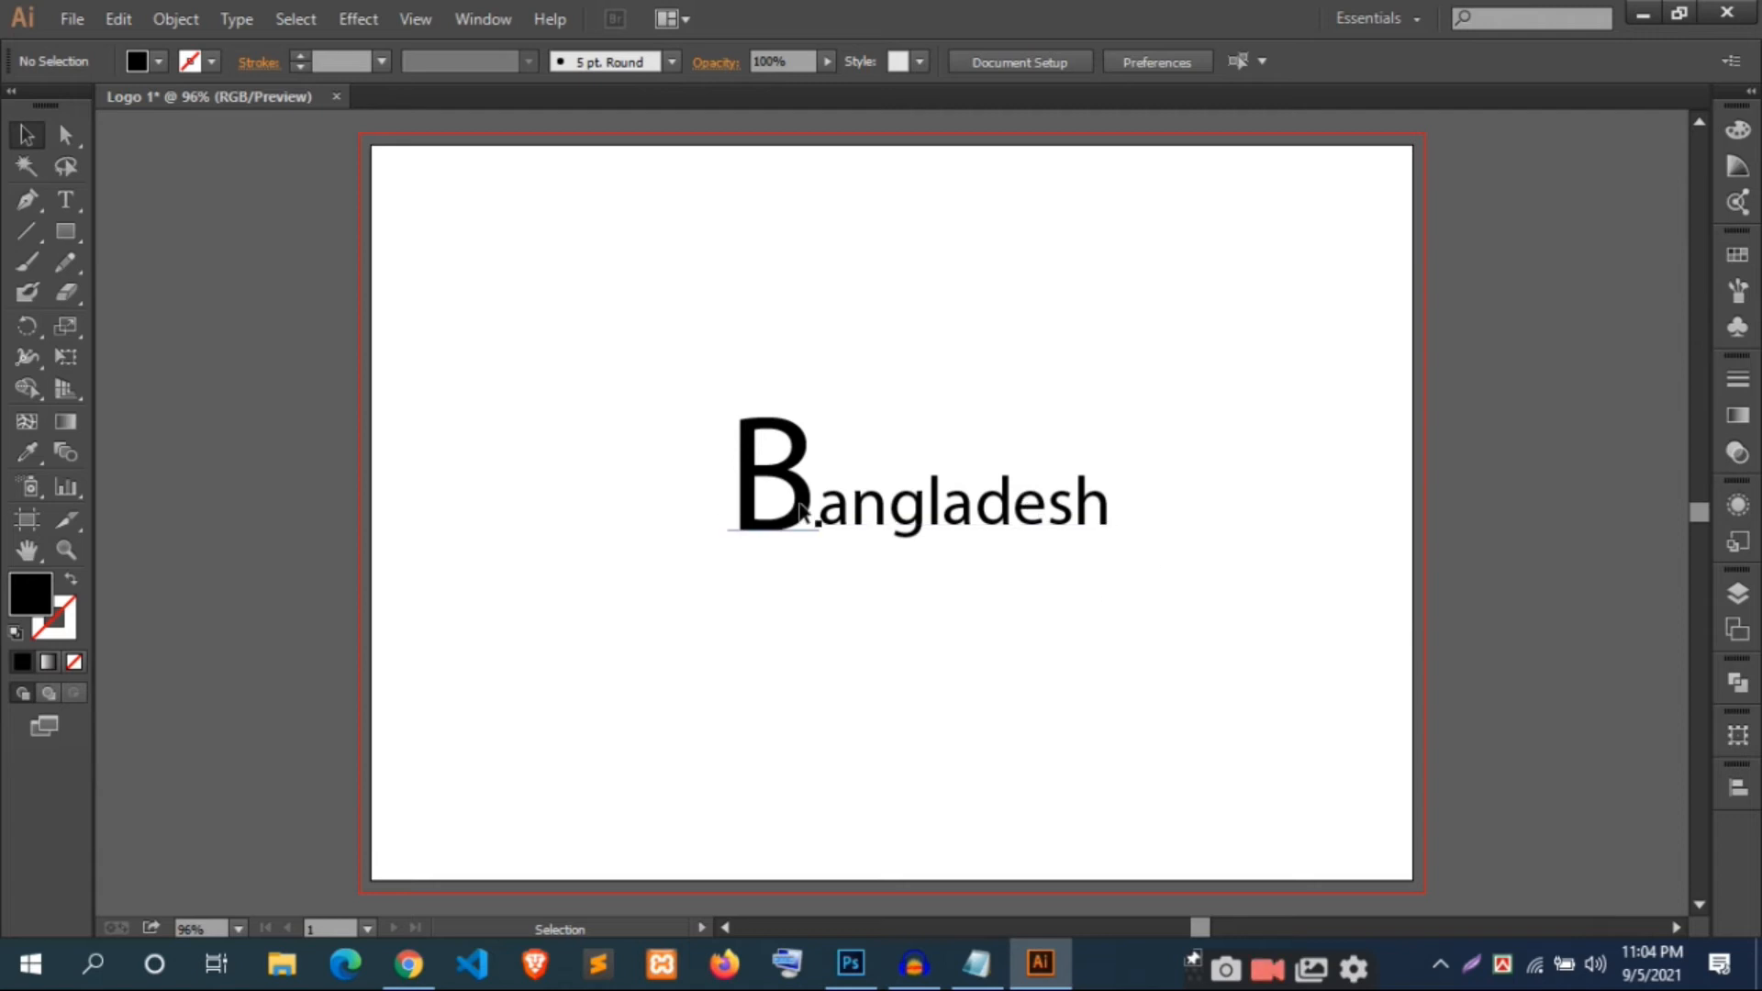
# Fill the large letter B with the green swatch.
pyautogui.click(808, 544)
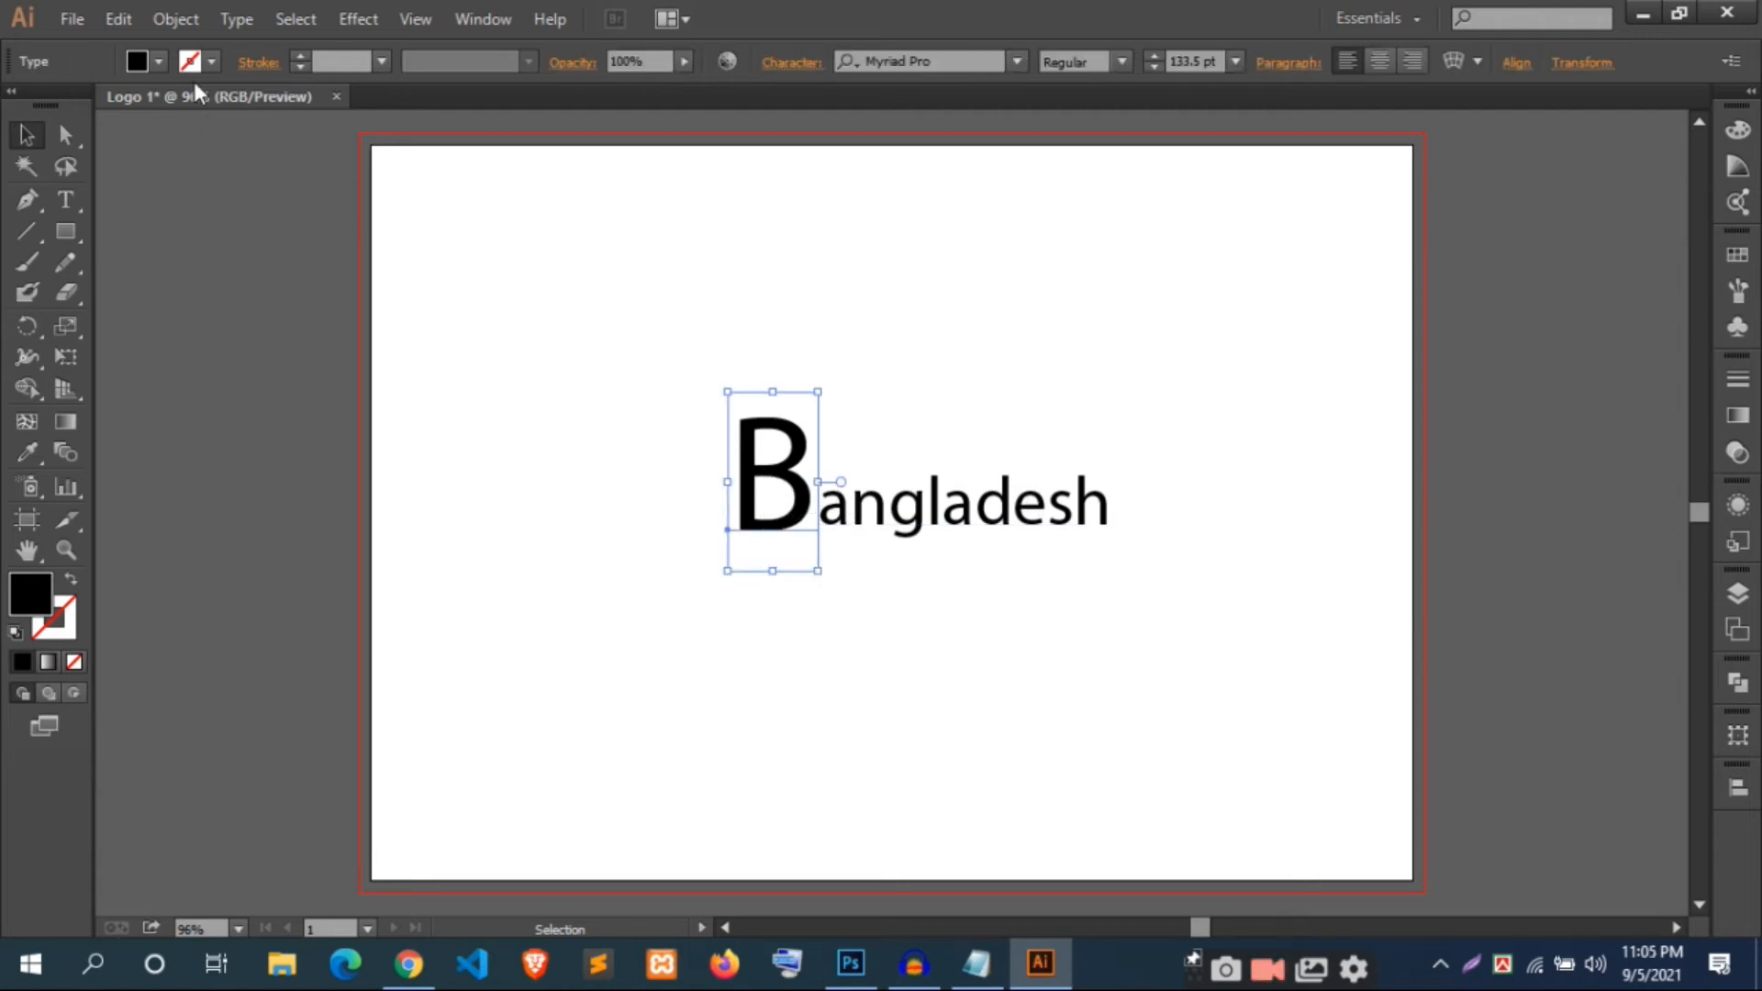
pyautogui.click(158, 64)
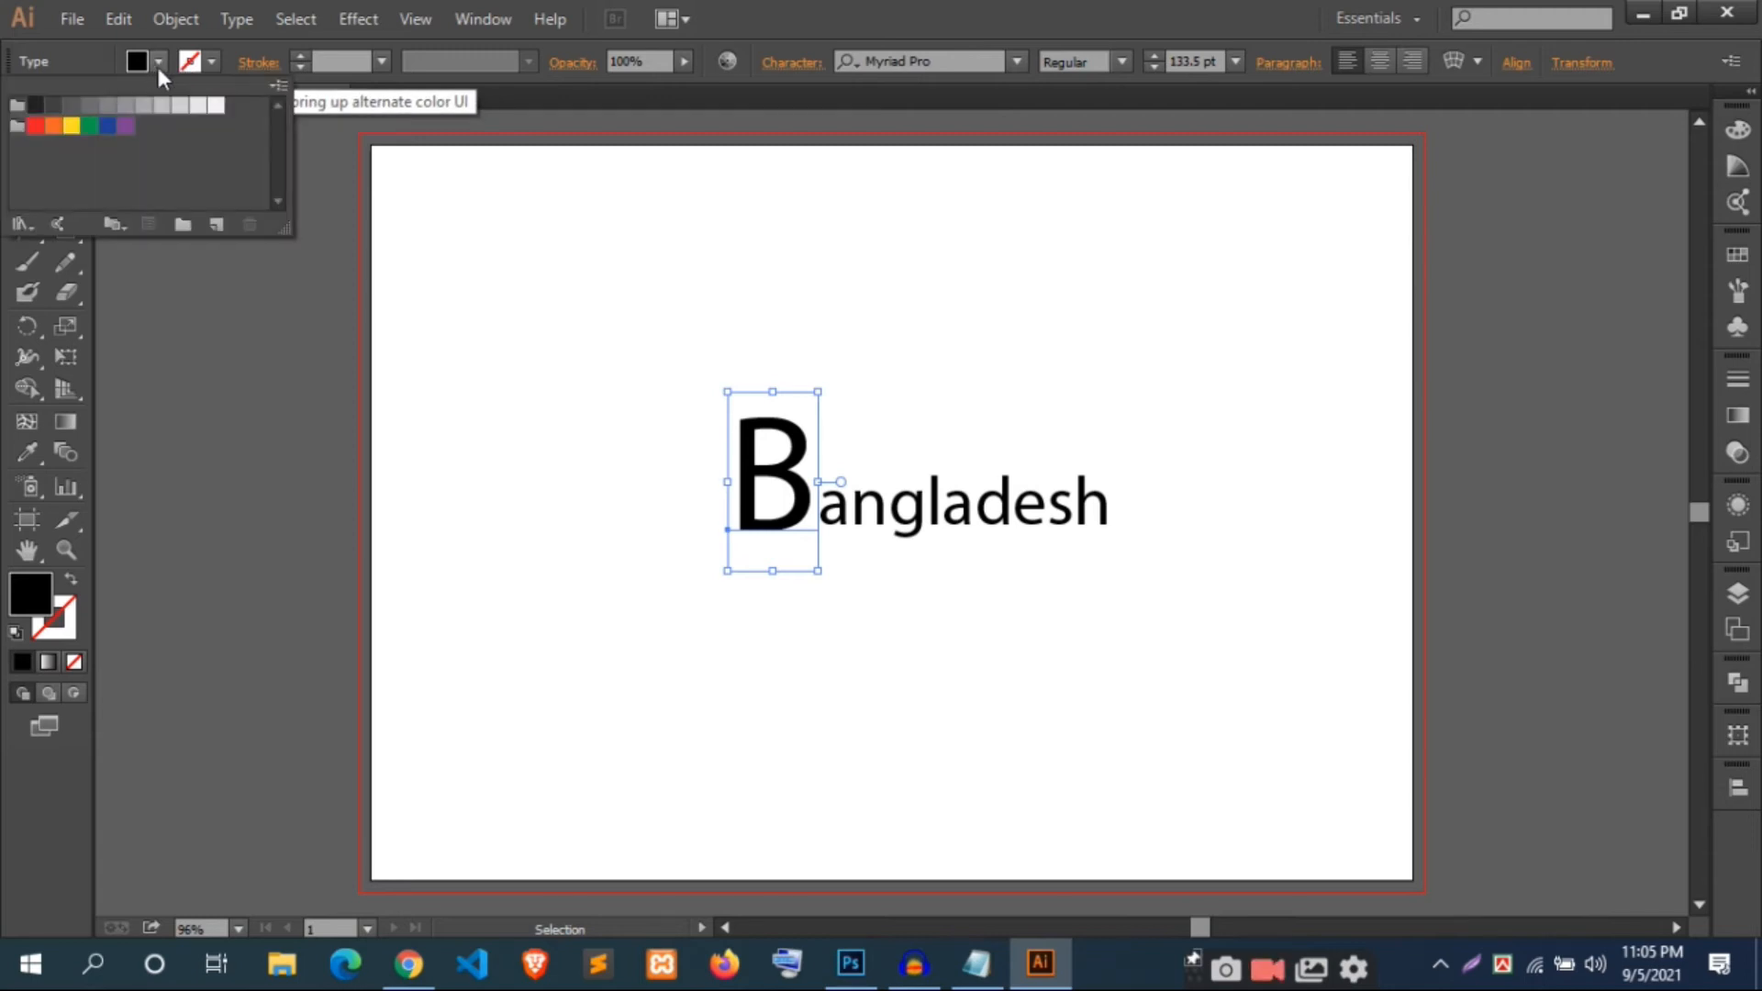
pyautogui.click(89, 128)
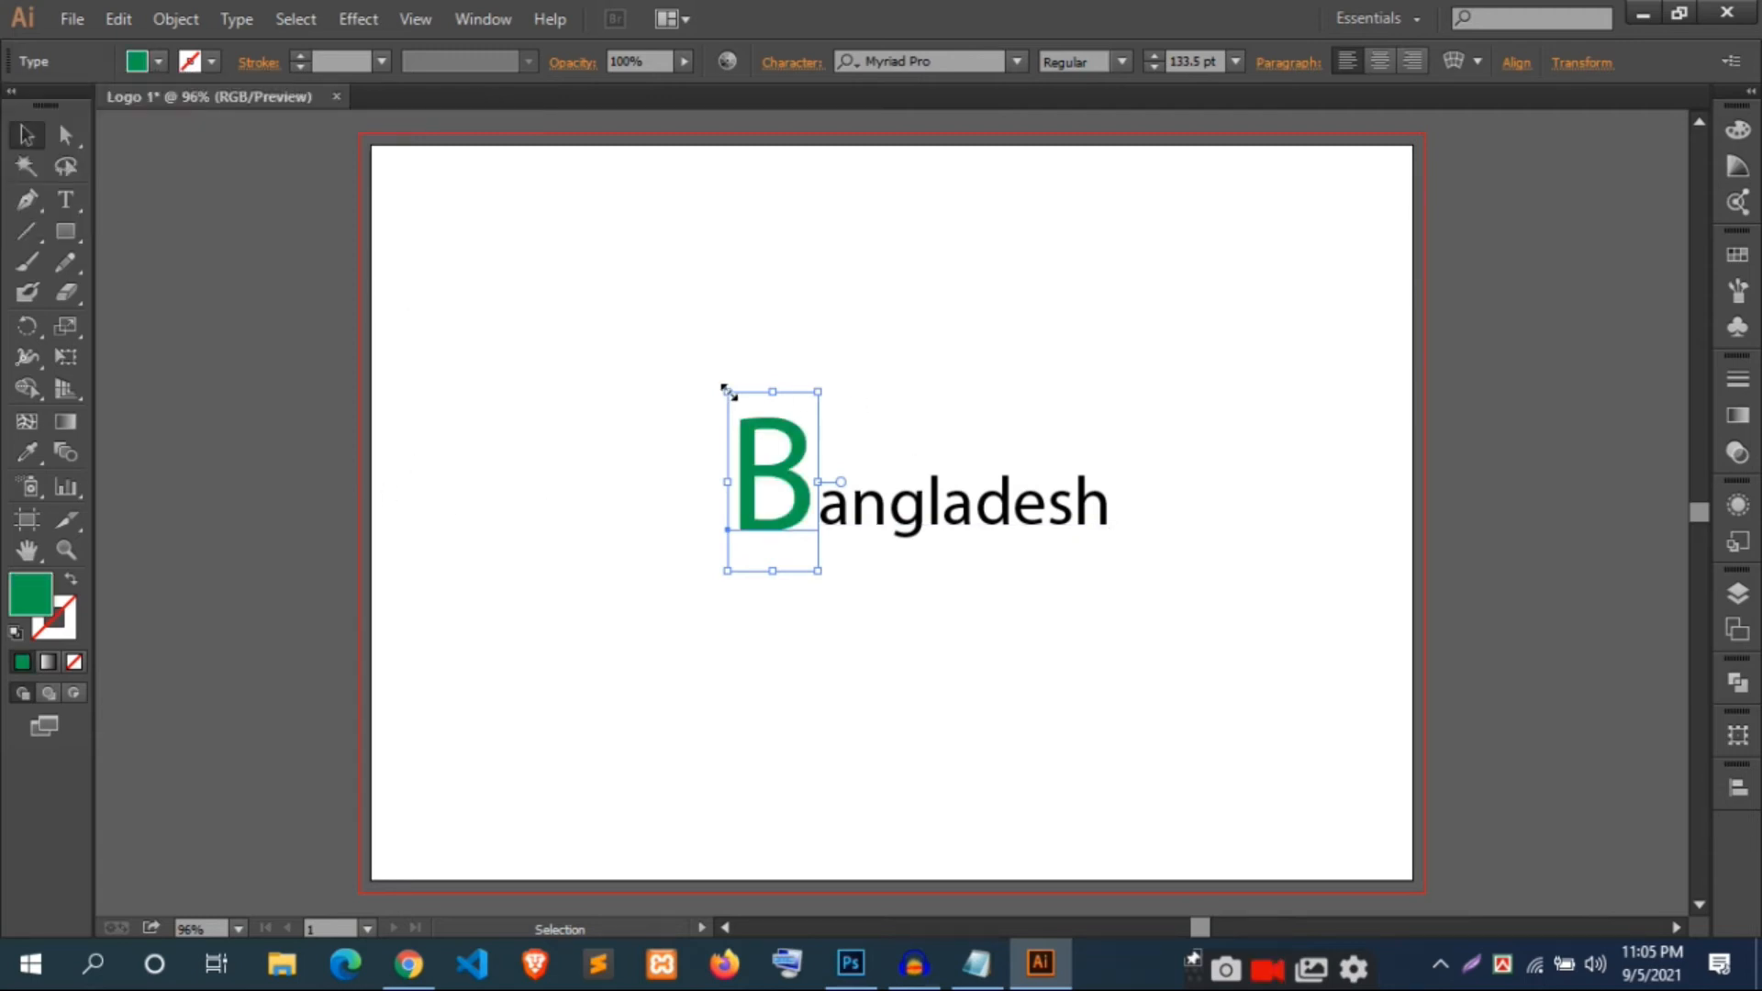
pyautogui.click(983, 368)
# Fill the angladesh text with the red swatch.
pyautogui.click(1027, 523)
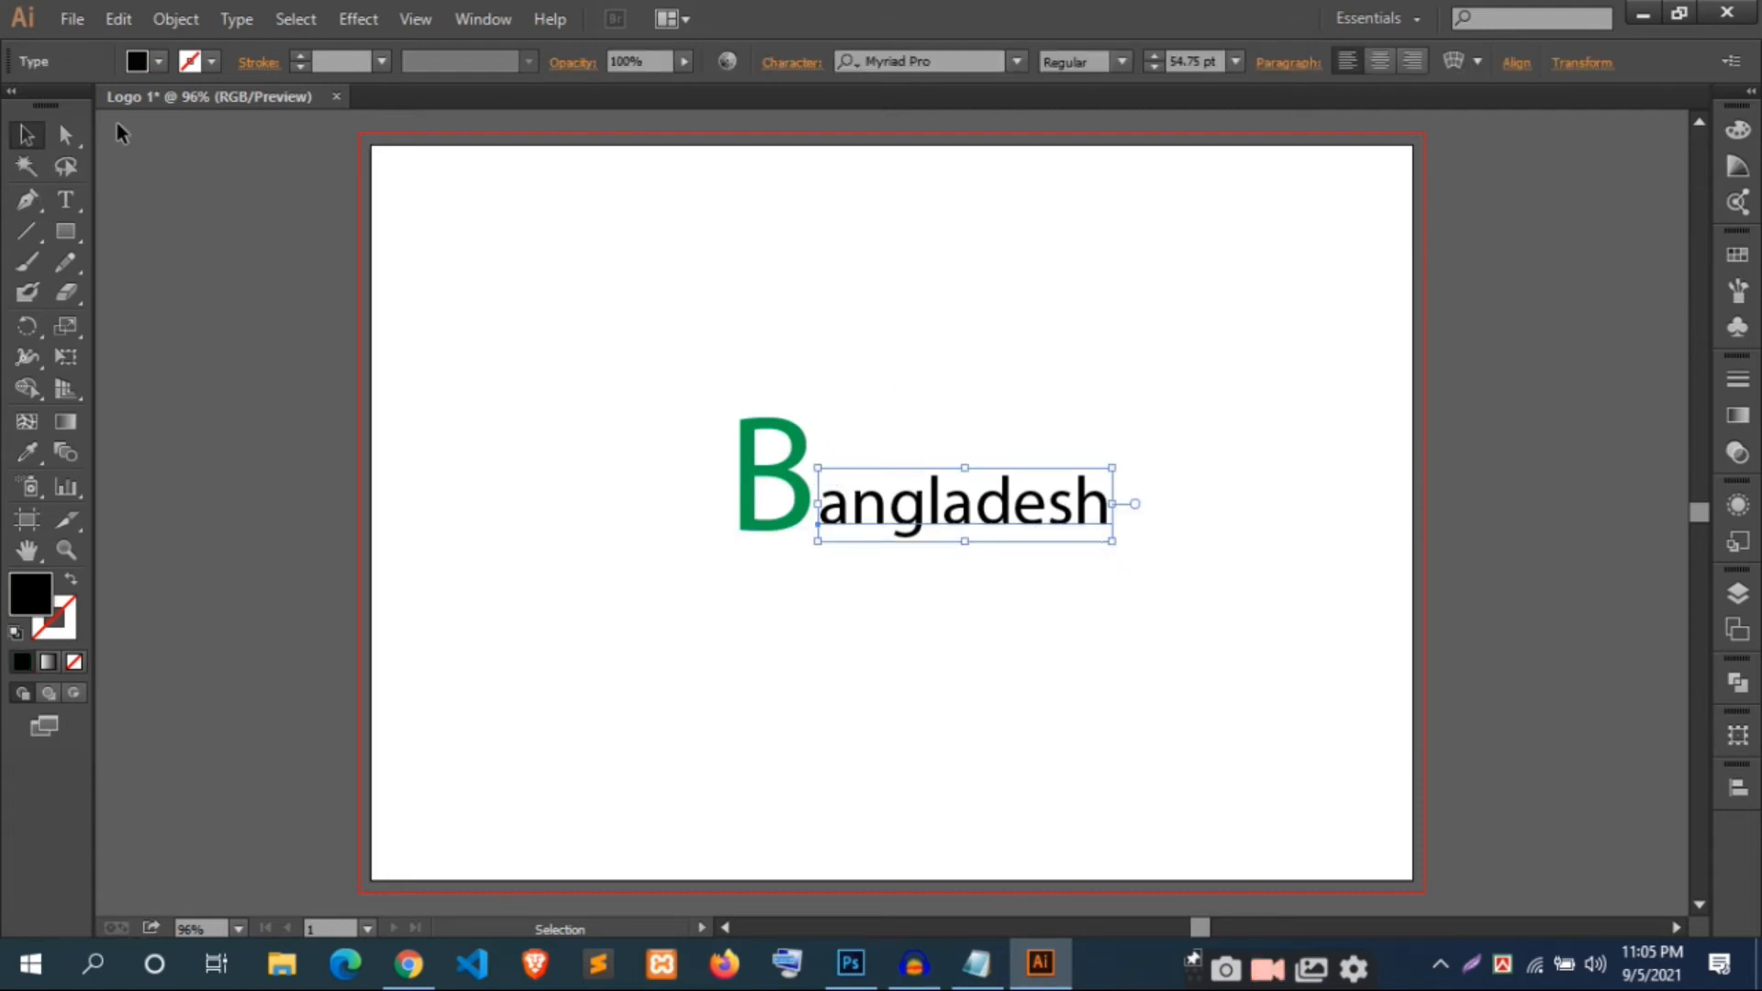
pyautogui.click(158, 62)
pyautogui.click(35, 126)
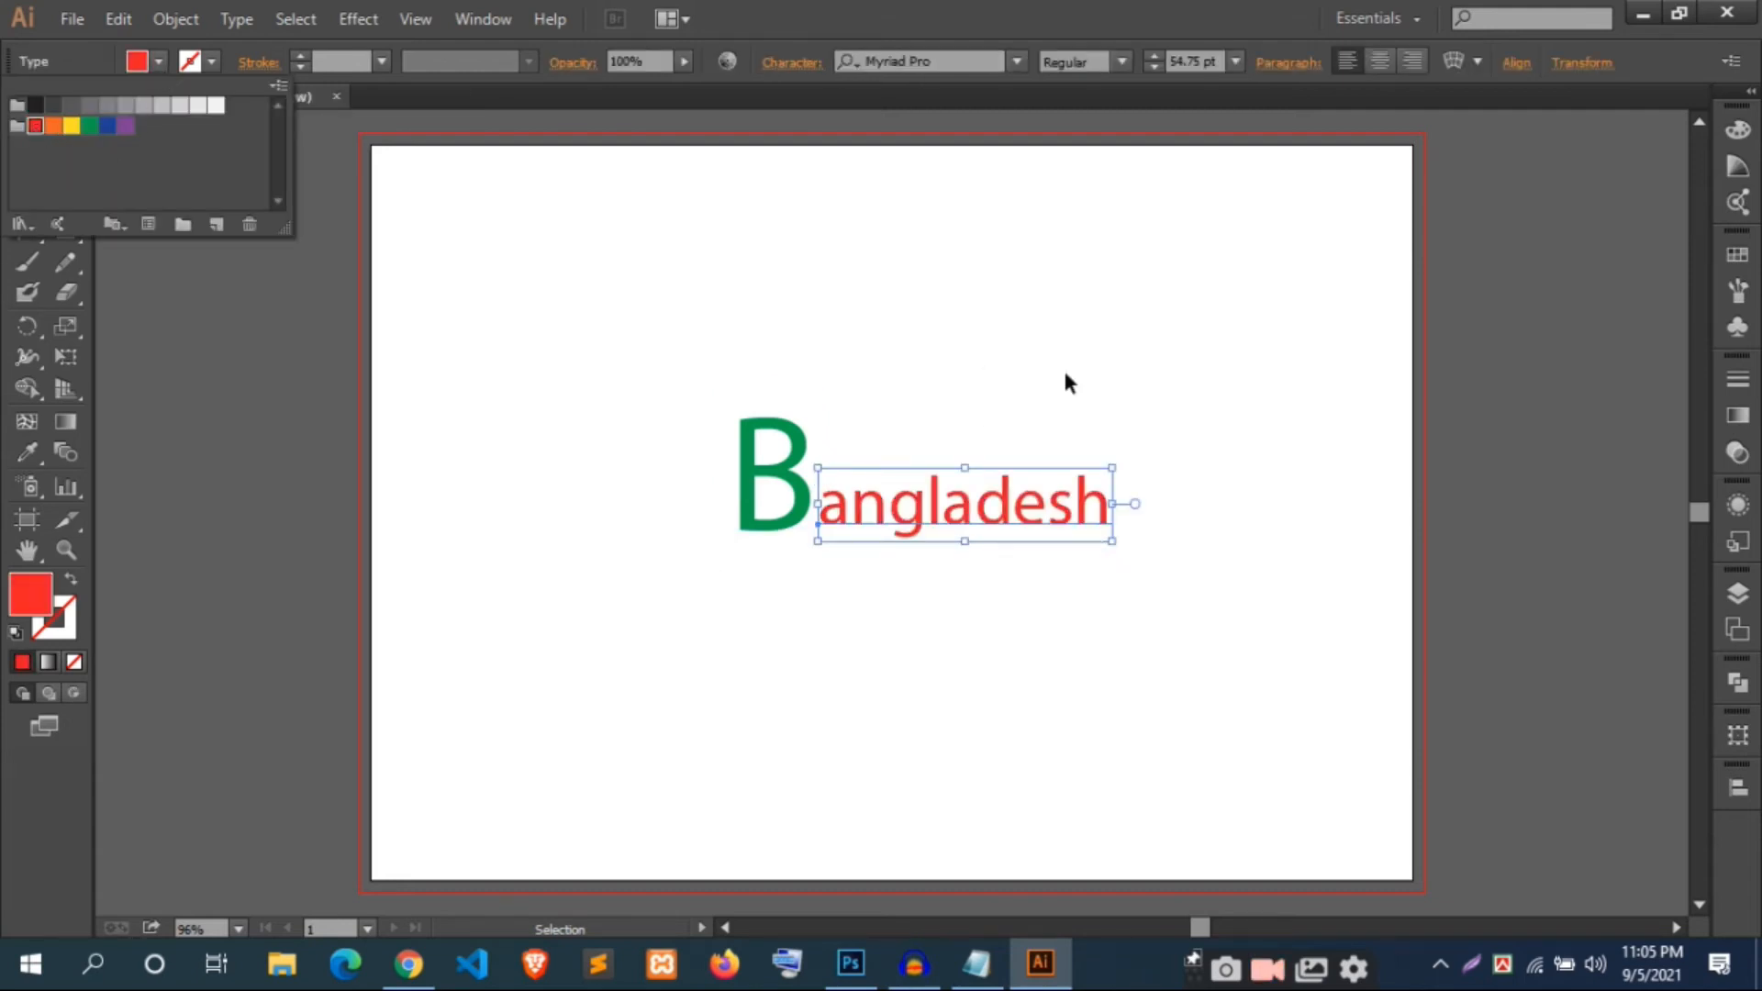
# Move the large B and the angladesh text together up into the upper half of the artboard.
pyautogui.click(1195, 416)
pyautogui.moveTo(1218, 371); pyautogui.dragTo(582, 578)
pyautogui.moveTo(972, 511); pyautogui.dragTo(981, 396)
pyautogui.click(730, 412)
pyautogui.moveTo(680, 284); pyautogui.dragTo(1247, 480)
pyautogui.click(1014, 586)
# Draw a very thin red rectangle as an underline spanning the width of the Bangladesh lettering.
pyautogui.click(65, 232)
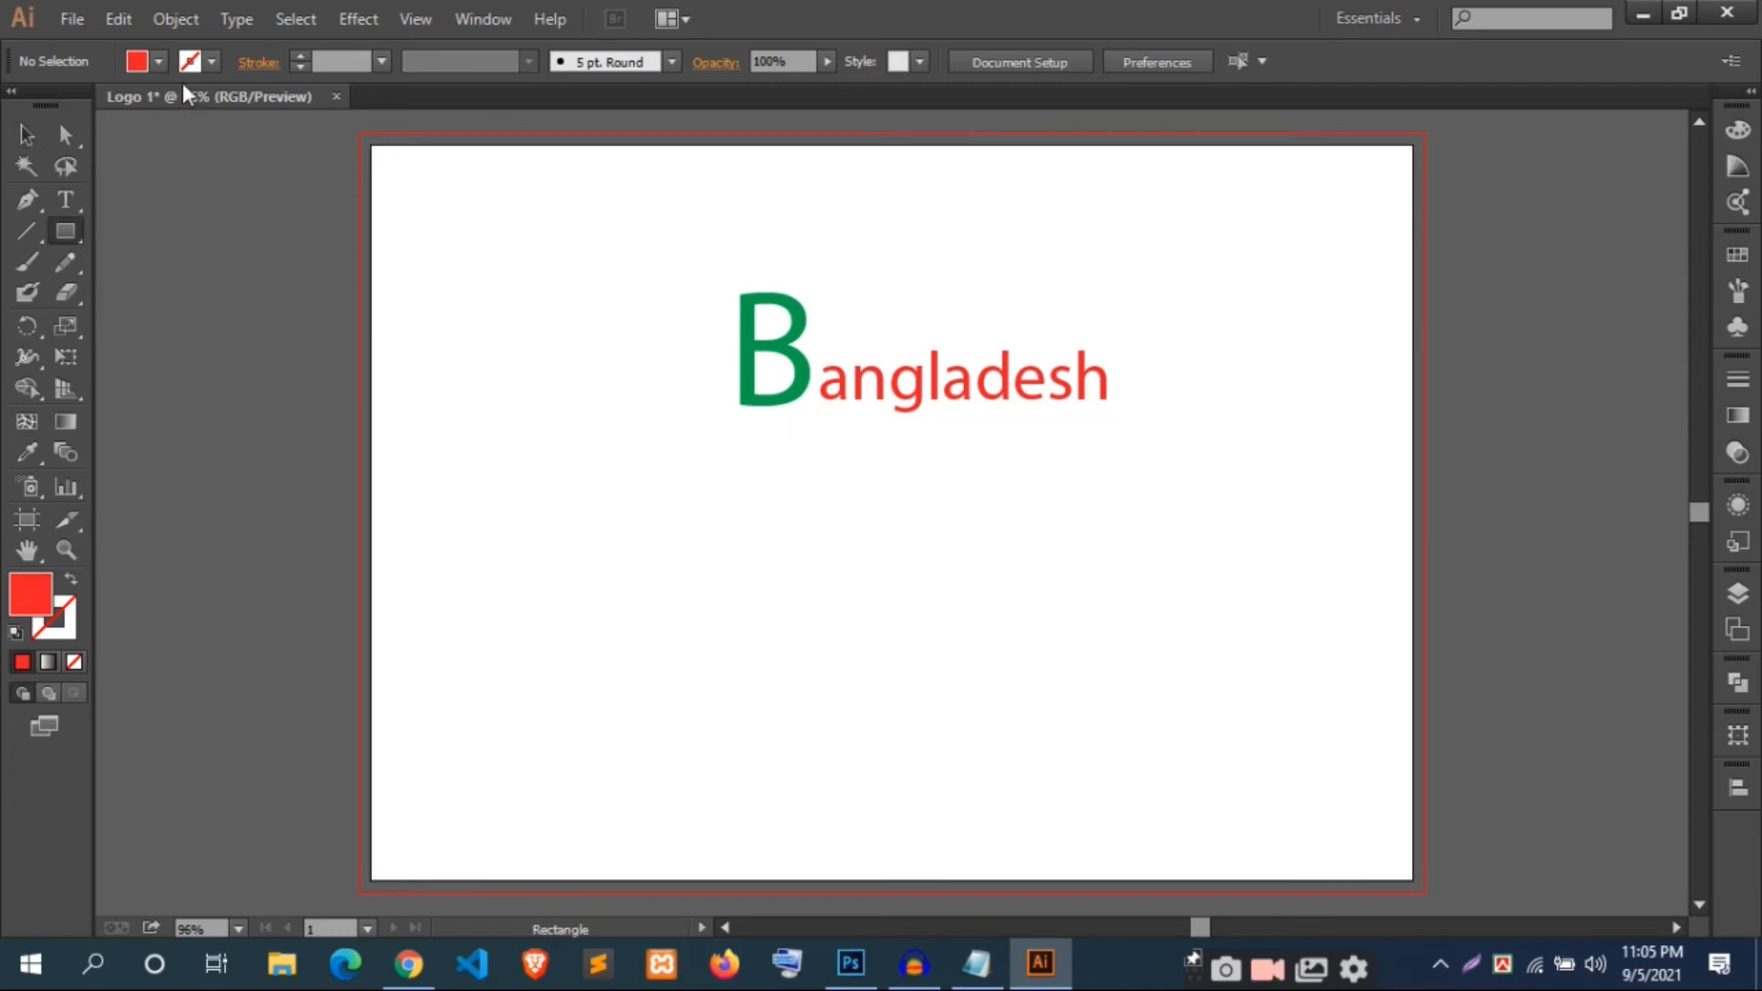
pyautogui.click(159, 62)
pyautogui.click(160, 63)
pyautogui.click(64, 230)
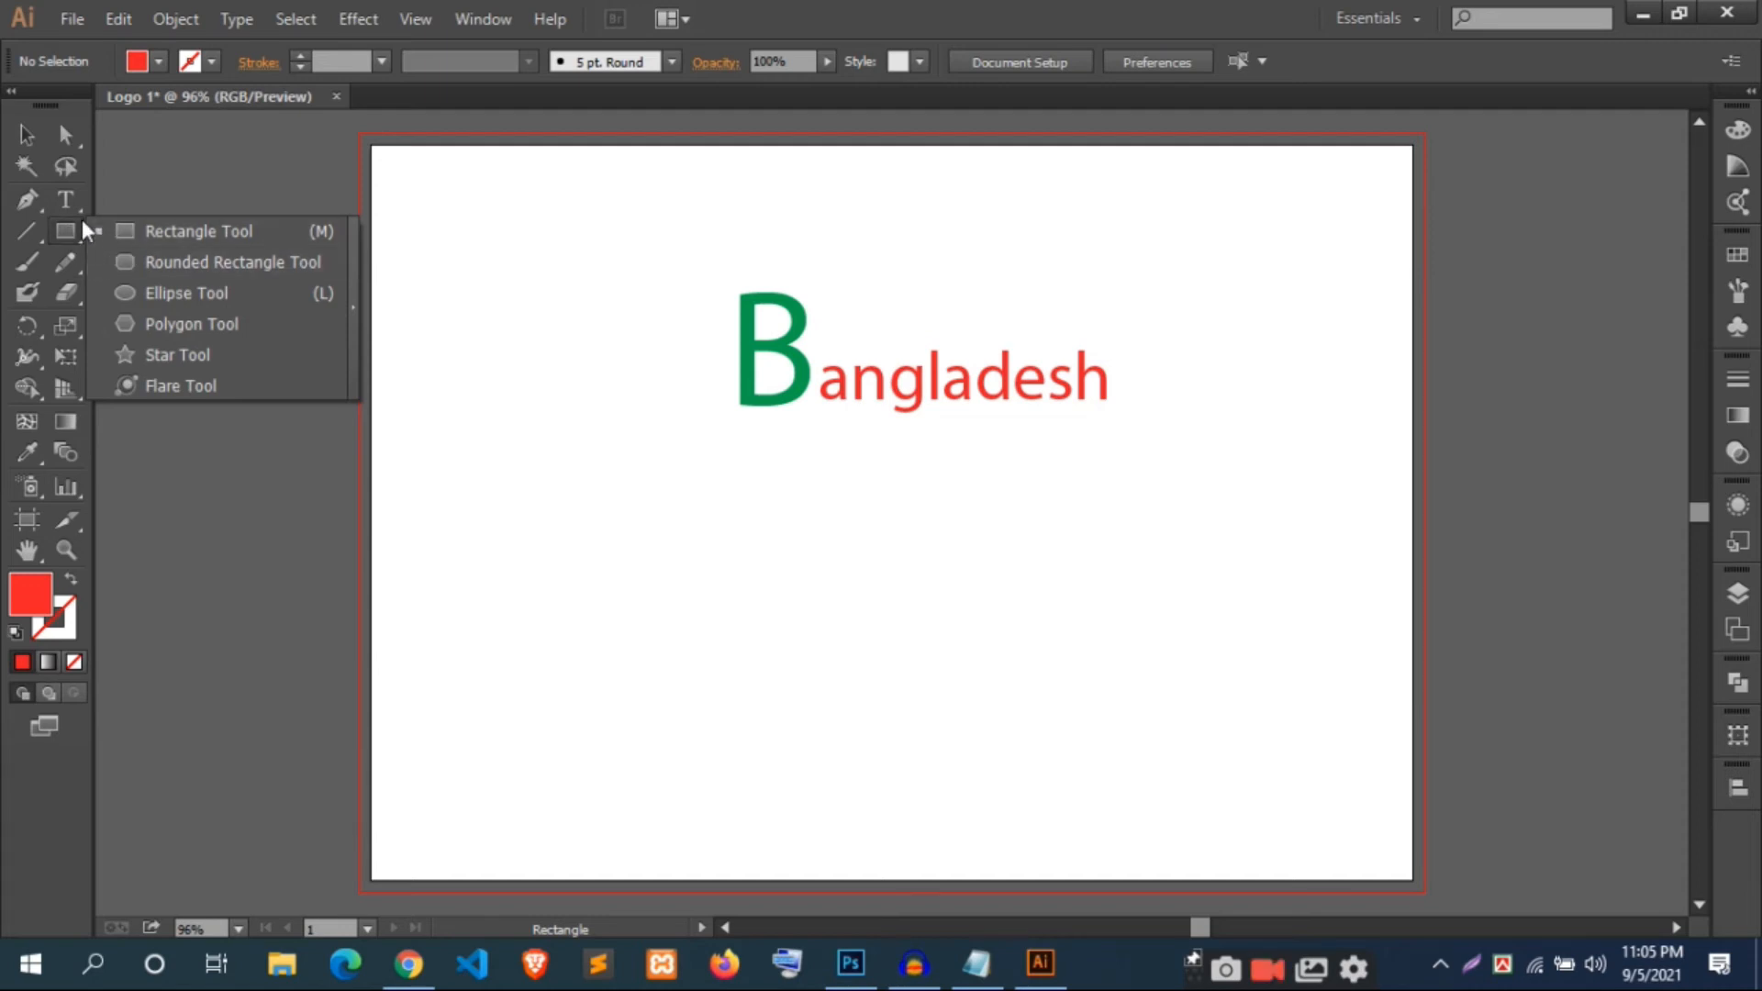
pyautogui.click(178, 233)
pyautogui.moveTo(727, 424); pyautogui.dragTo(1112, 426)
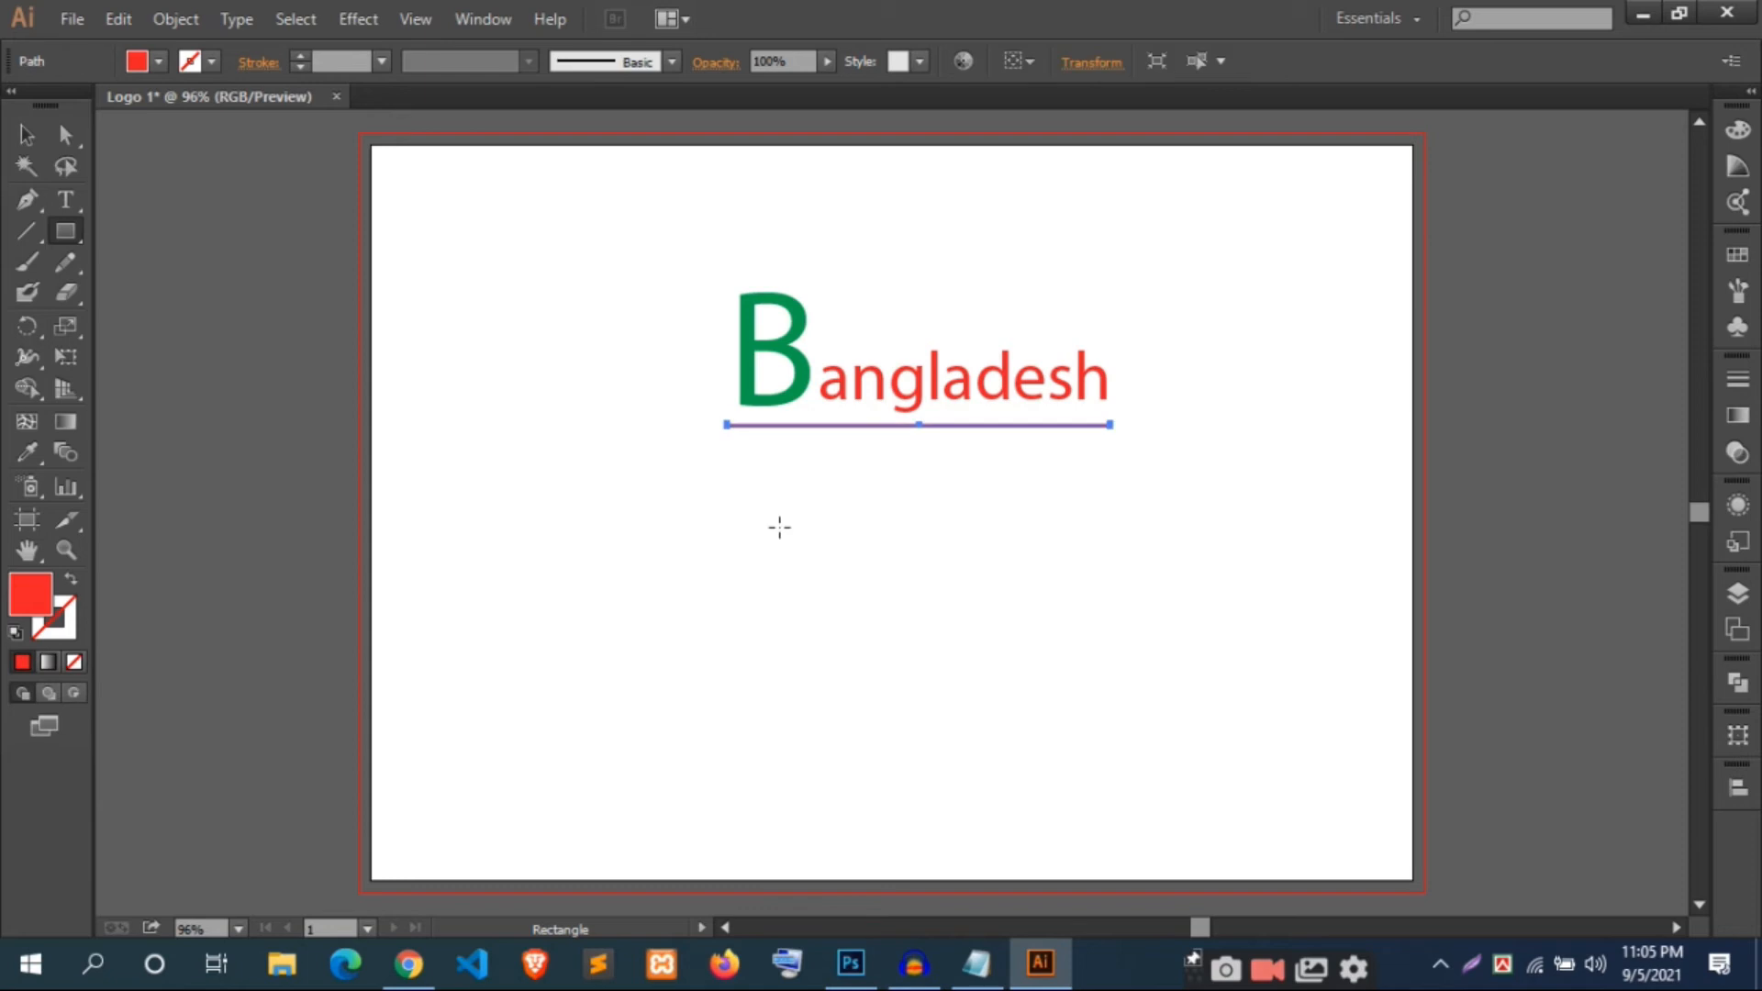
# Adjust the red underline so it sits close beneath the Bangladesh lettering.
pyautogui.click(27, 135)
pyautogui.click(830, 522)
pyautogui.click(923, 425)
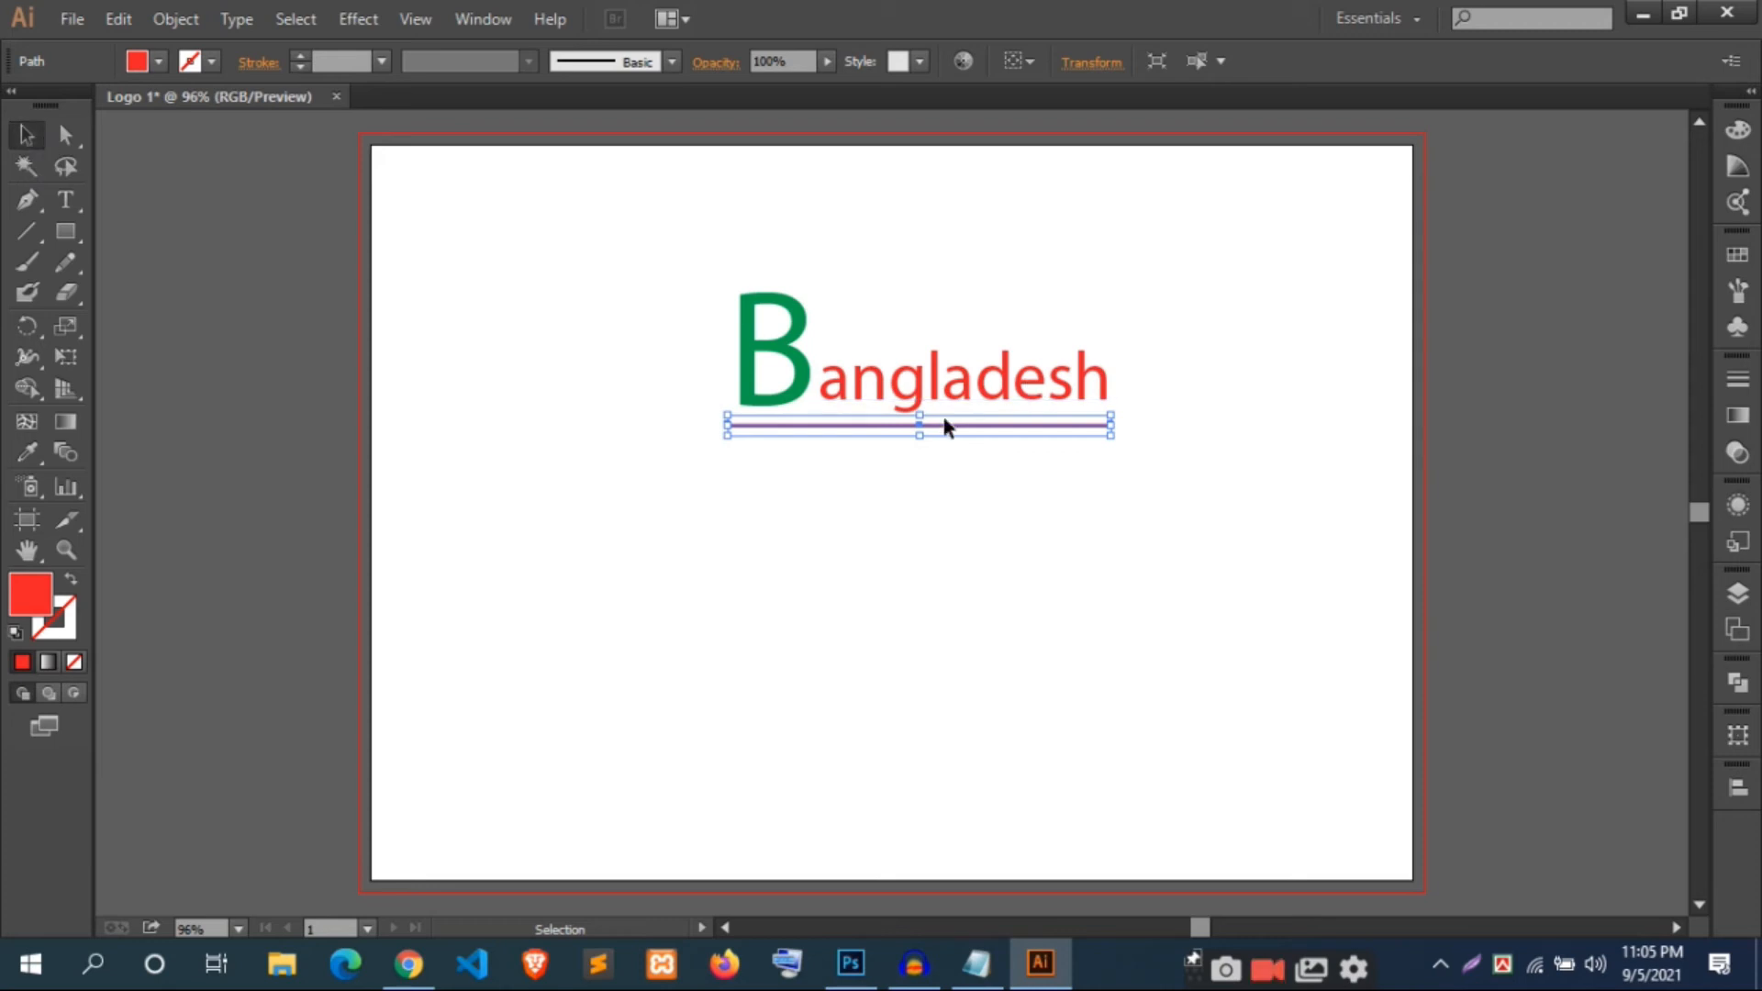
pyautogui.moveTo(920, 437); pyautogui.dragTo(971, 417)
pyautogui.click(960, 499)
pyautogui.click(887, 601)
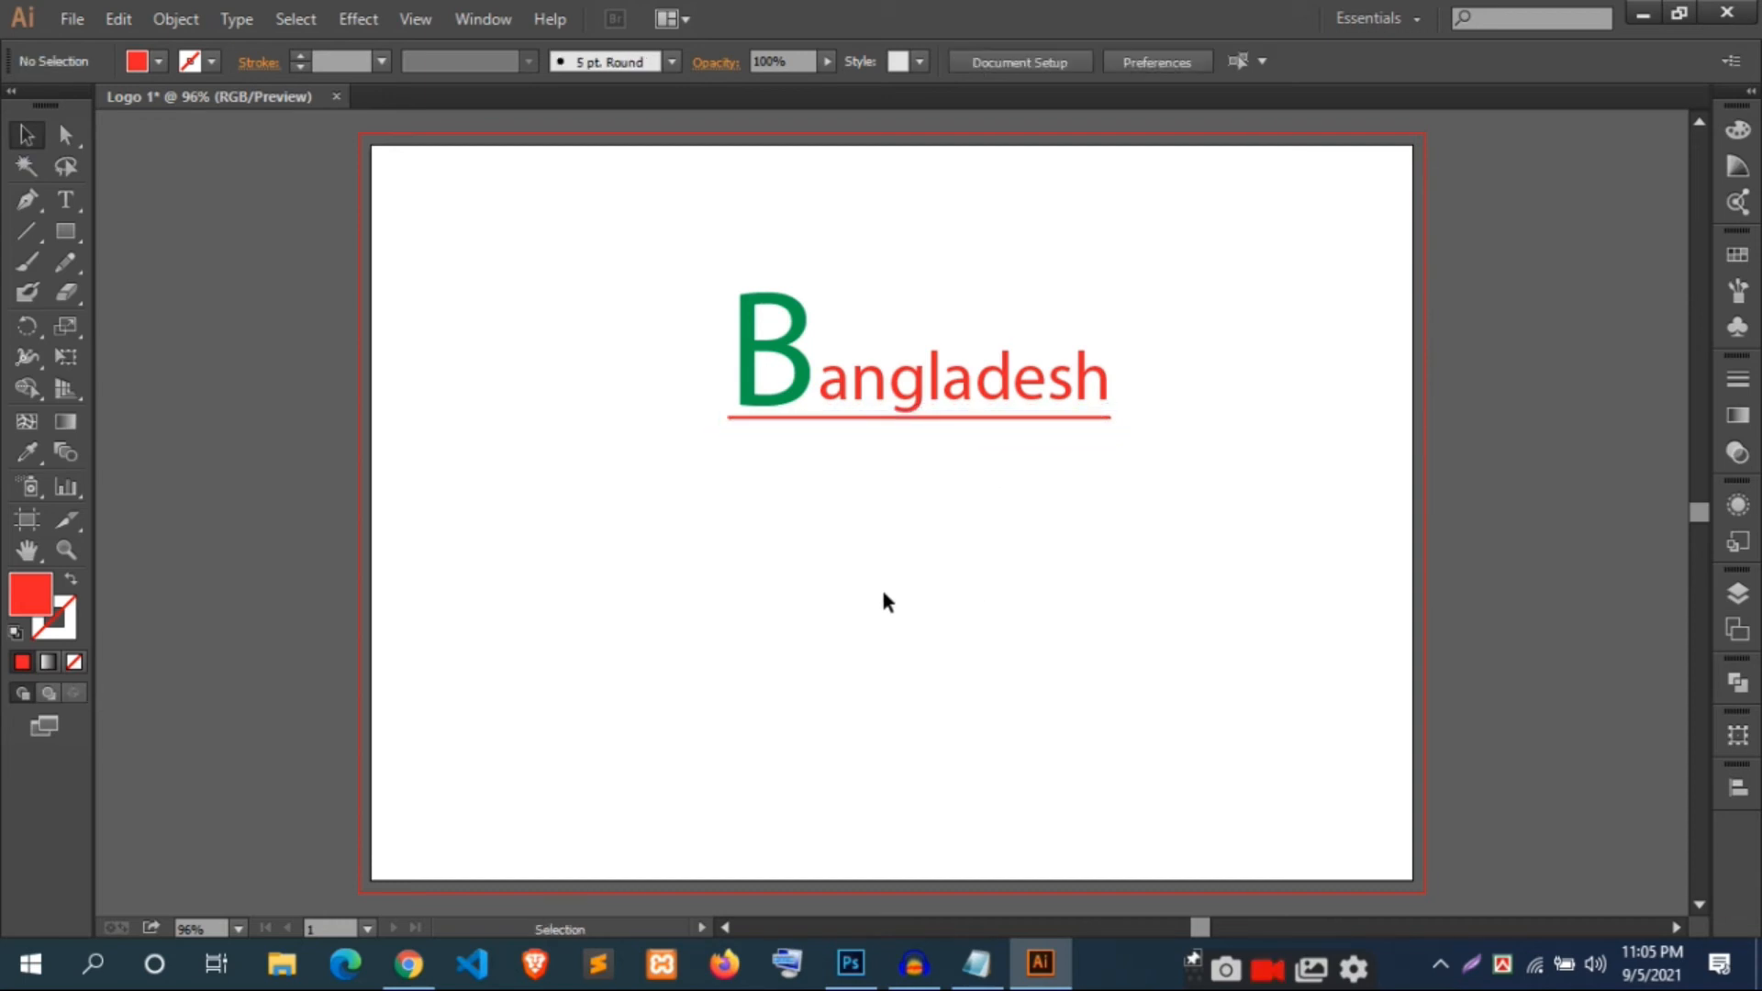
pyautogui.click(971, 419)
pyautogui.moveTo(927, 445); pyautogui.dragTo(928, 426)
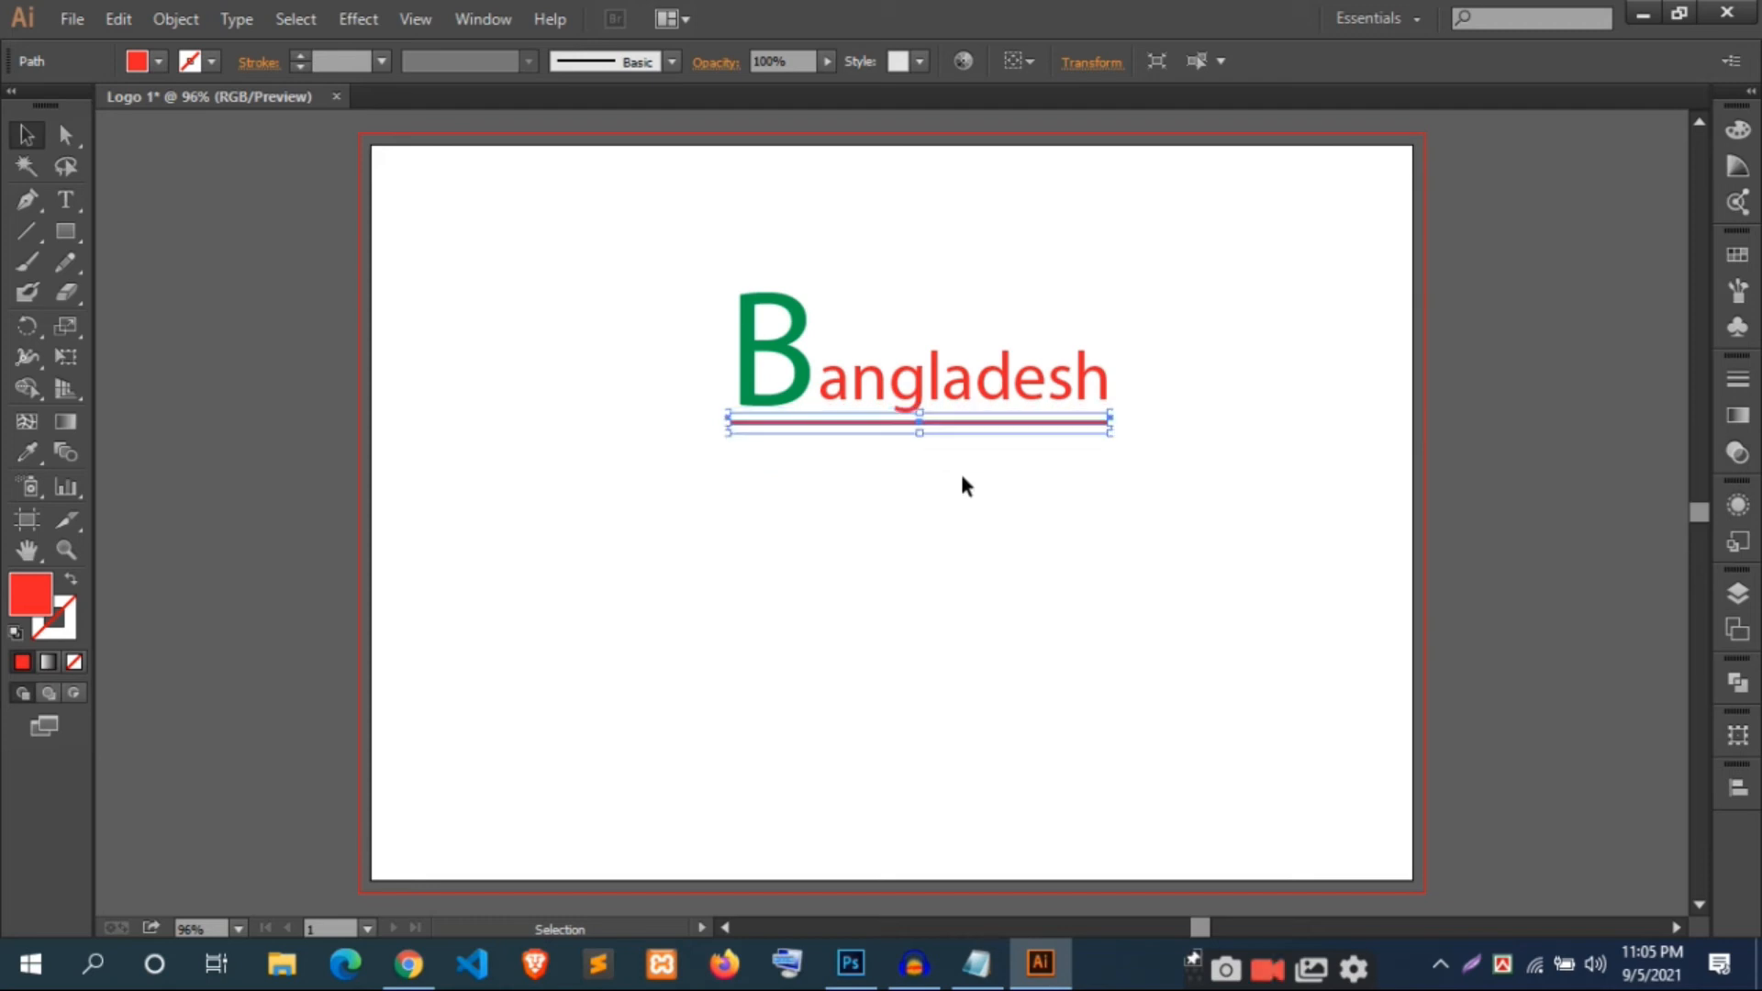
pyautogui.click(966, 510)
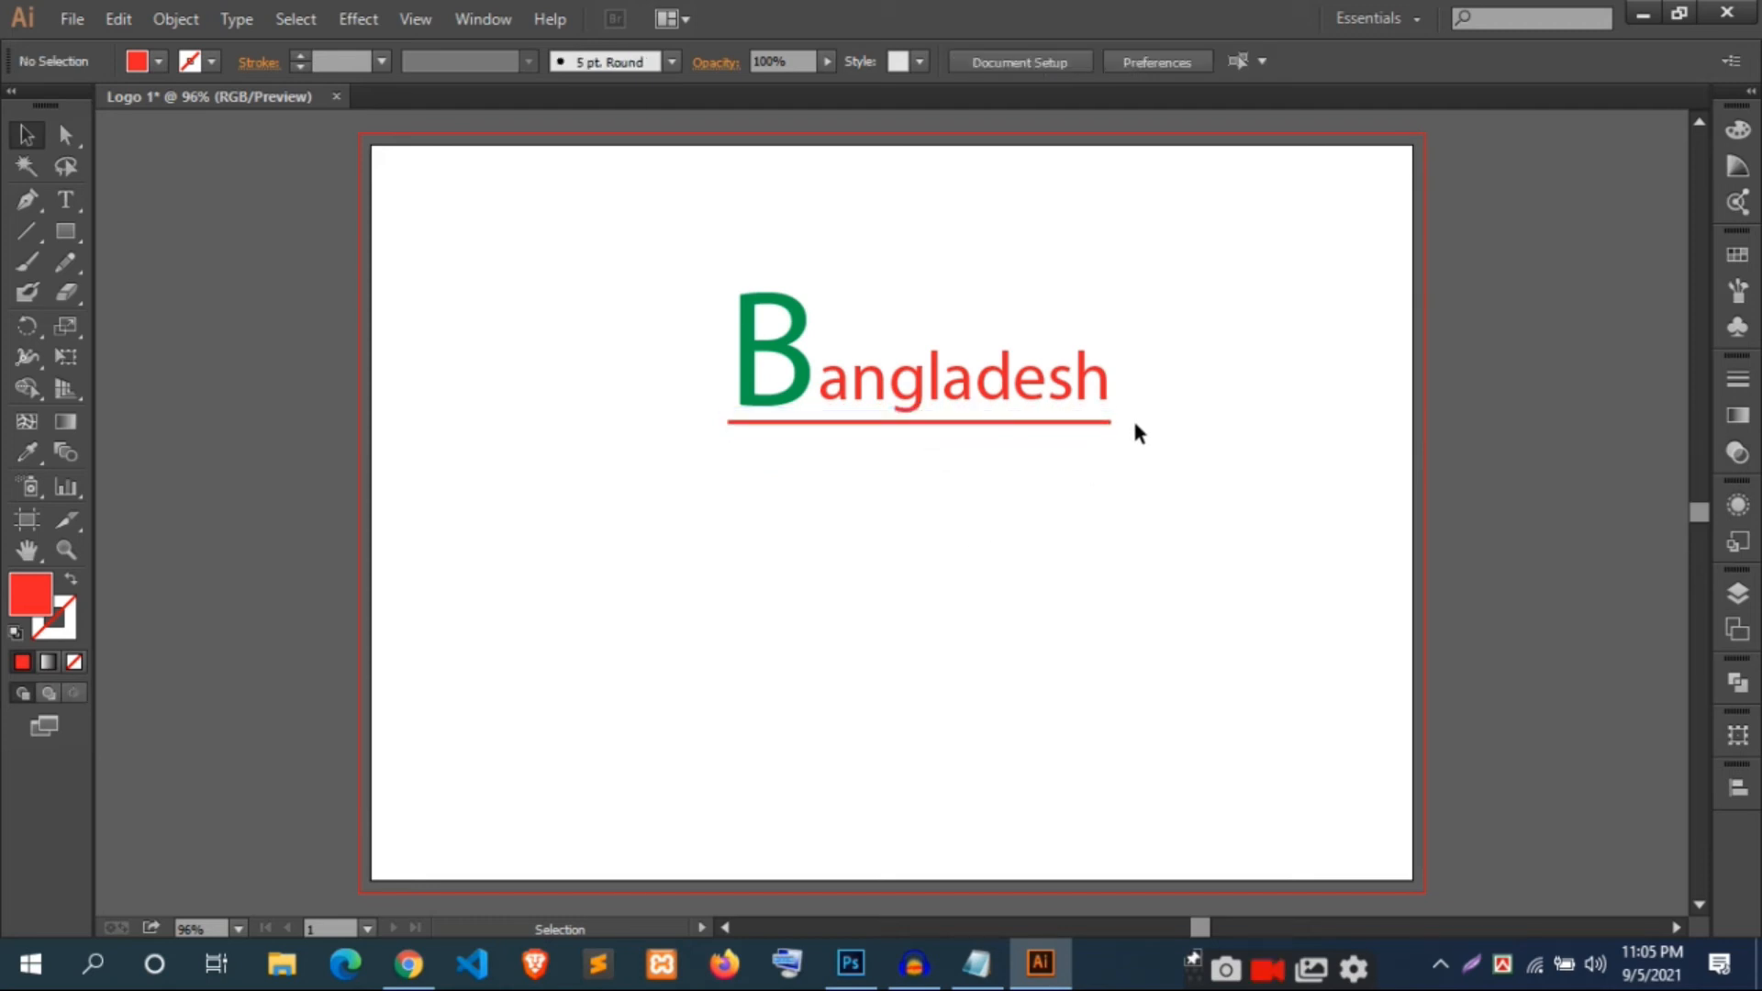
pyautogui.click(896, 382)
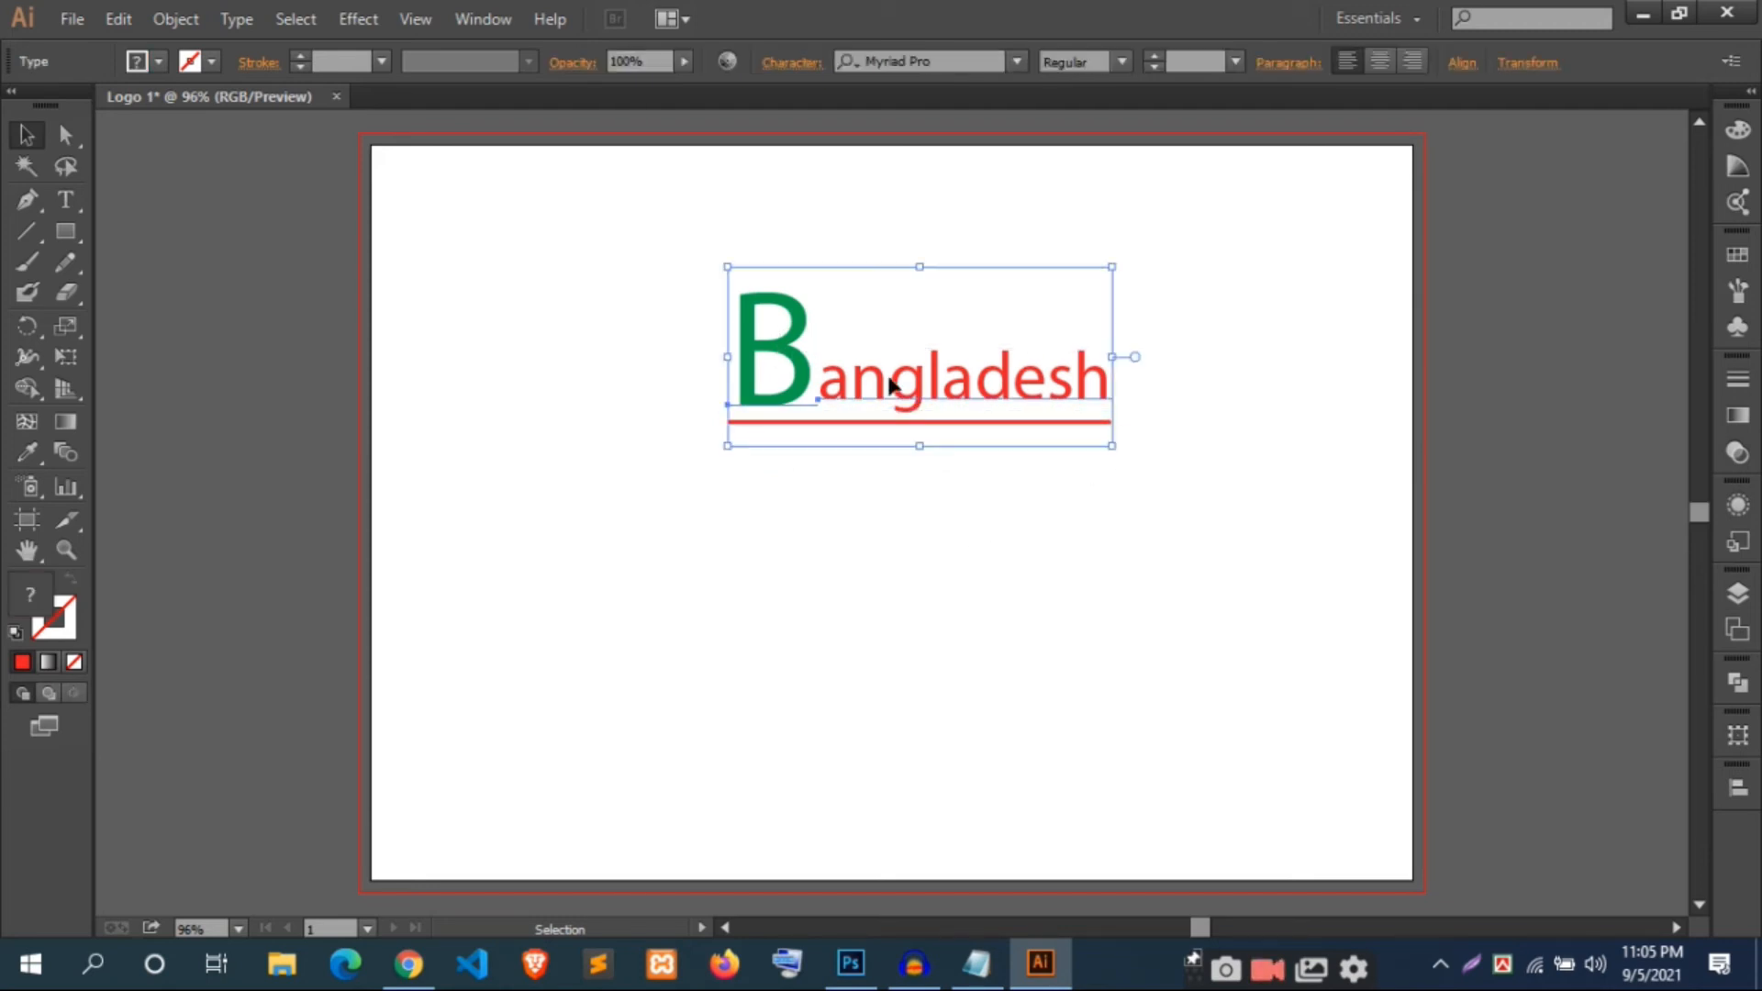
pyautogui.click(1117, 515)
# Add the tagline text "this is our mather lan..." below the red underline.
pyautogui.click(71, 202)
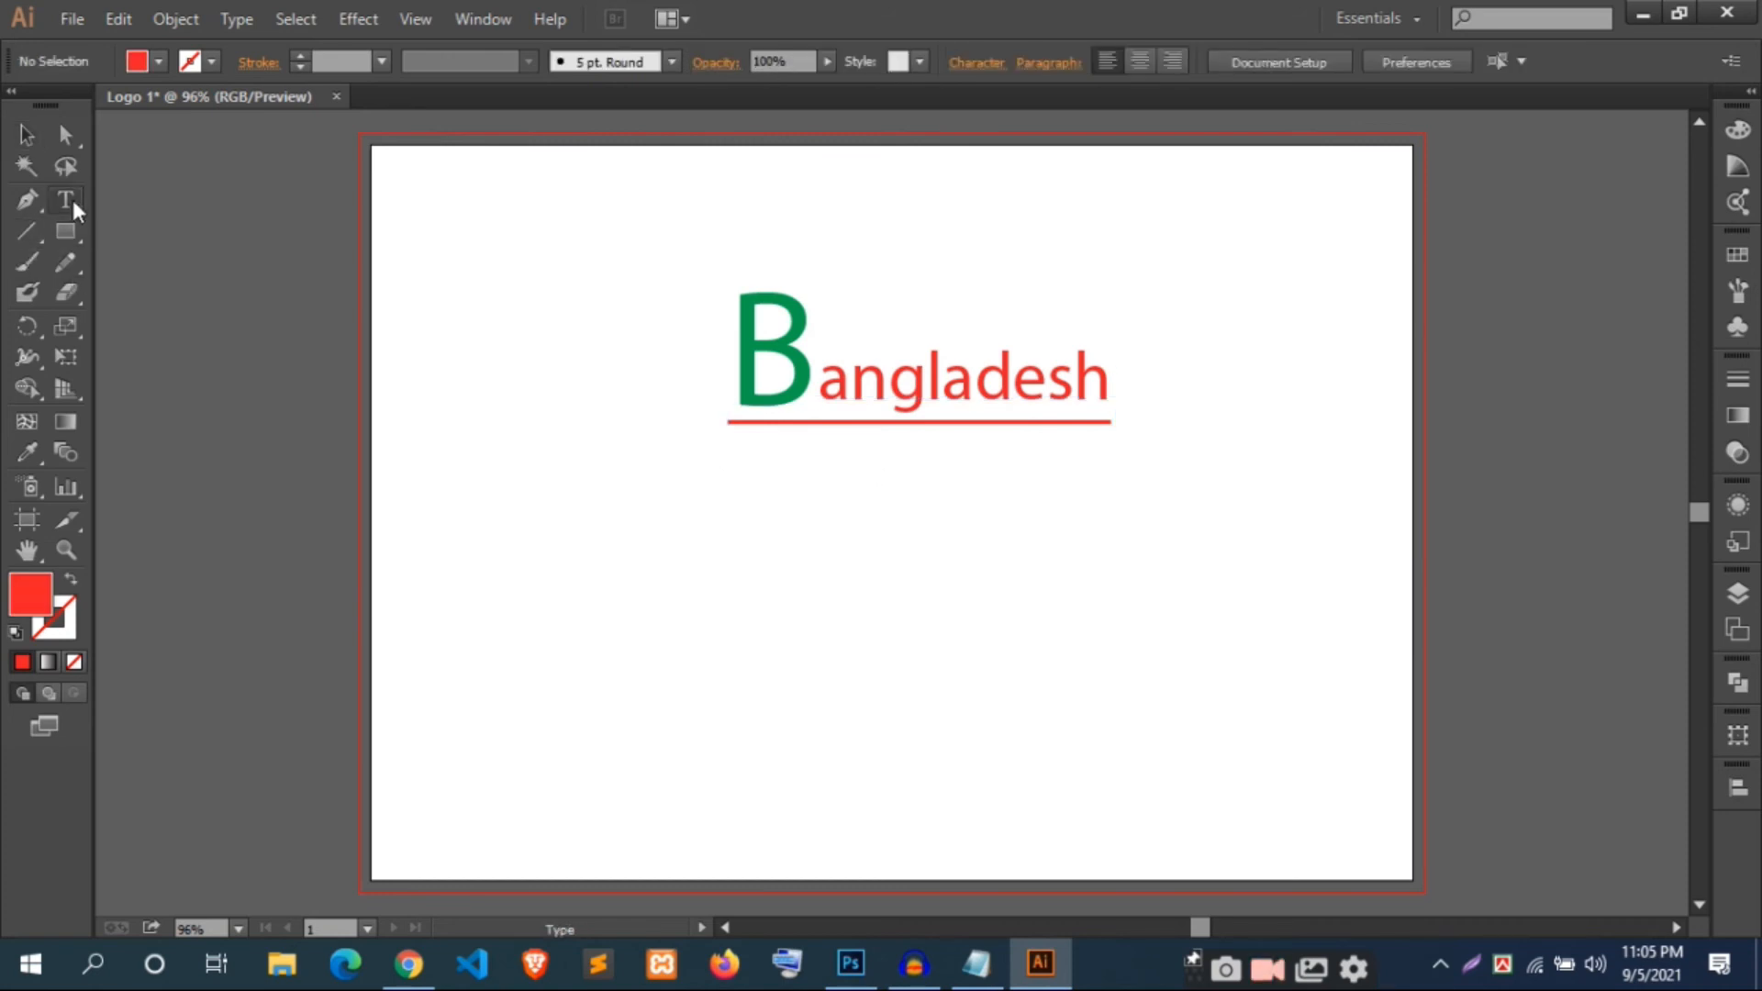
pyautogui.click(797, 470)
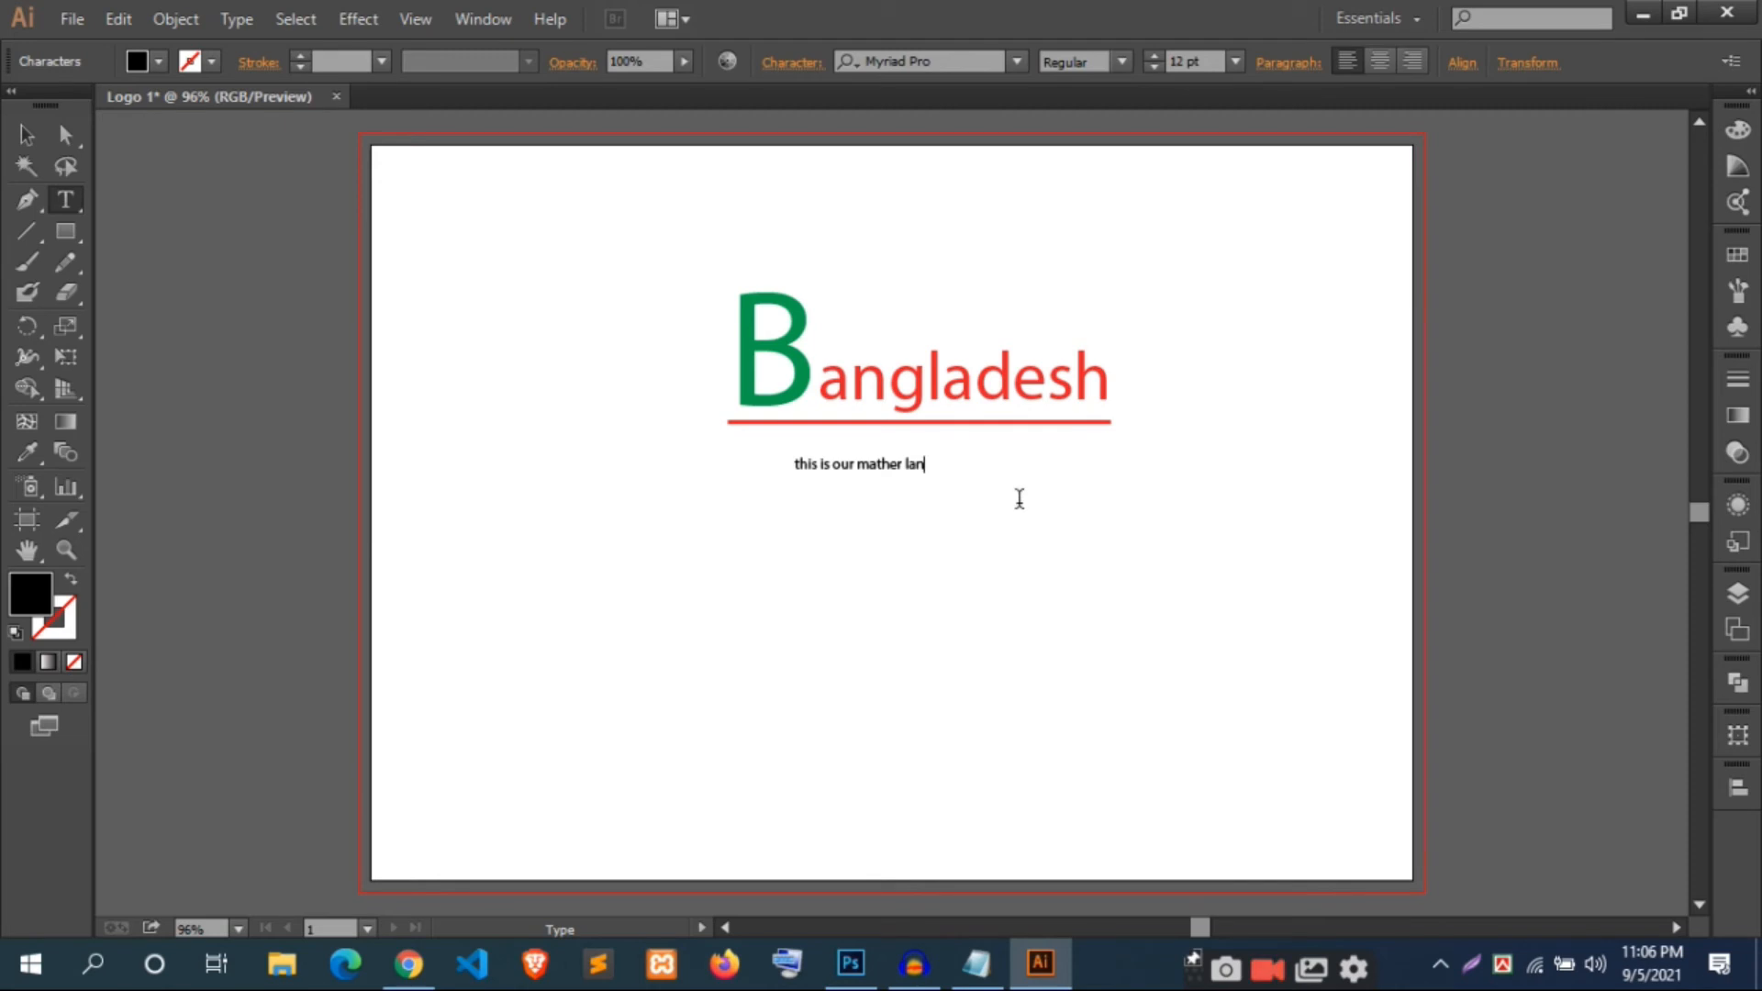
pyautogui.click(25, 134)
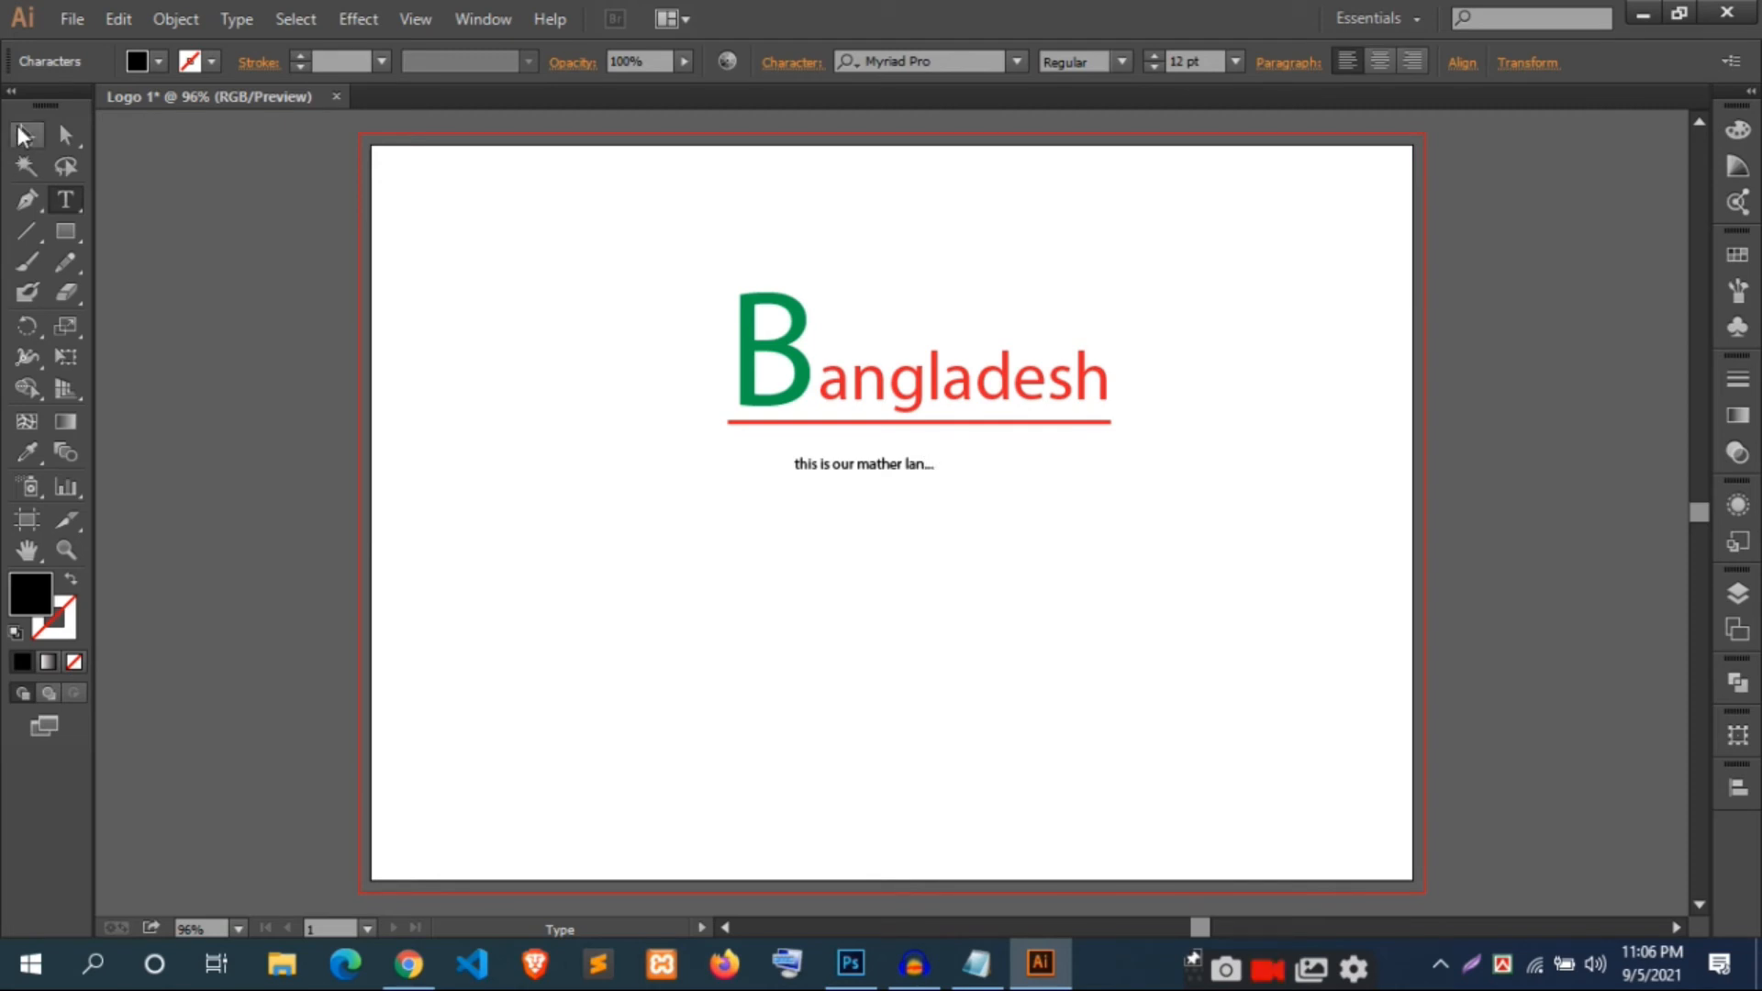
# Enlarge the tagline to about 20.83 pt and place it directly under the underline, aligned with the underline's right end.
pyautogui.moveTo(934, 476); pyautogui.dragTo(1096, 532)
pyautogui.click(1032, 562)
pyautogui.click(1096, 532)
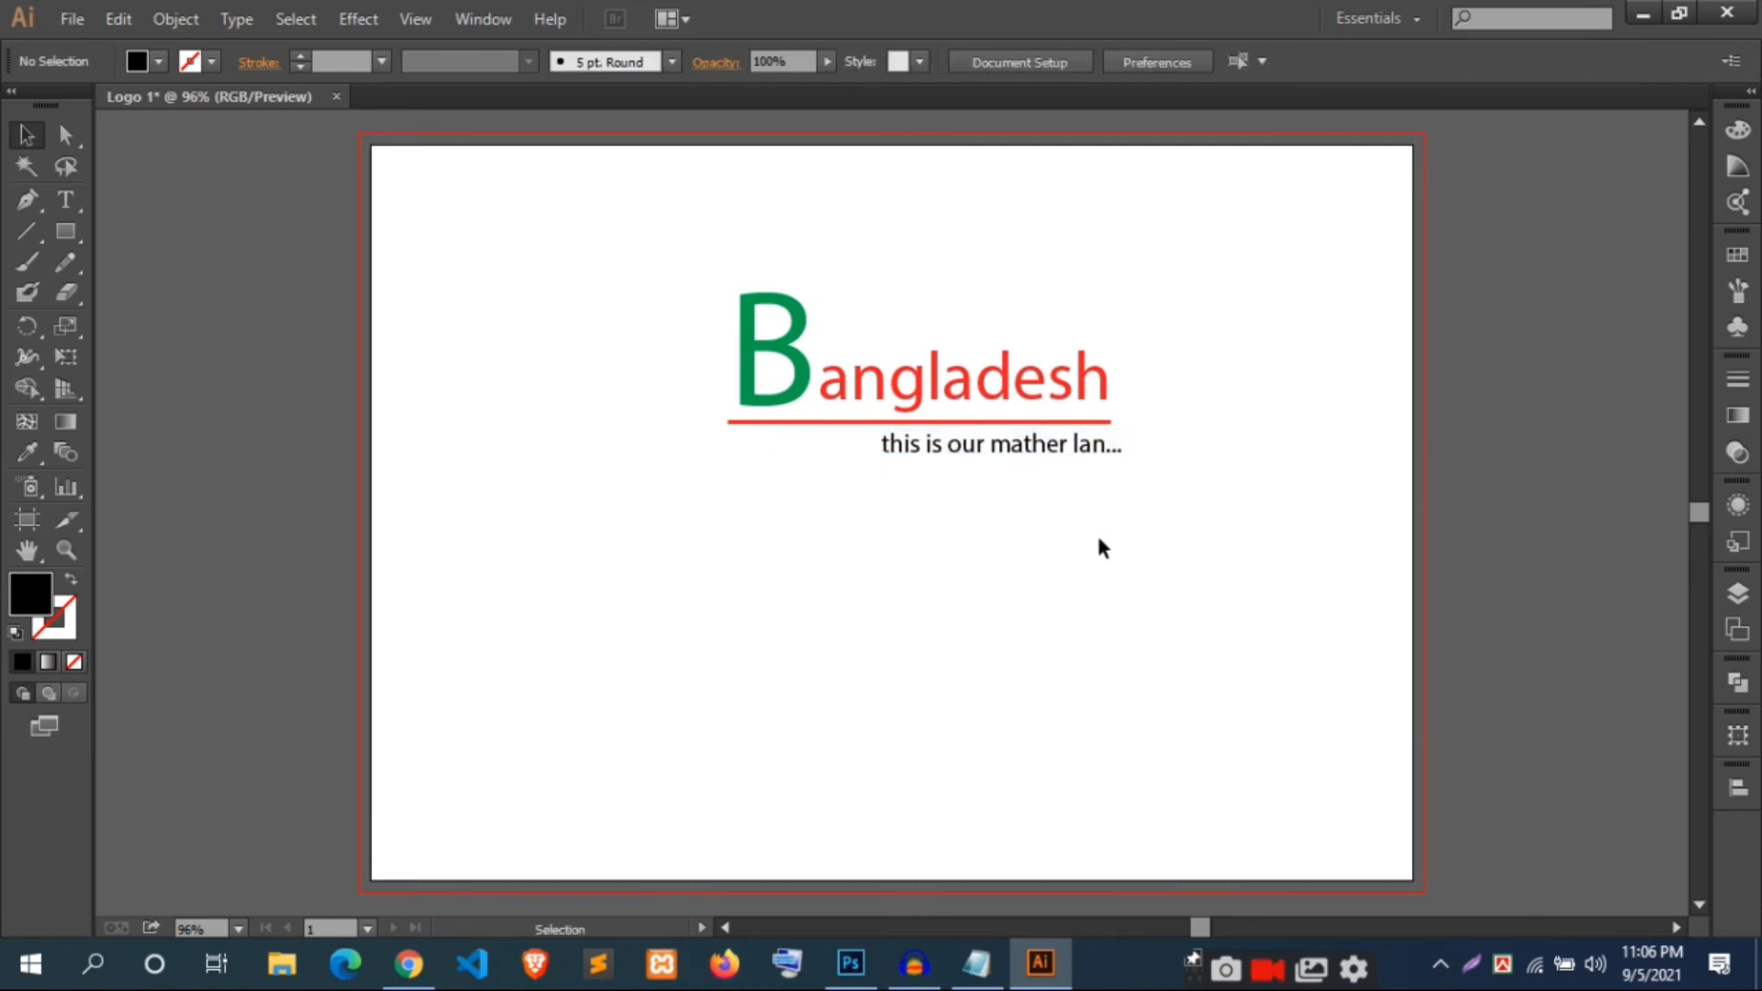
pyautogui.moveTo(1054, 453); pyautogui.dragTo(1078, 459)
pyautogui.click(1172, 525)
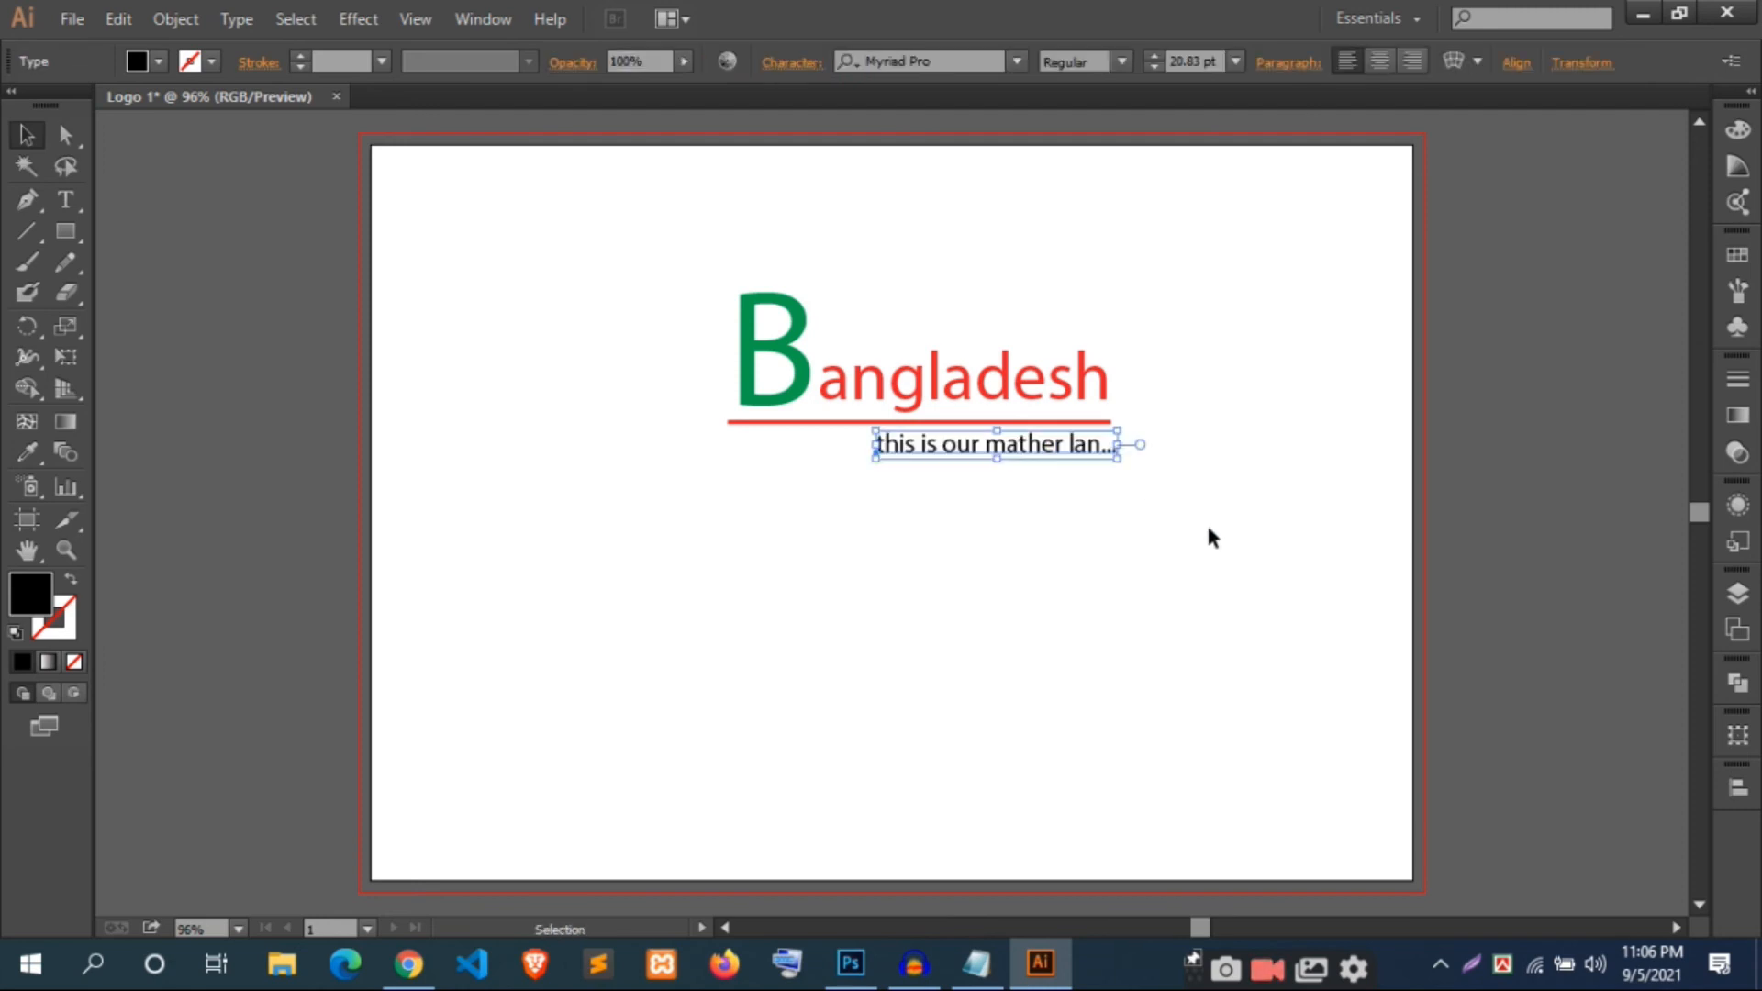
pyautogui.click(1062, 513)
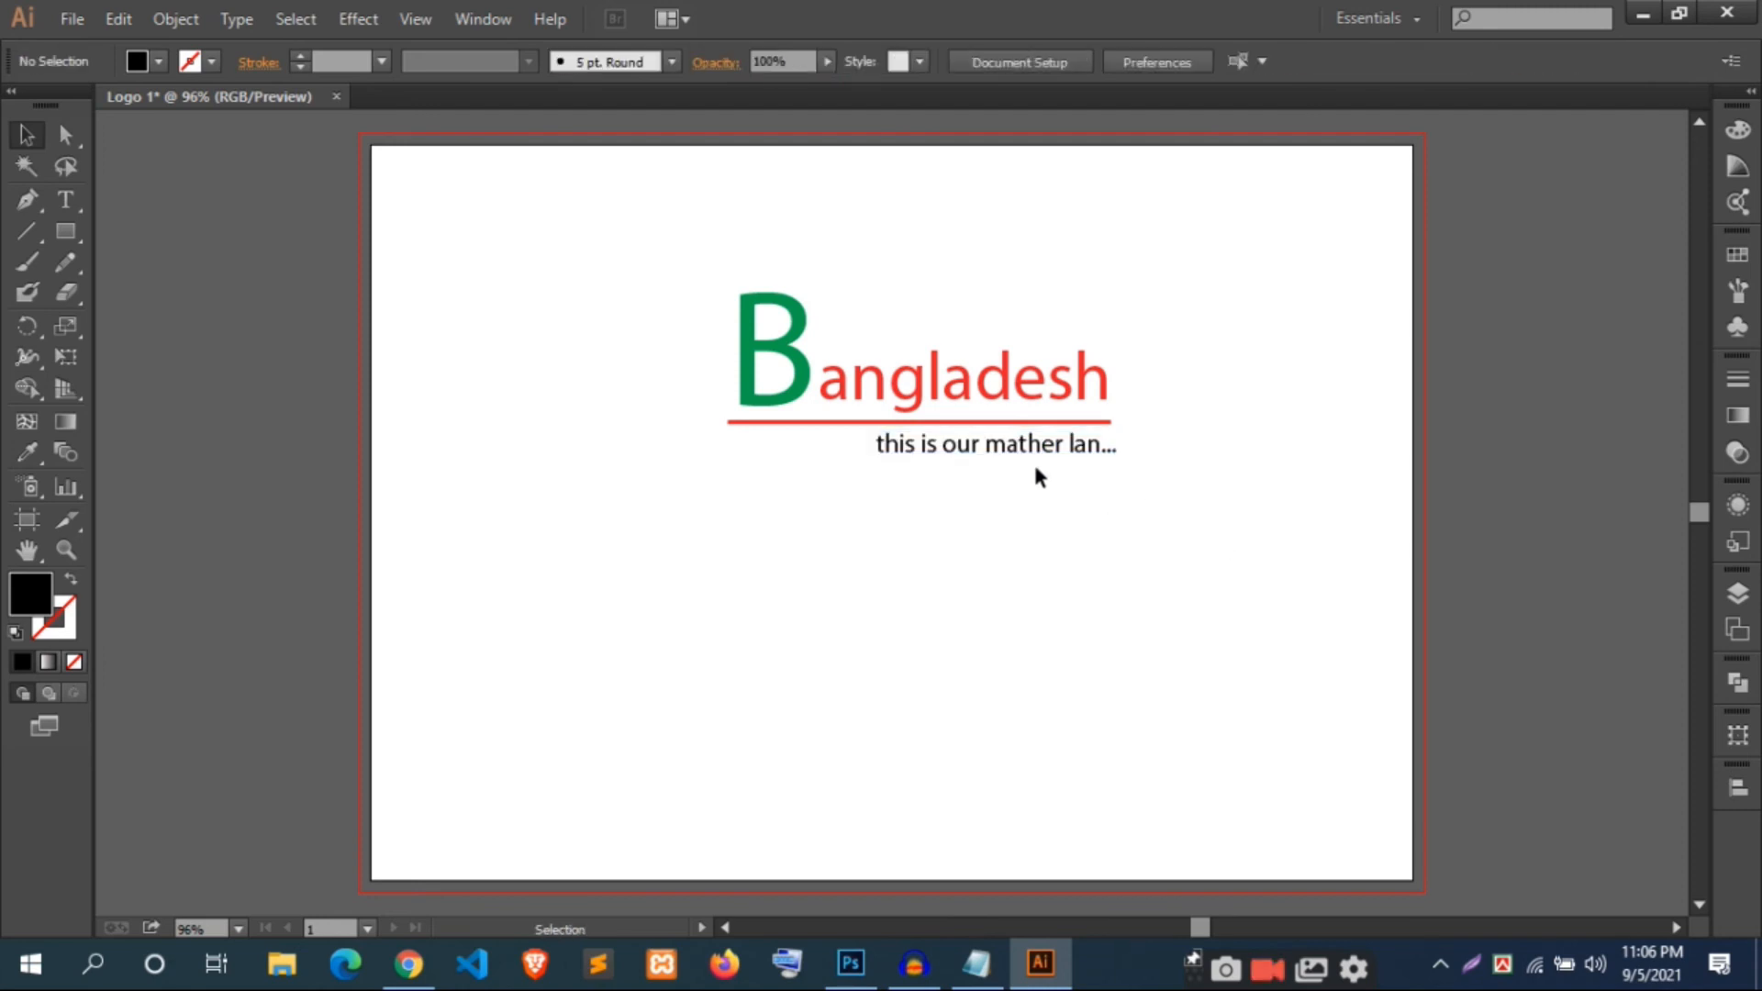
pyautogui.click(1034, 459)
pyautogui.click(1155, 516)
pyautogui.moveTo(1054, 449); pyautogui.dragTo(1048, 449)
# Move the lettering, underline and tagline together down and slightly left toward the middle of the artboard.
pyautogui.click(1179, 362)
pyautogui.moveTo(1195, 283); pyautogui.dragTo(550, 525)
pyautogui.moveTo(964, 388); pyautogui.dragTo(937, 442)
pyautogui.click(1040, 592)
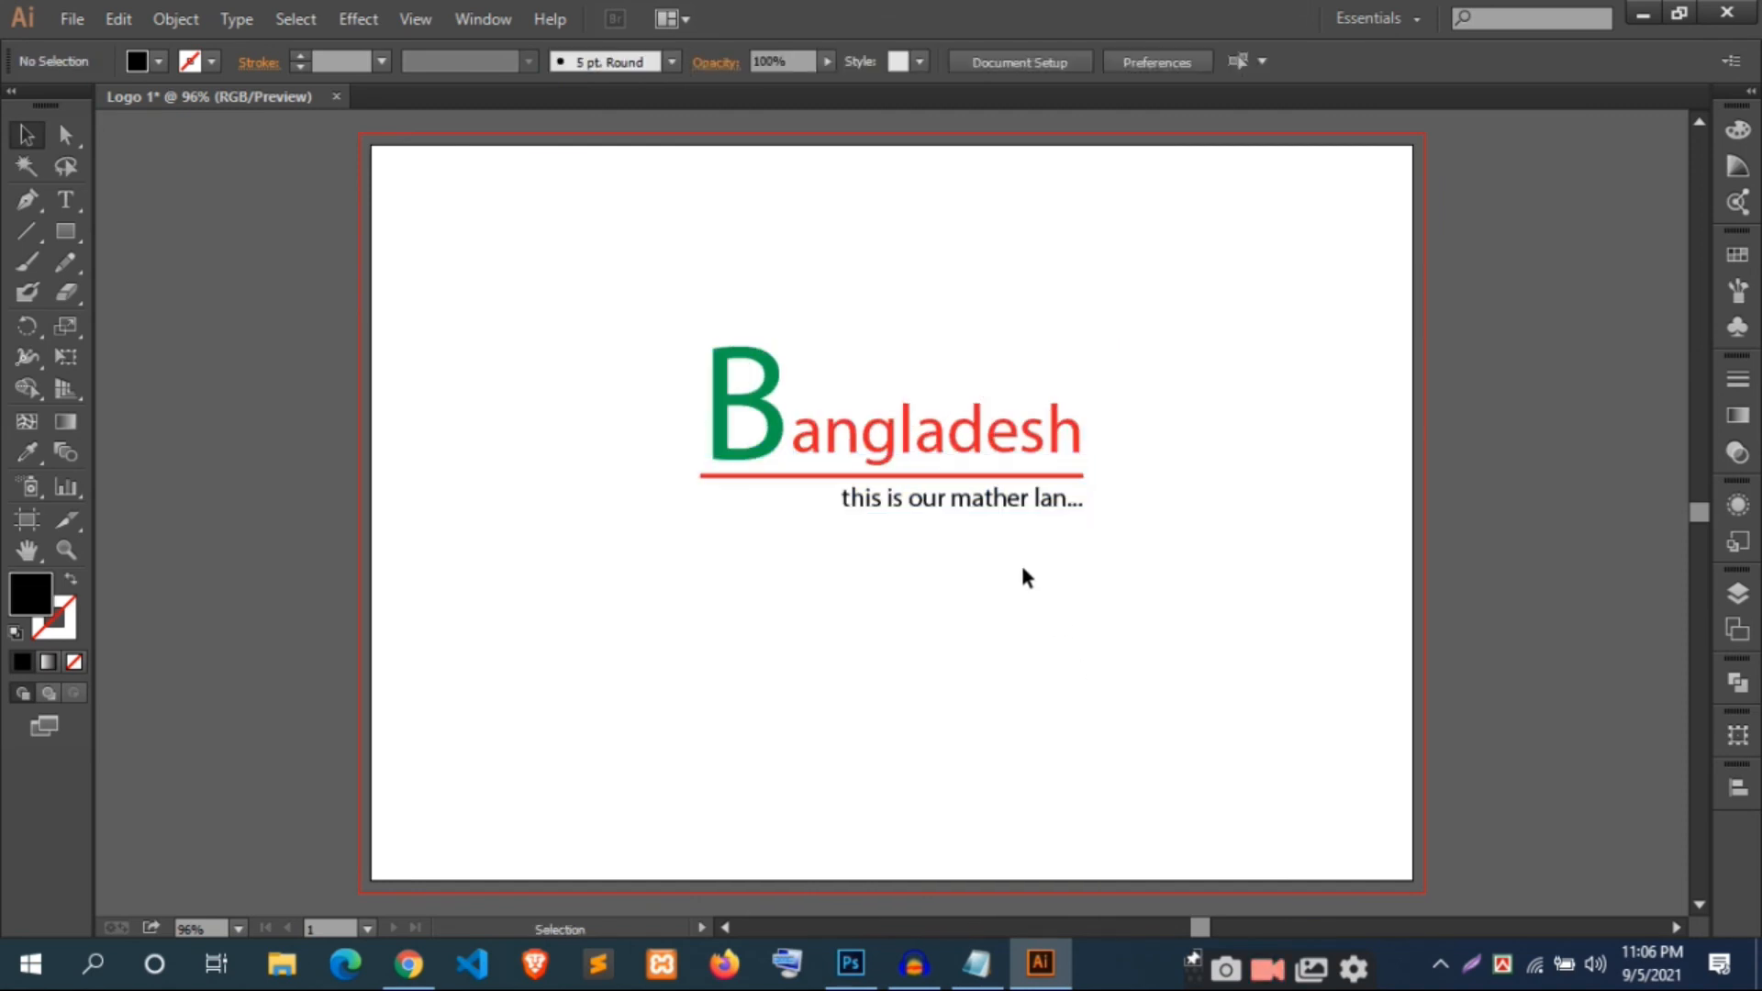
pyautogui.click(991, 504)
pyautogui.click(560, 358)
# Draw a wide rectangle in the empty area below the tagline and set its fill to none.
pyautogui.click(65, 232)
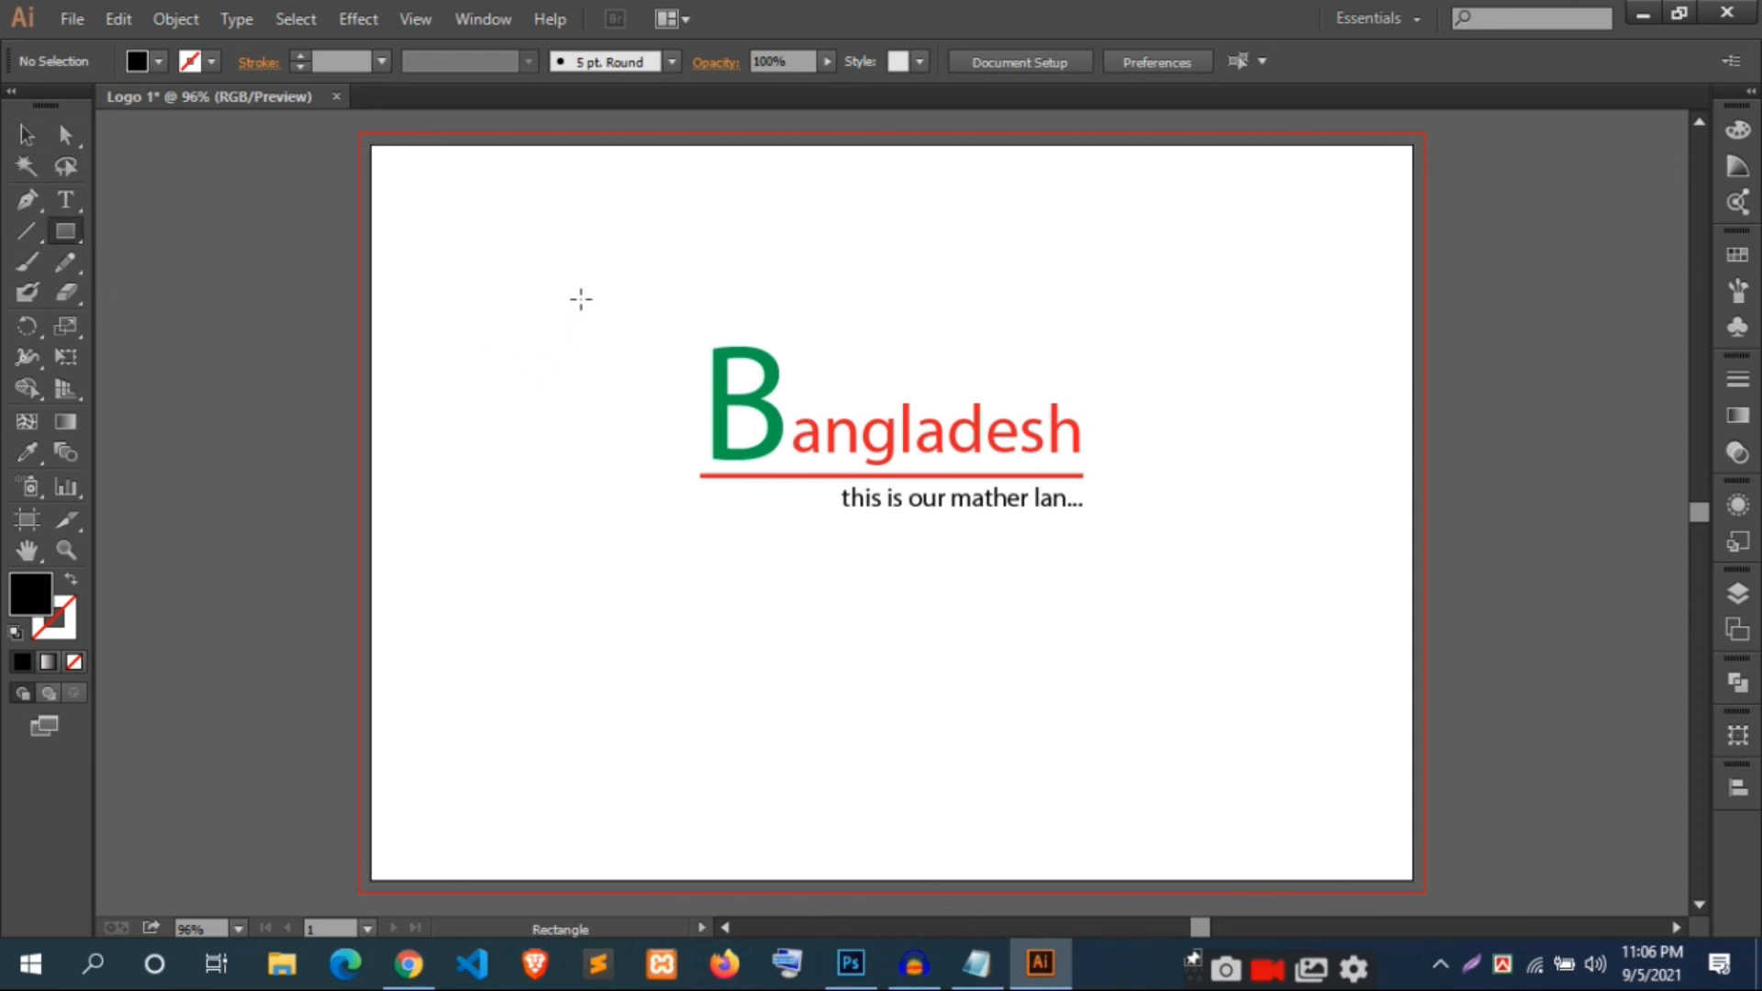
pyautogui.moveTo(600, 592); pyautogui.dragTo(1083, 824)
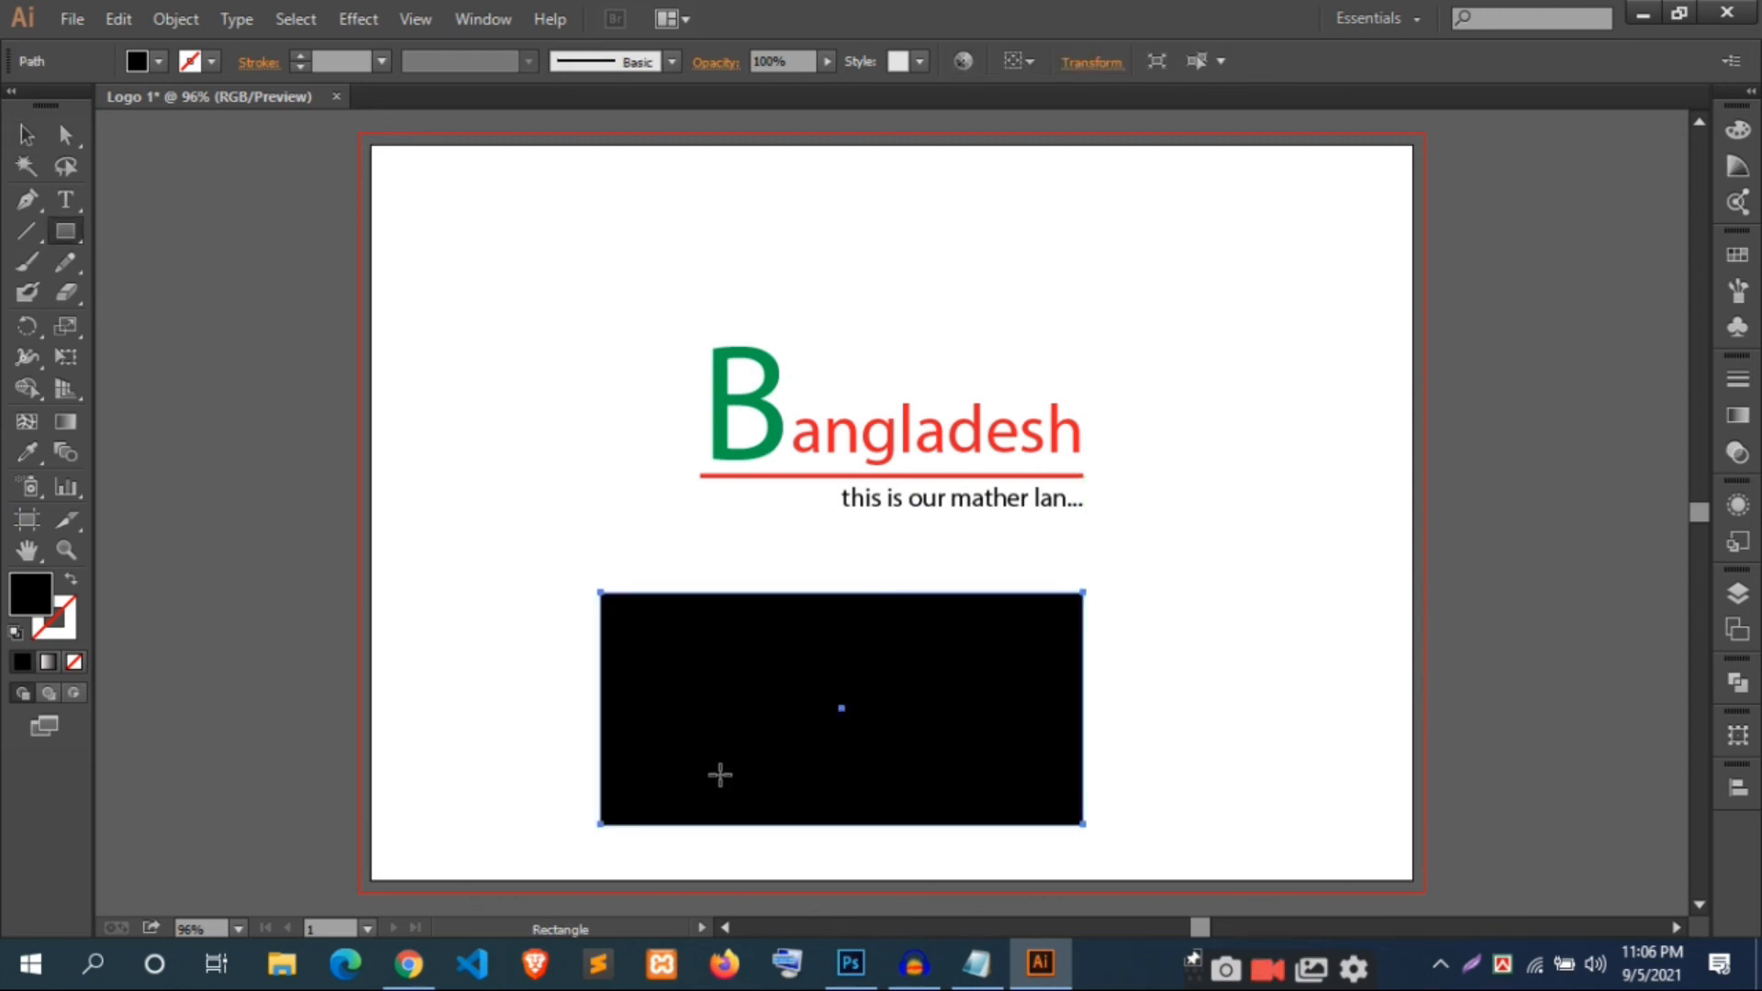
pyautogui.click(162, 62)
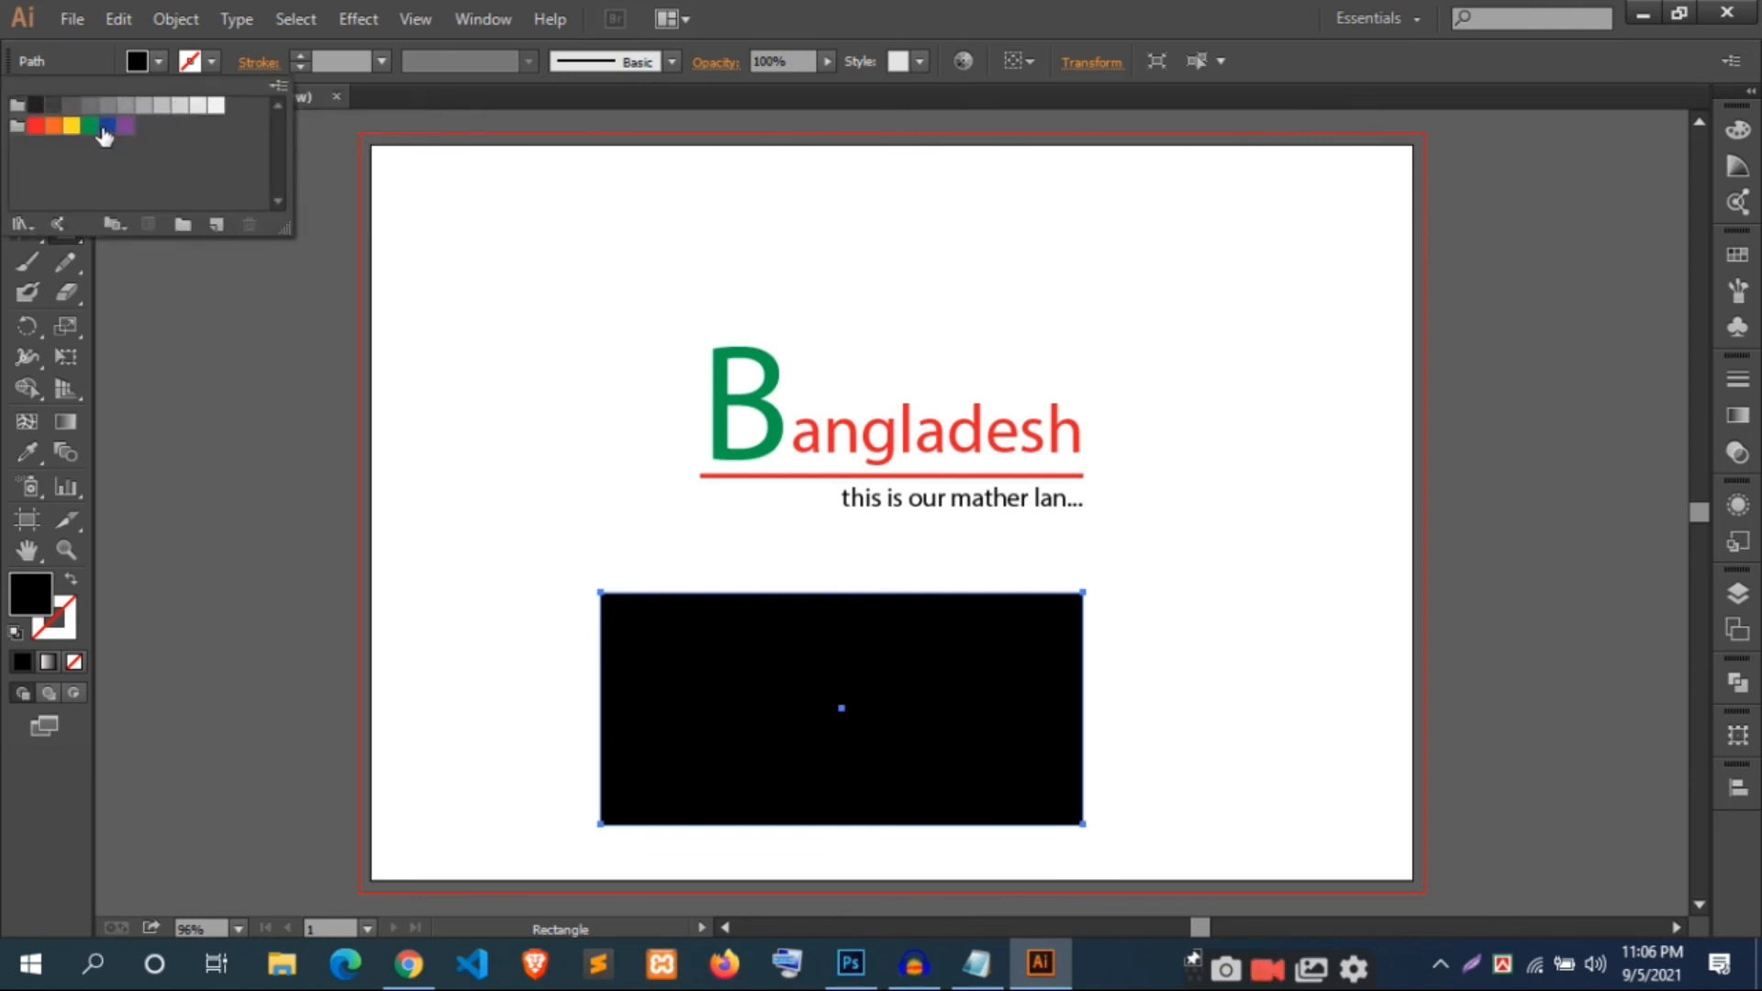
pyautogui.click(156, 62)
pyautogui.click(155, 62)
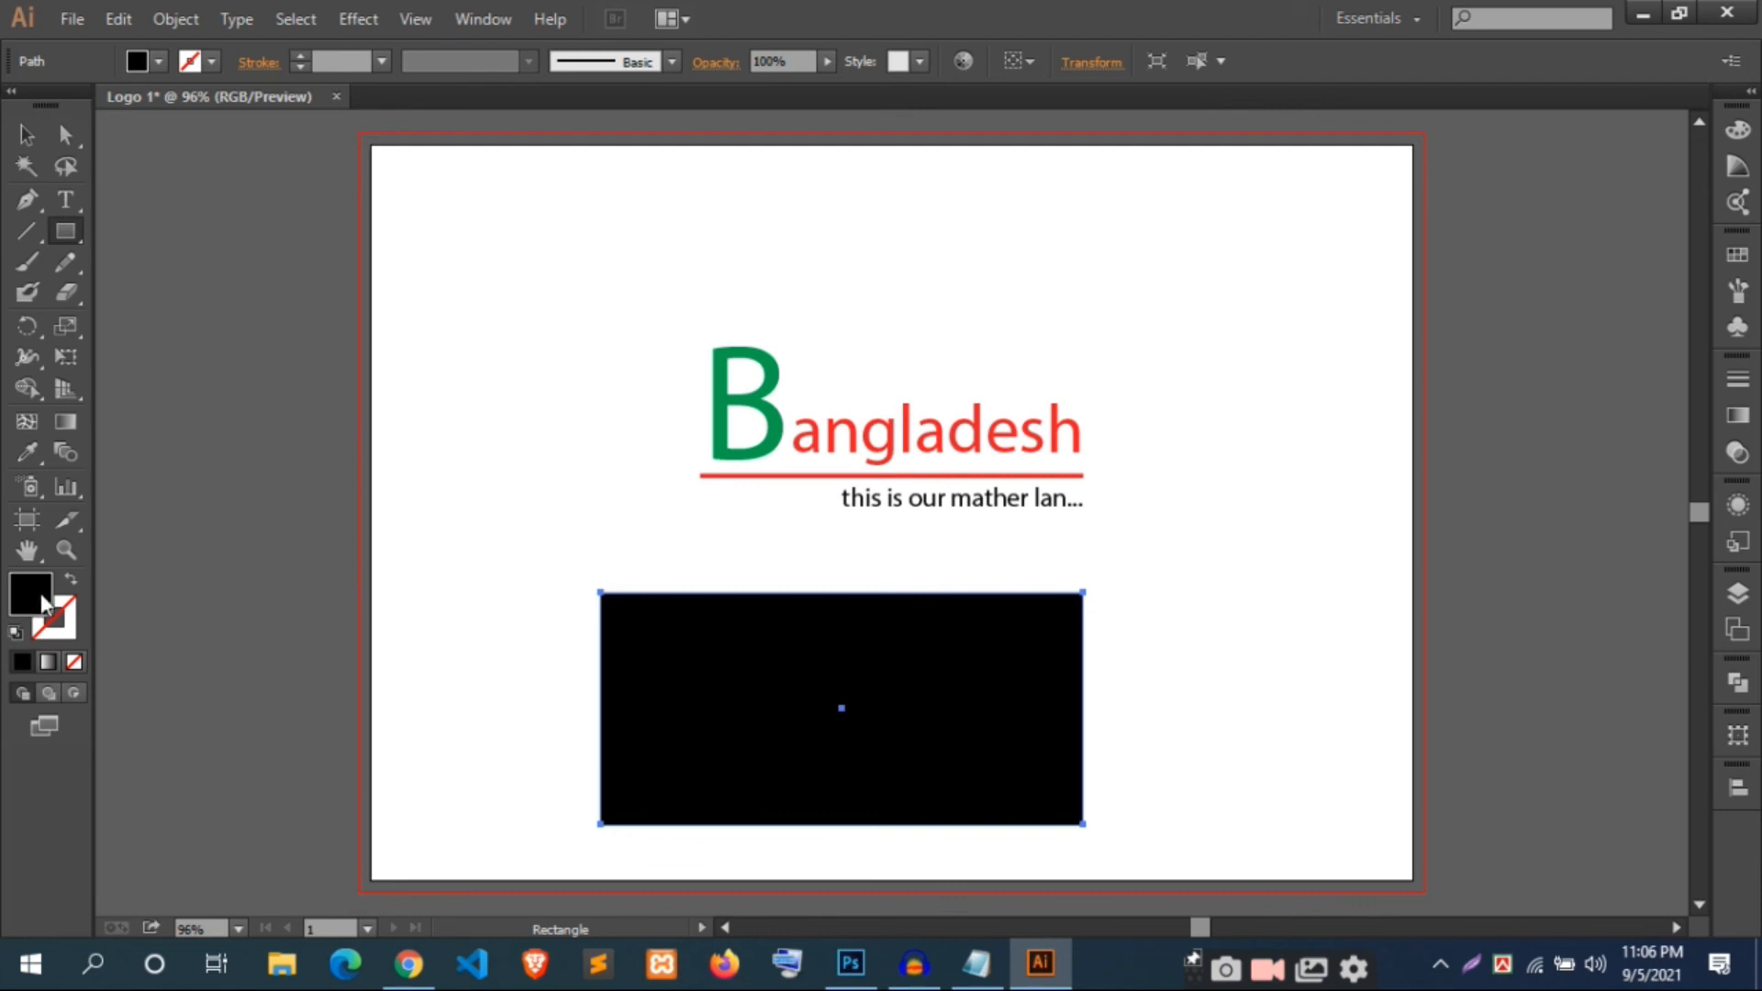
pyautogui.click(73, 662)
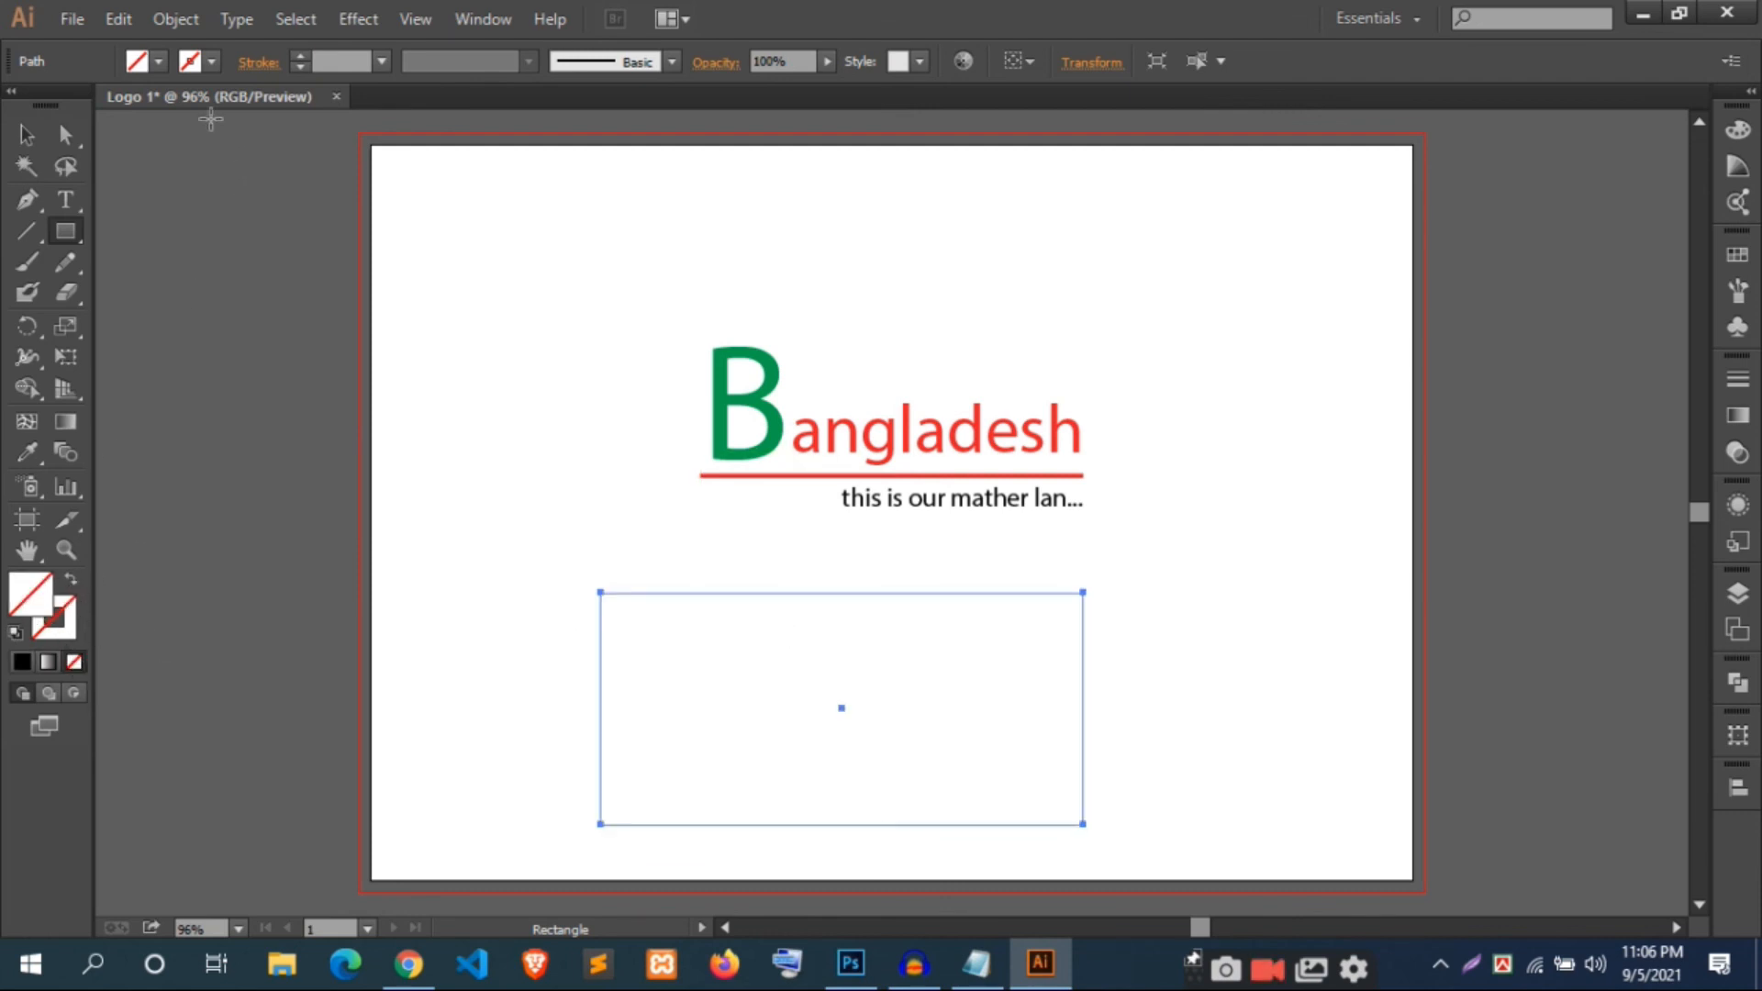
# Give the unfilled rectangle a dark green stroke with a 2 pt weight.
pyautogui.click(212, 62)
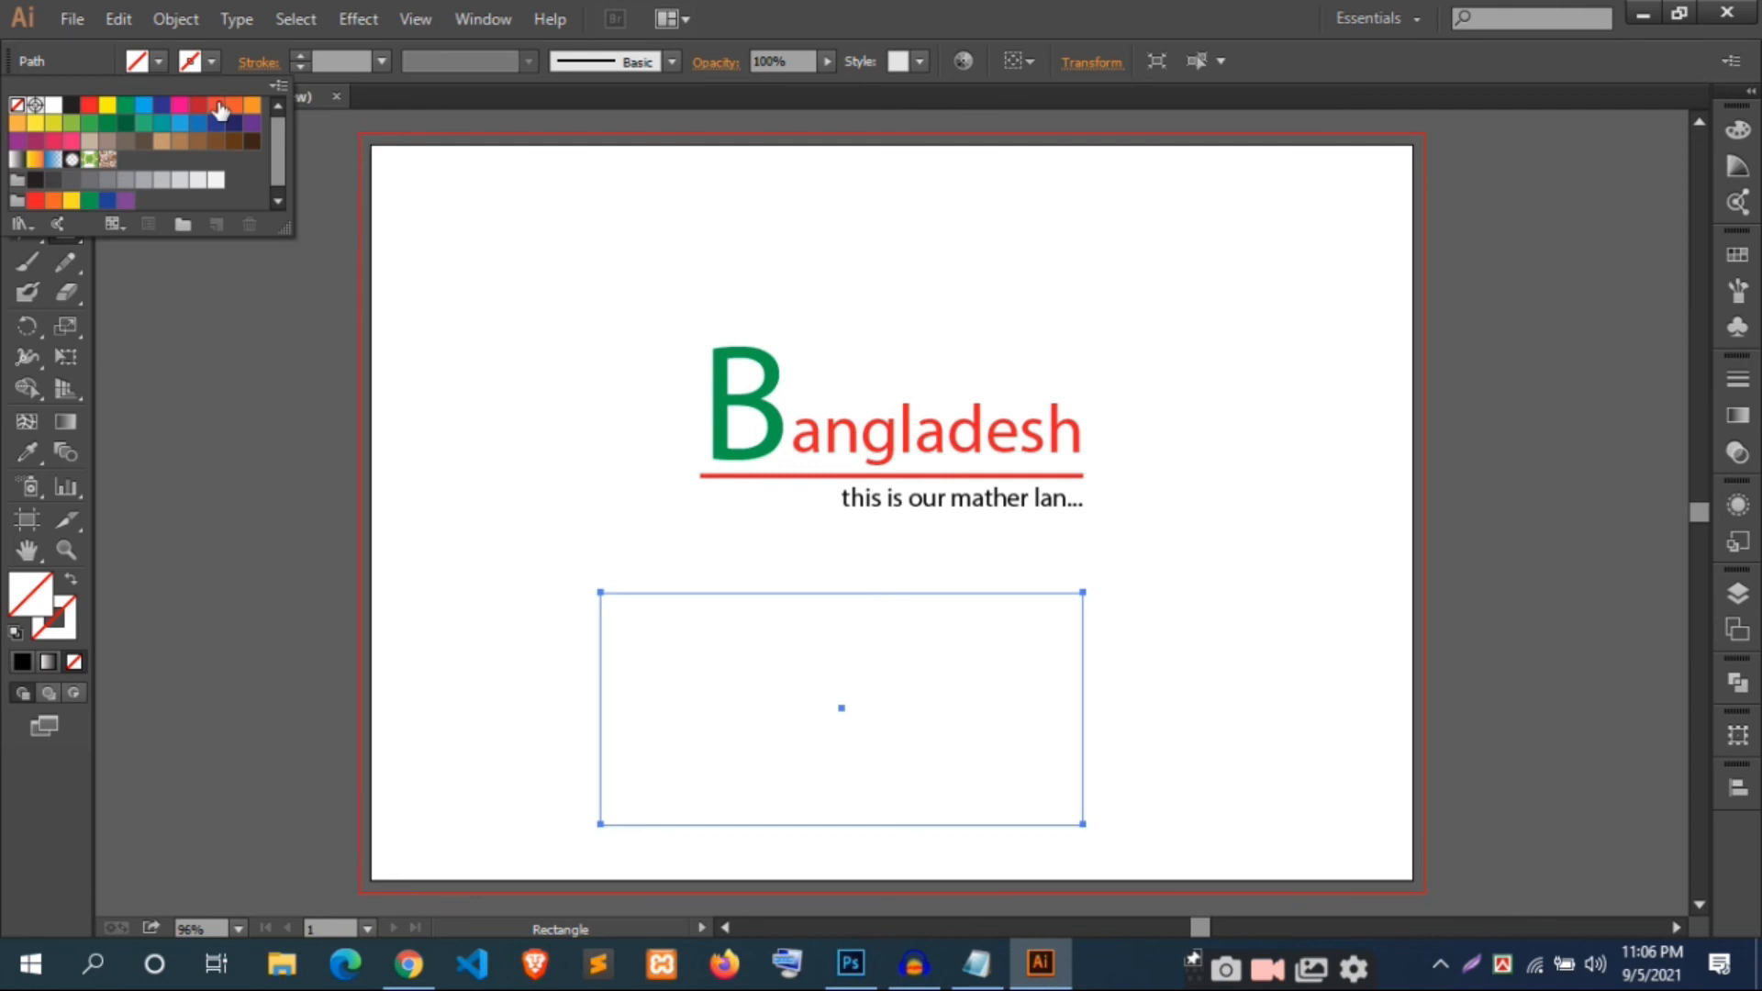
pyautogui.click(125, 123)
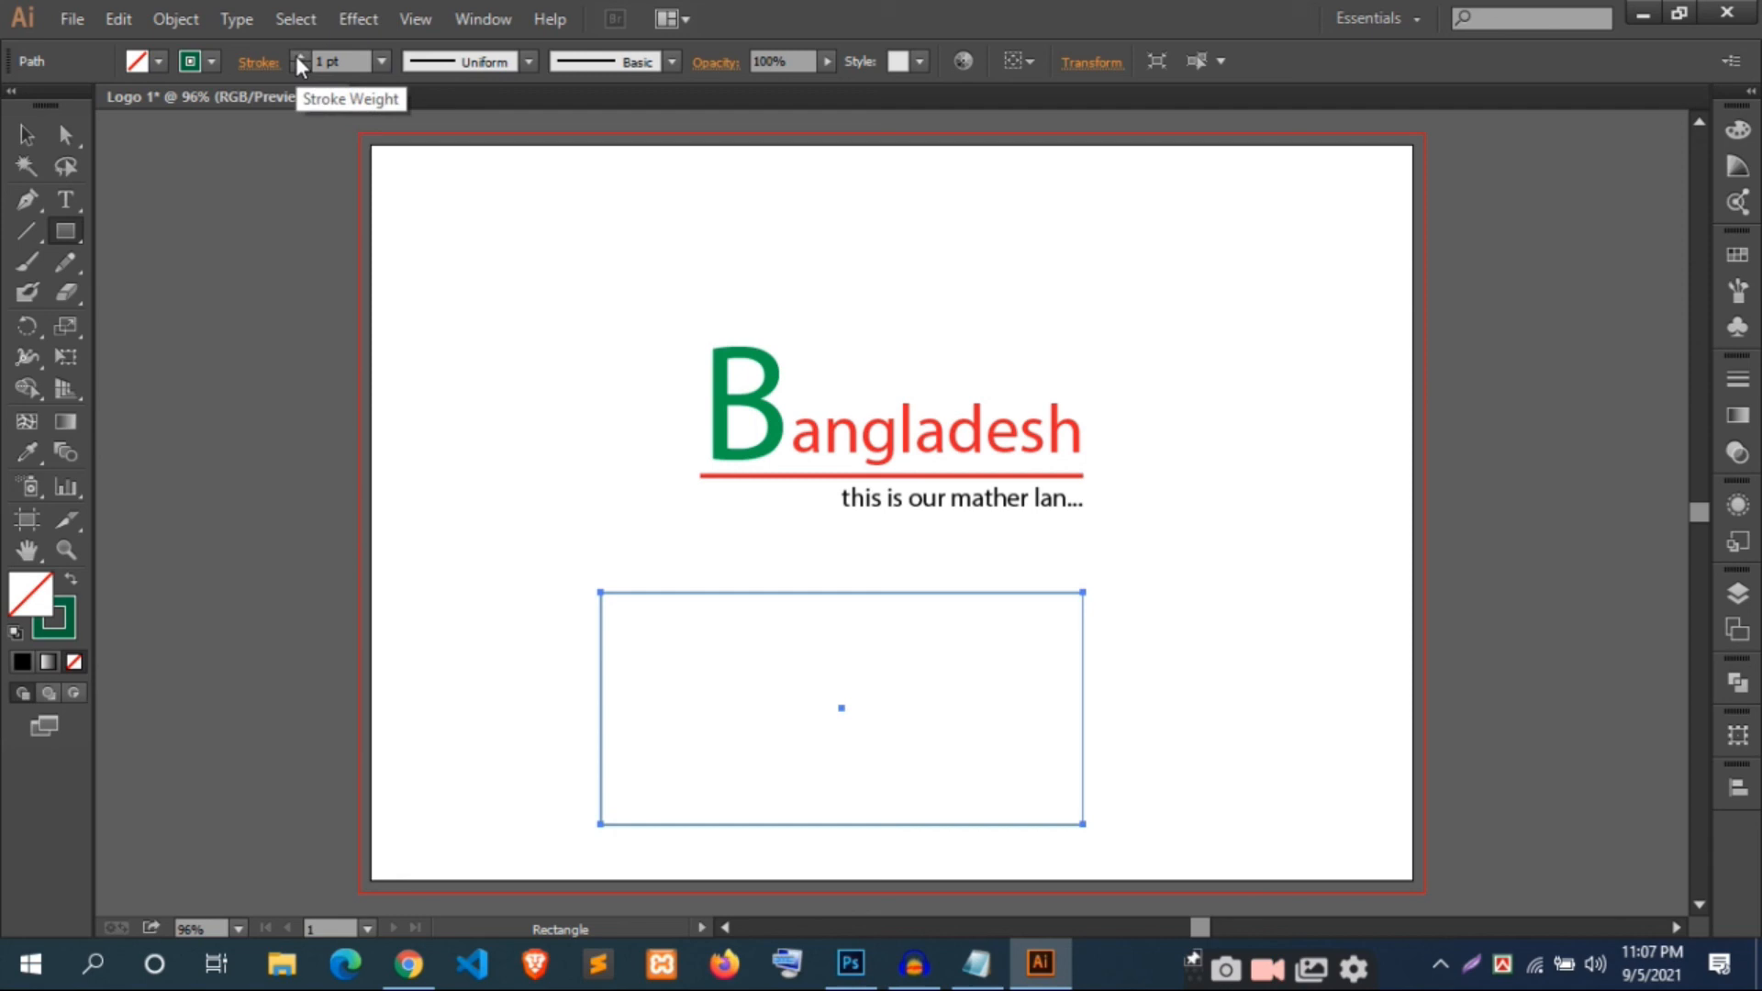
pyautogui.click(381, 60)
pyautogui.click(420, 203)
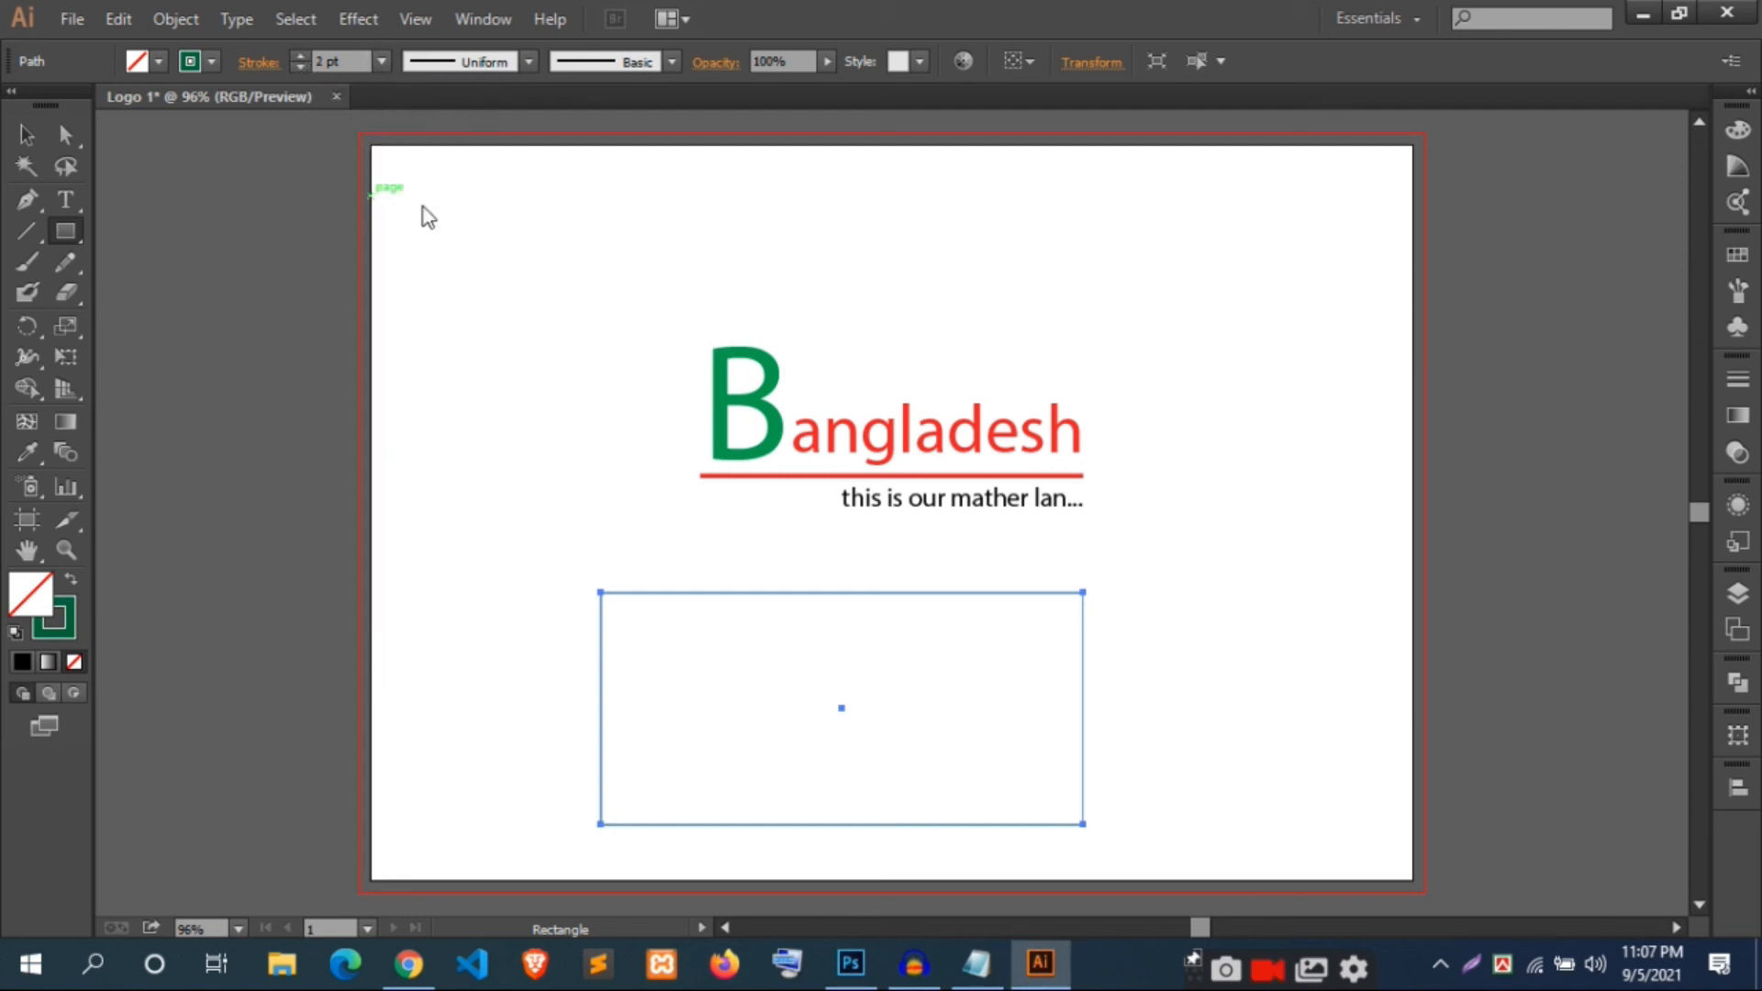
# Move the green rectangle up so it frames the whole logo.
pyautogui.click(27, 135)
pyautogui.moveTo(953, 593); pyautogui.dragTo(1002, 320)
pyautogui.click(1255, 519)
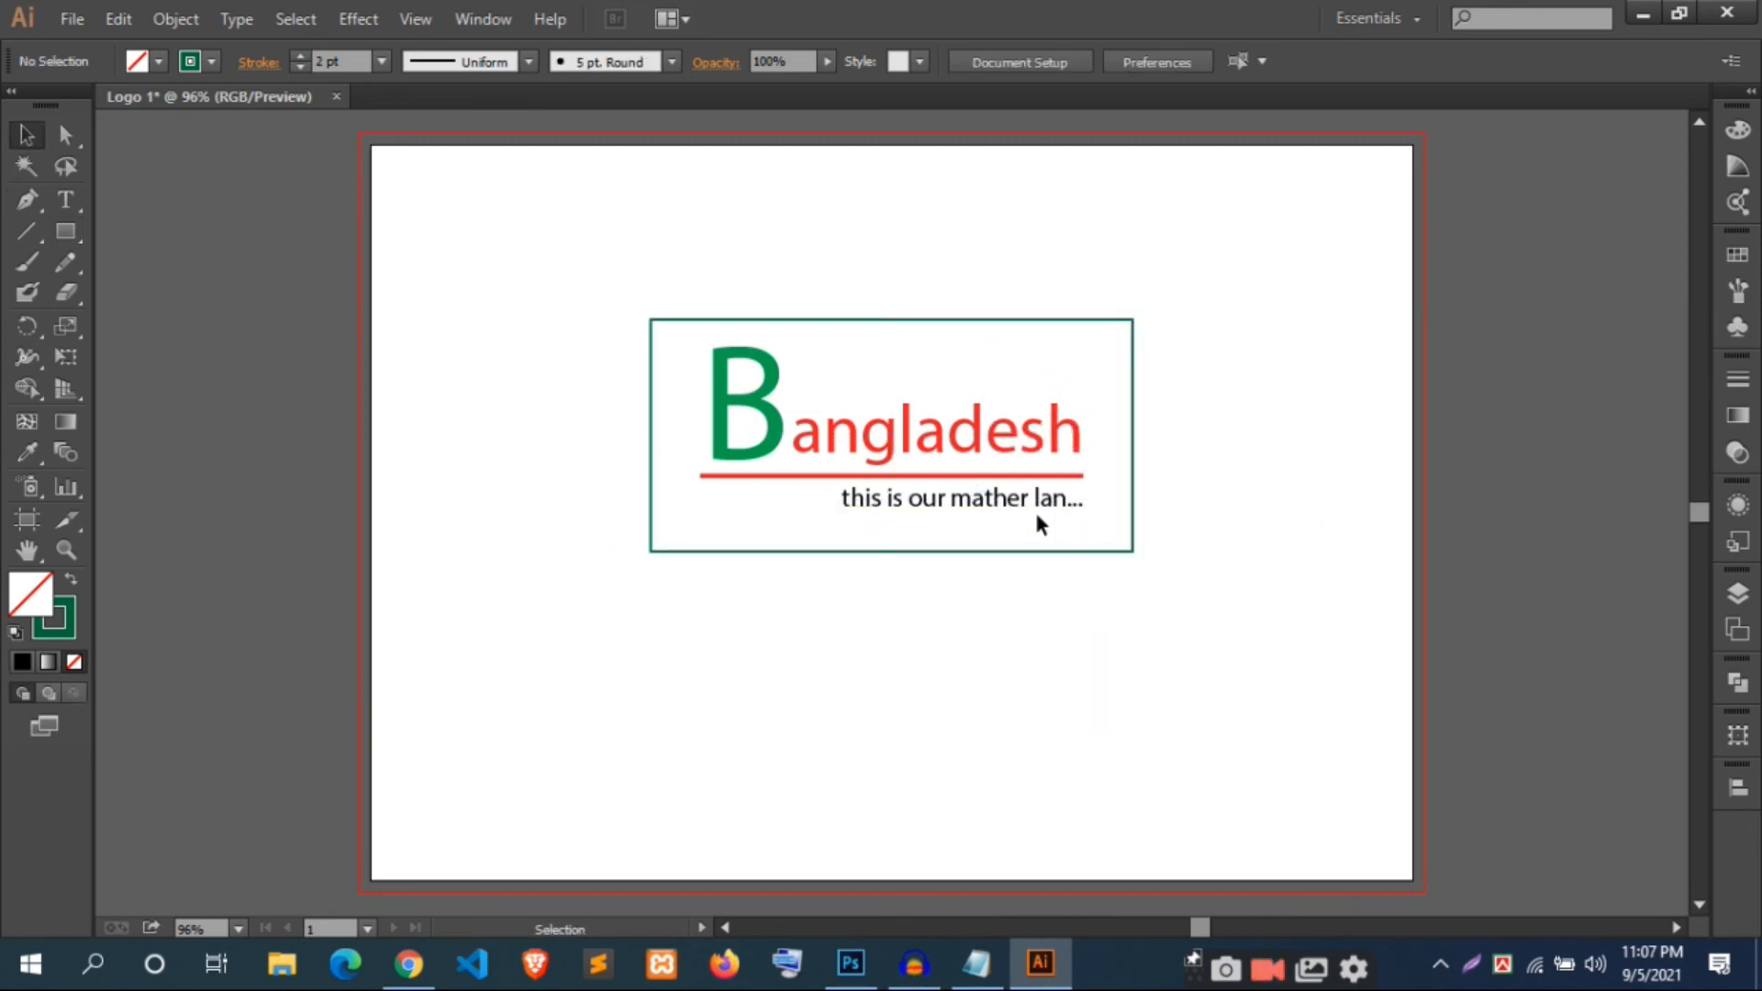
# Resize the green frame on all four sides so it fits more tightly around the lettering and tagline.
pyautogui.click(905, 321)
pyautogui.moveTo(889, 319); pyautogui.dragTo(896, 333)
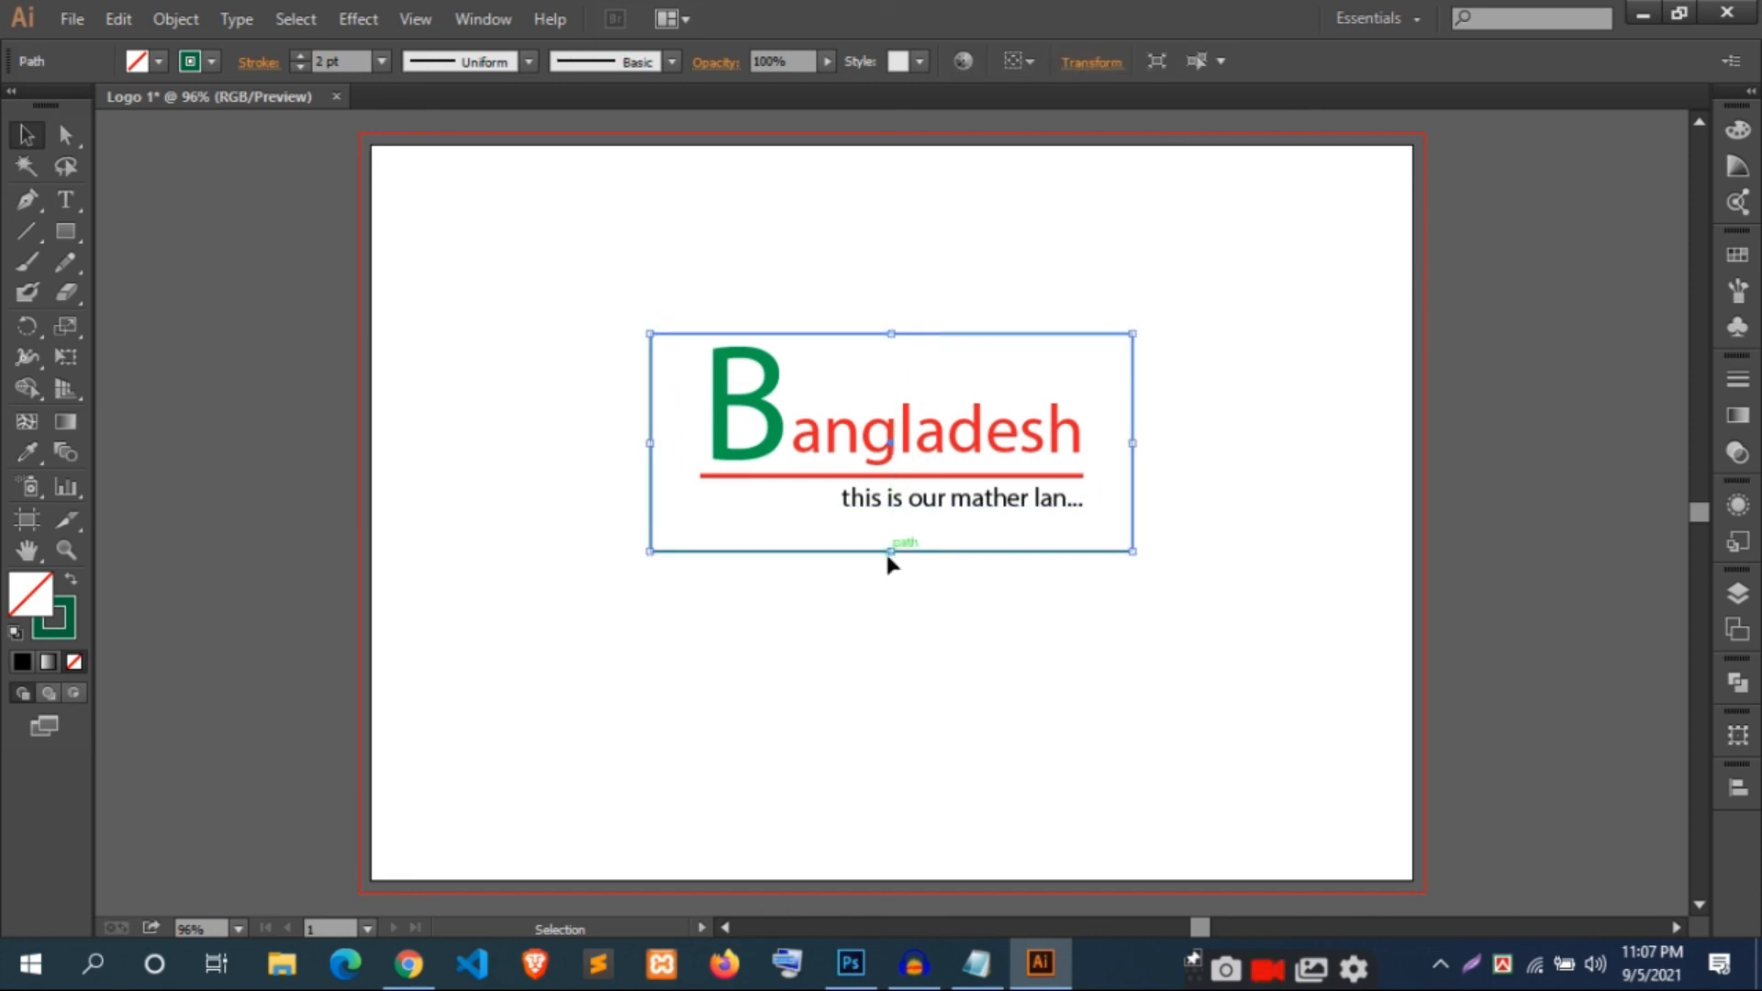
pyautogui.moveTo(891, 554); pyautogui.dragTo(892, 526)
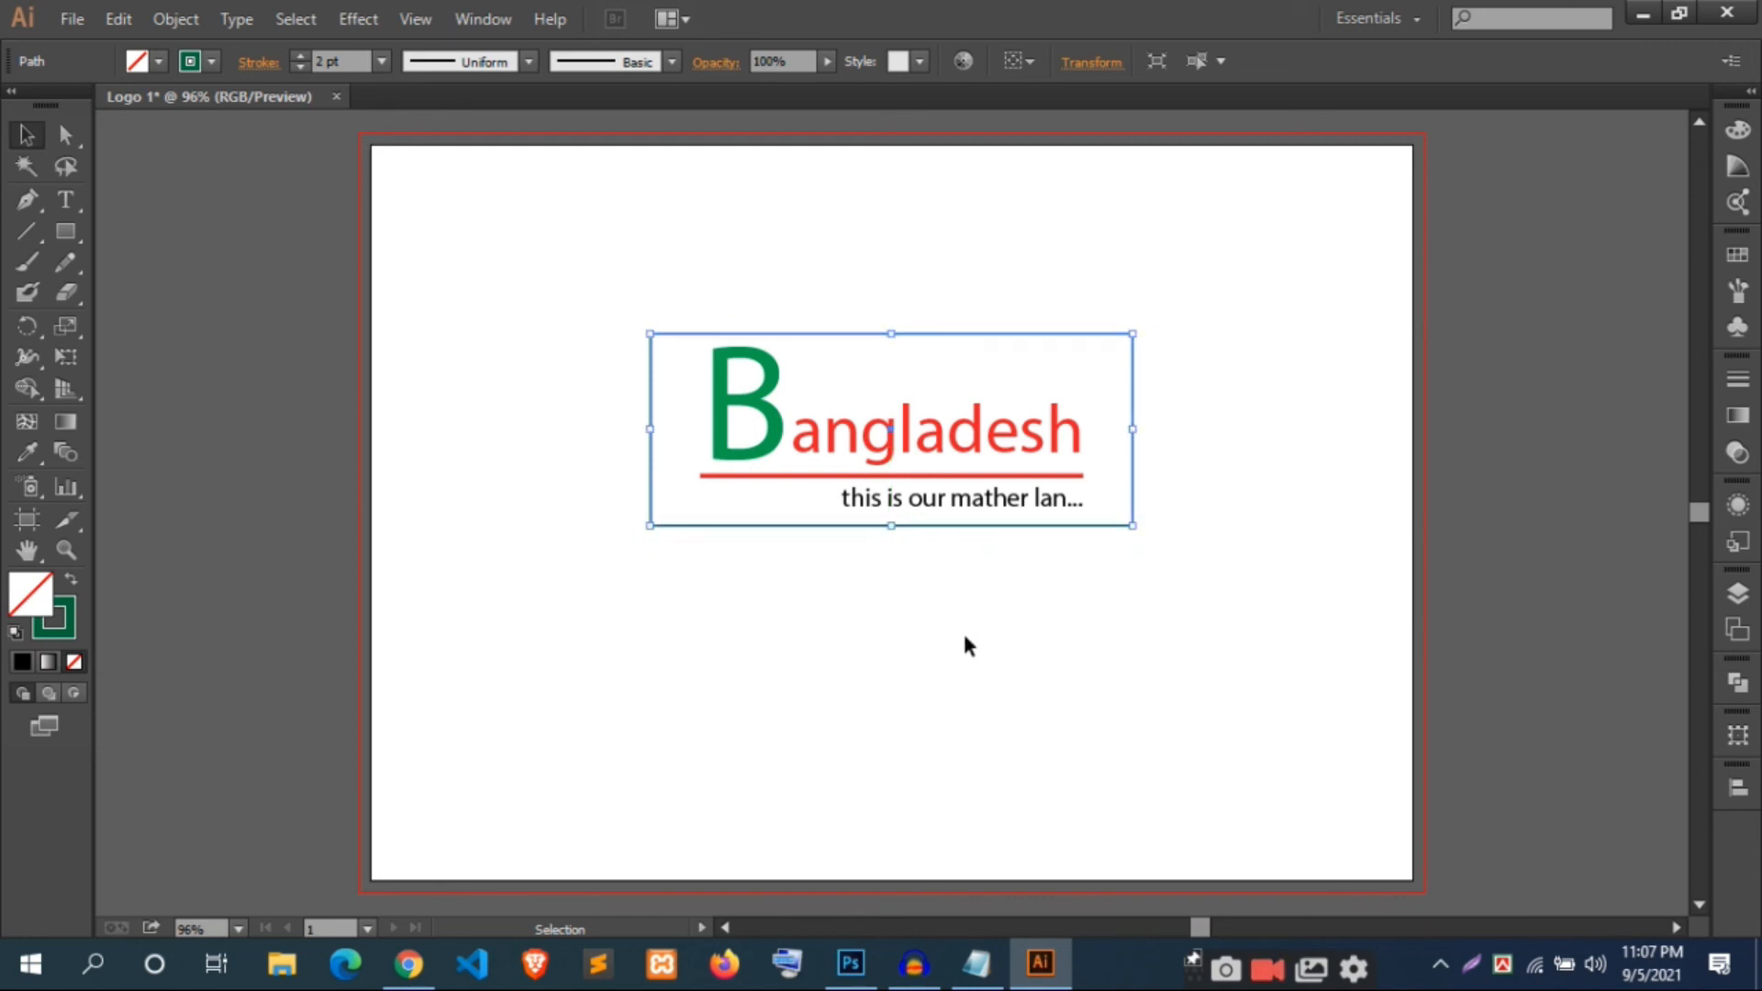
pyautogui.moveTo(1137, 428); pyautogui.dragTo(1109, 428)
pyautogui.click(1172, 444)
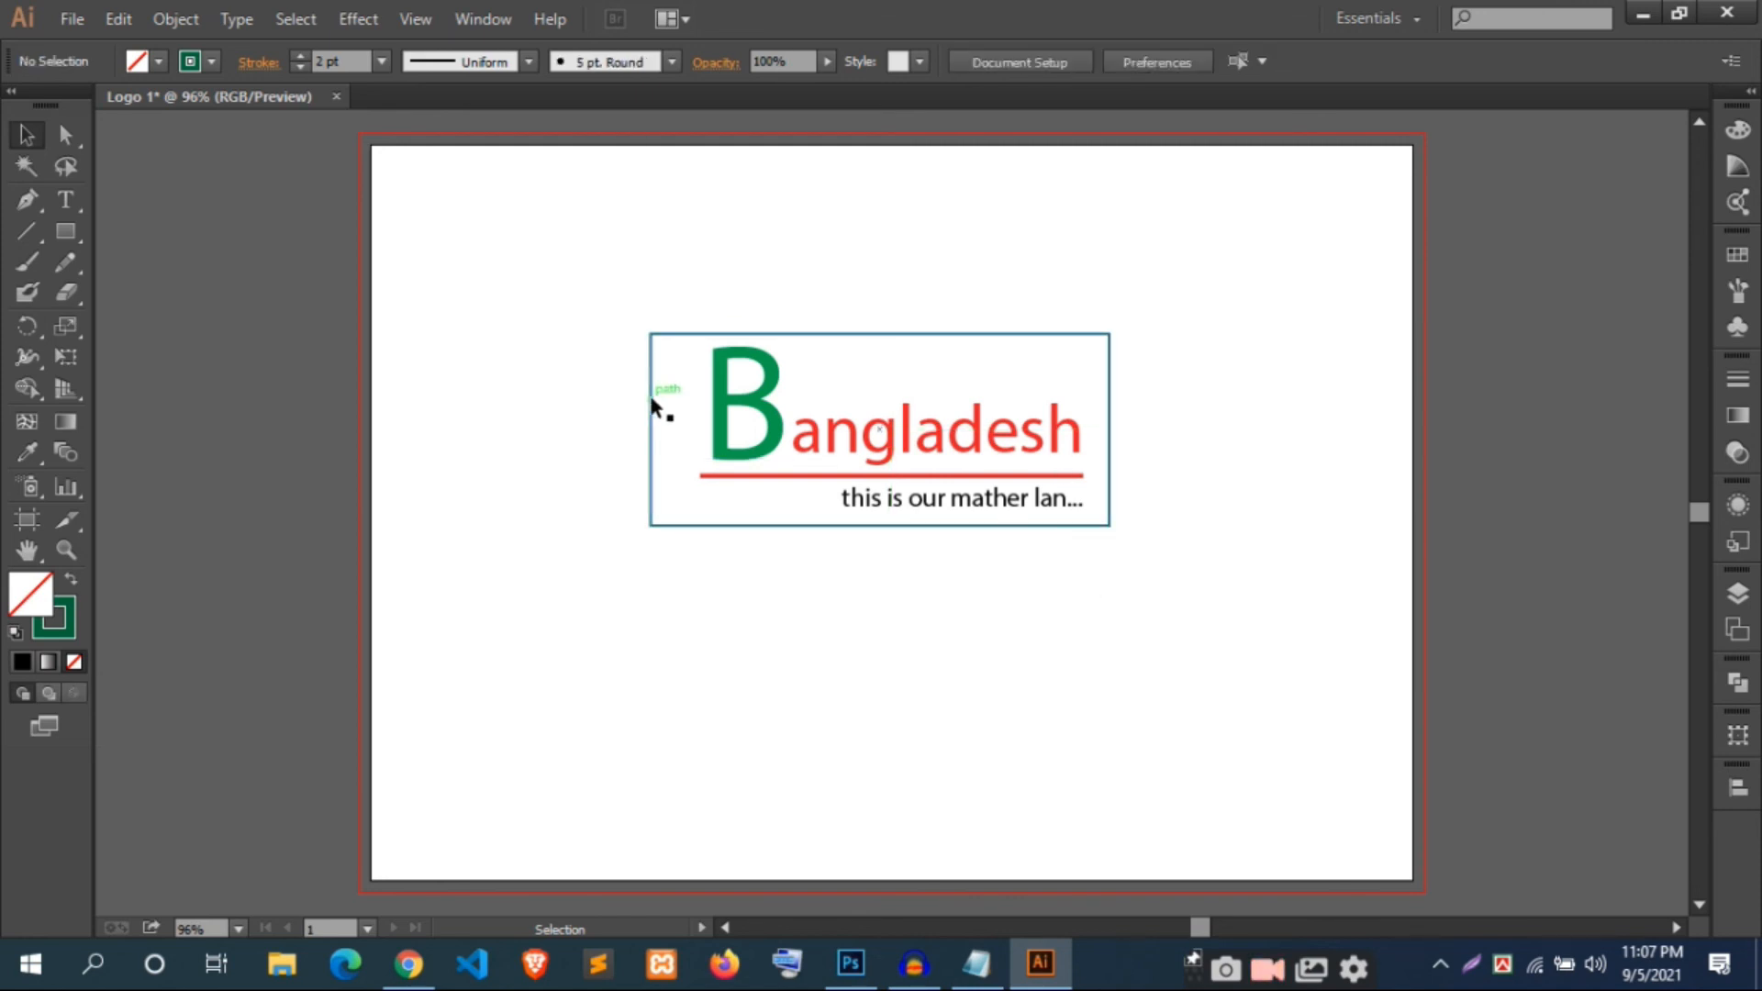
pyautogui.click(651, 404)
pyautogui.moveTo(649, 429); pyautogui.dragTo(683, 429)
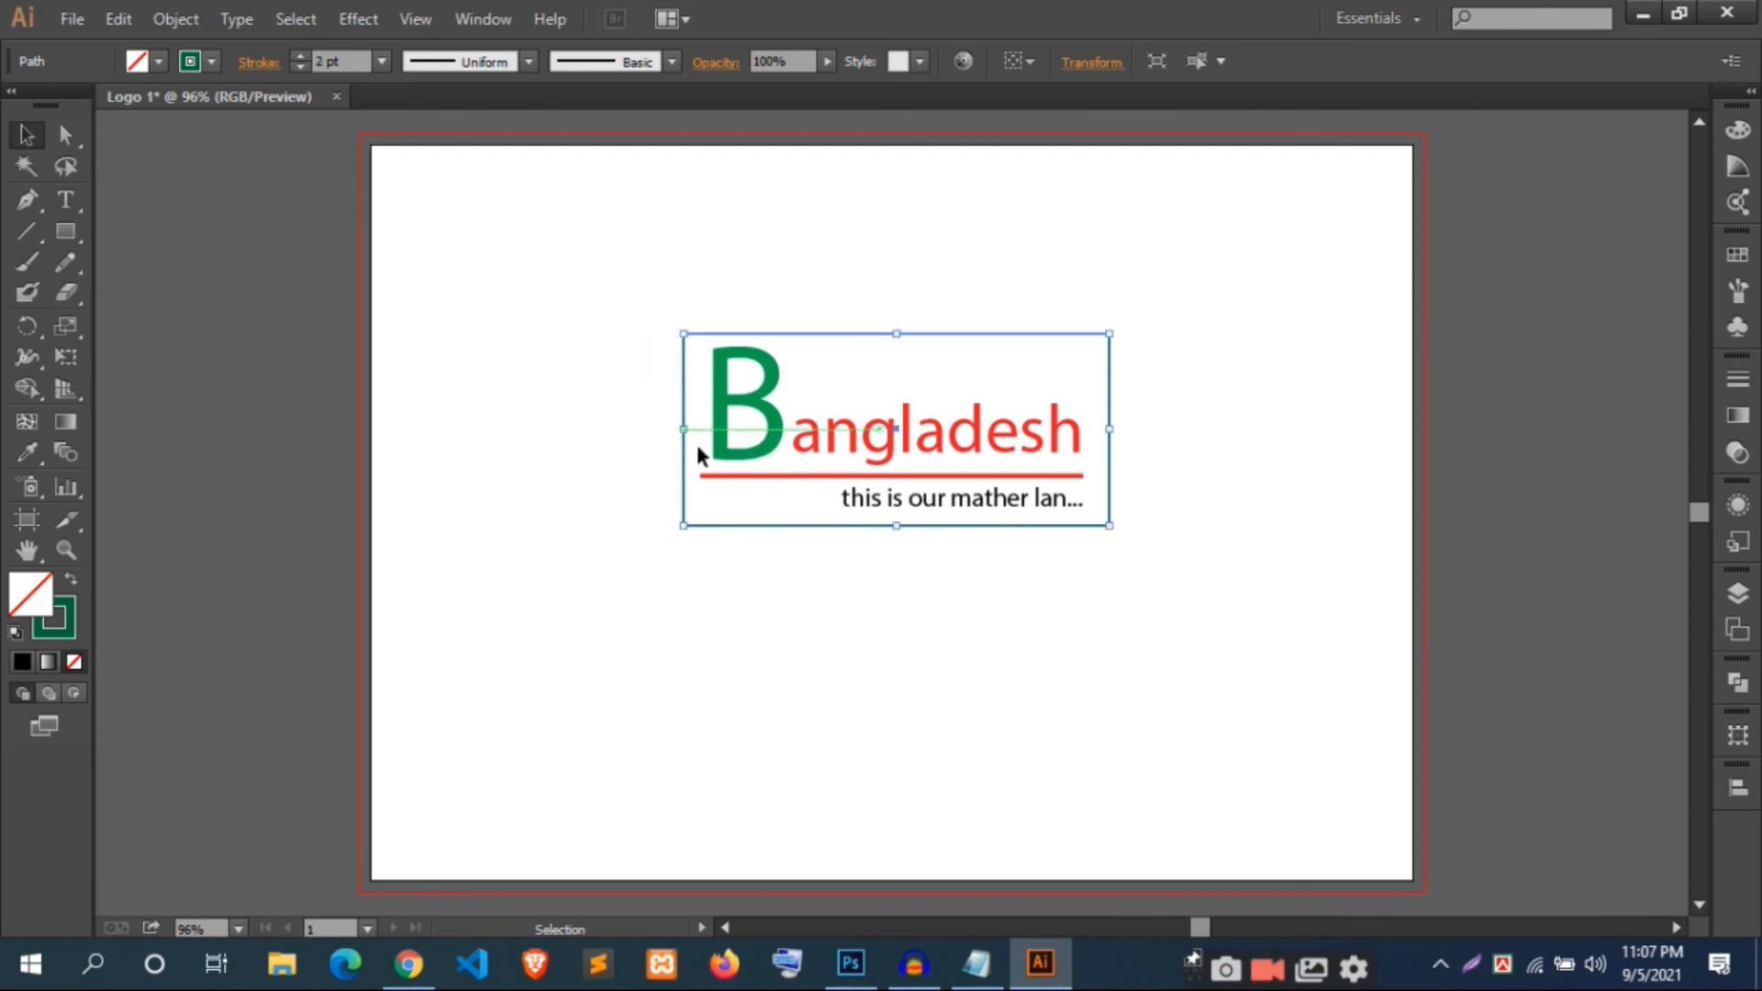
pyautogui.moveTo(956, 320); pyautogui.dragTo(680, 771)
pyautogui.click(1200, 571)
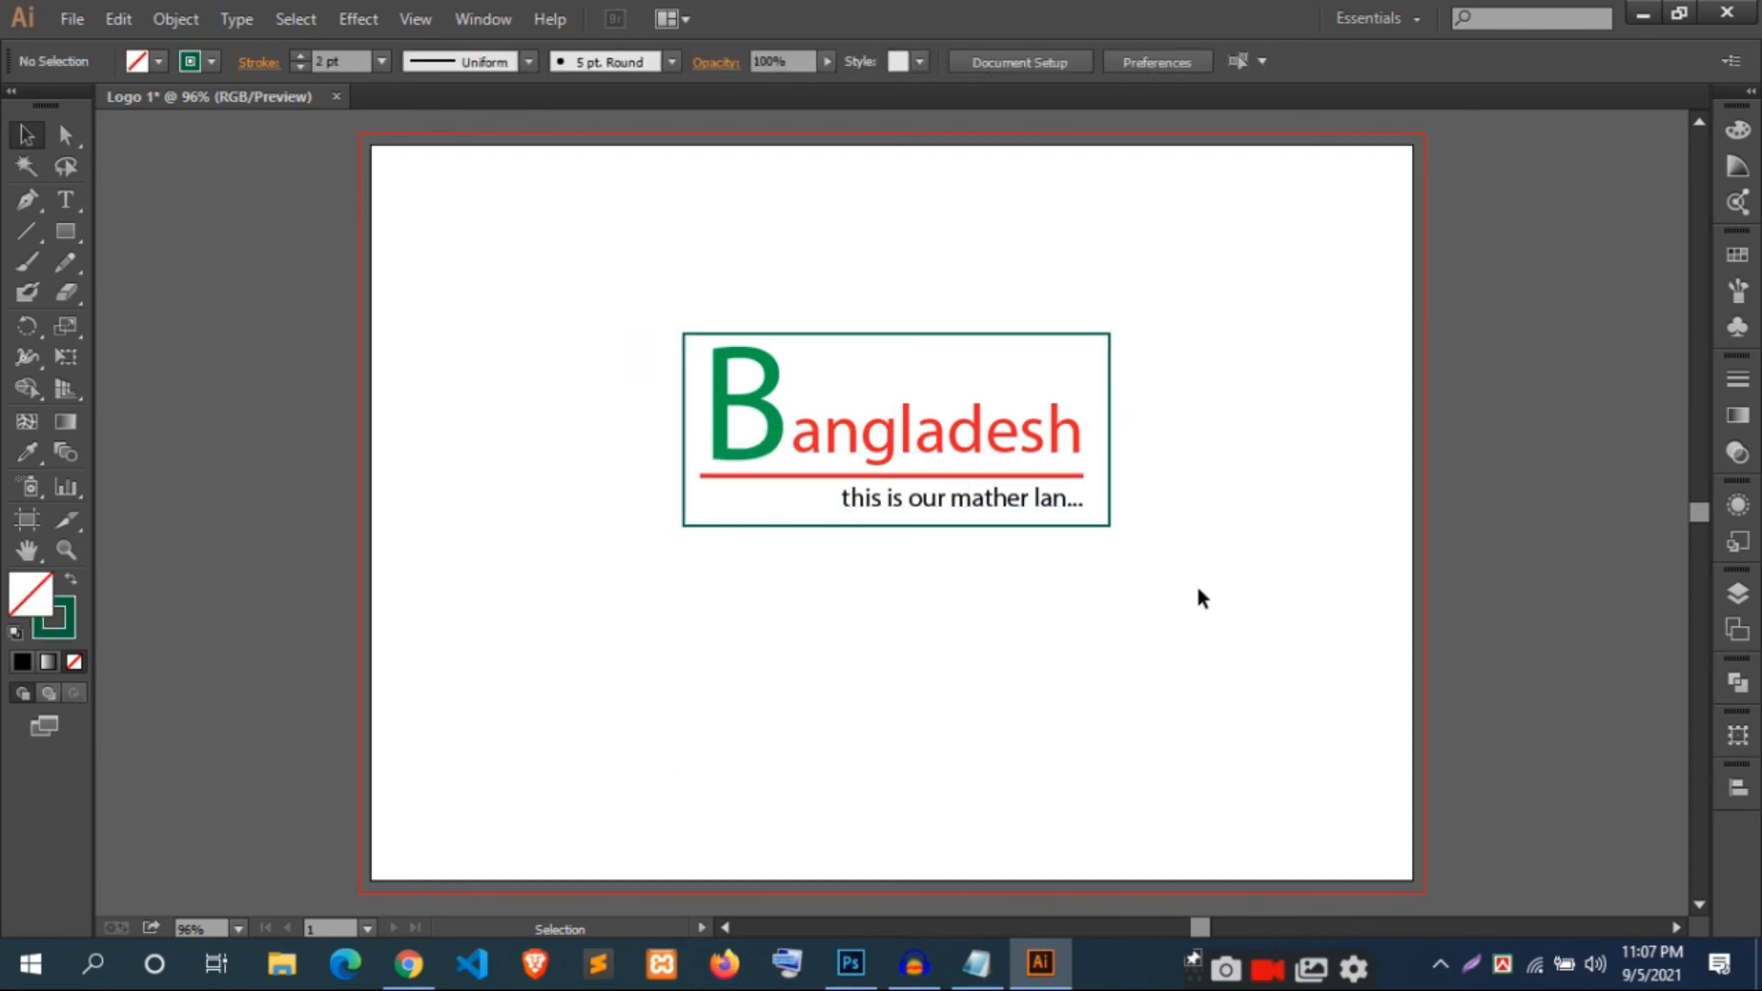